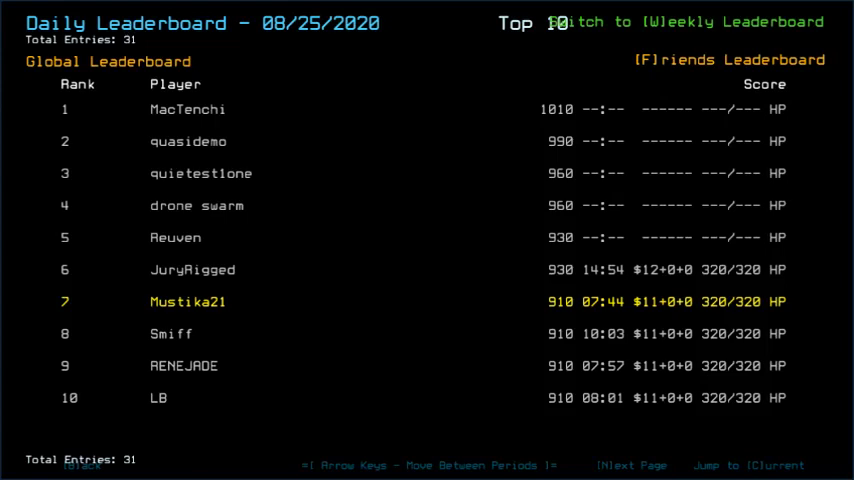
Step: Switch the 08/25/2020 daily leaderboard from Global to Friends standings with the F key
key(f)
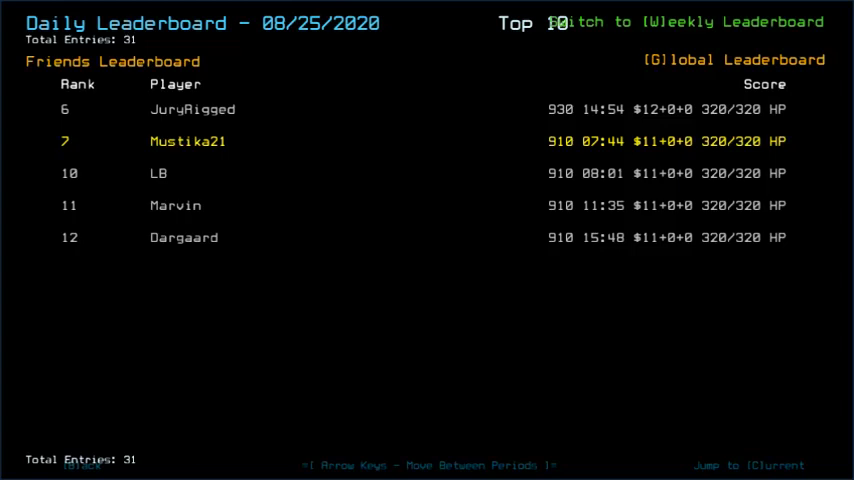
text(b)
text(d)
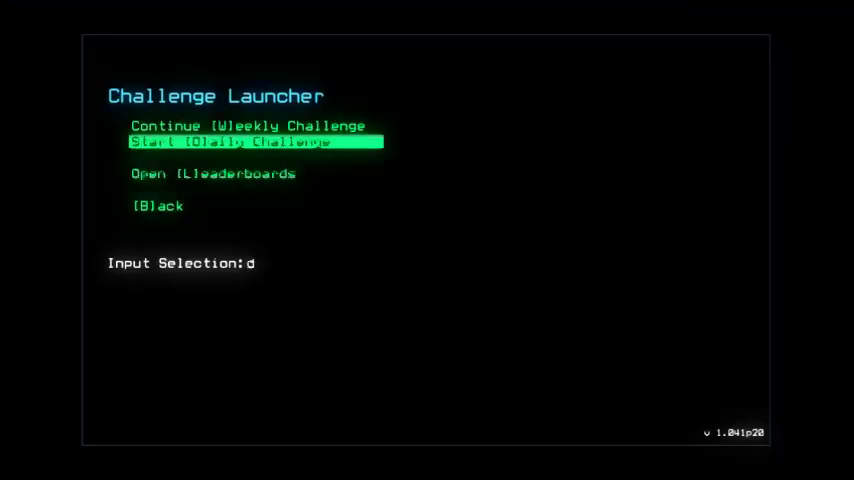
Step: Launch the daily challenge to reach the 17-room derelict map, then bring up the pause menu
key(Return)
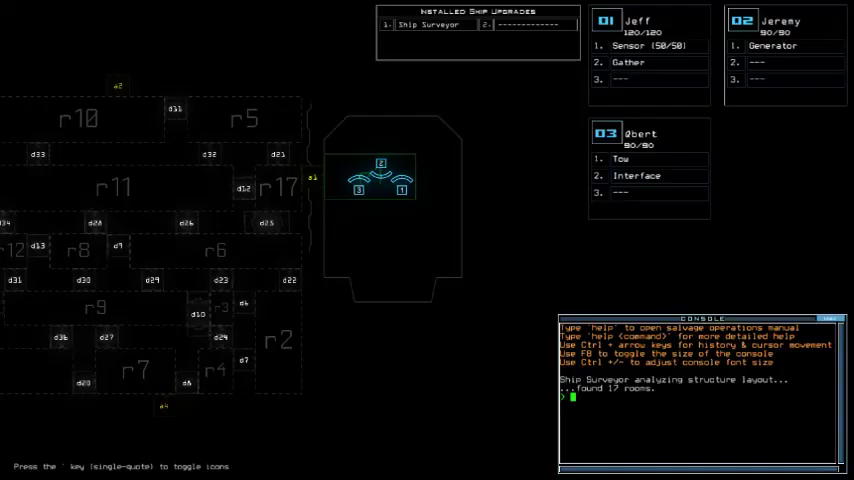
key(Escape)
Step: Cycle Far View, Quality and Clutter to lower settings in Graphical options, then back out
key(o)
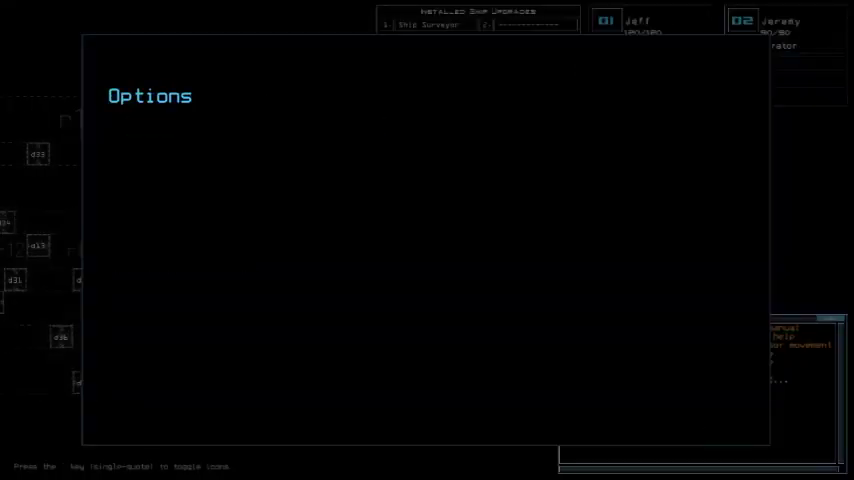
key(g)
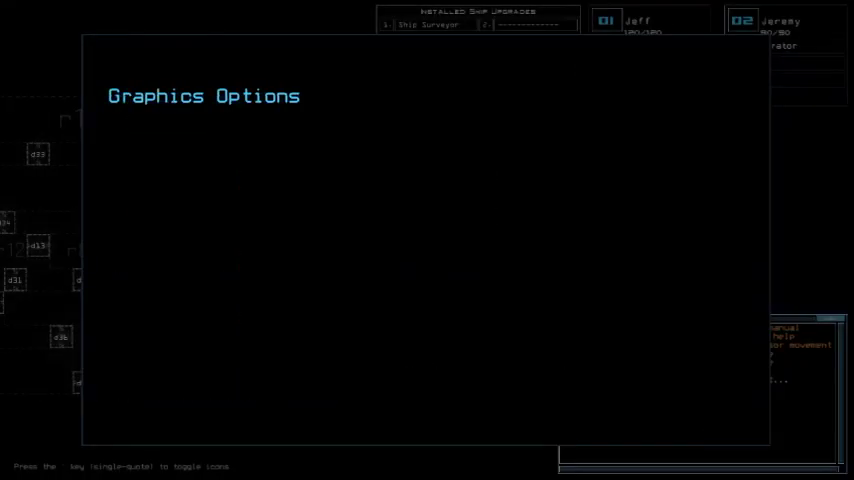
key(f)
key(q)
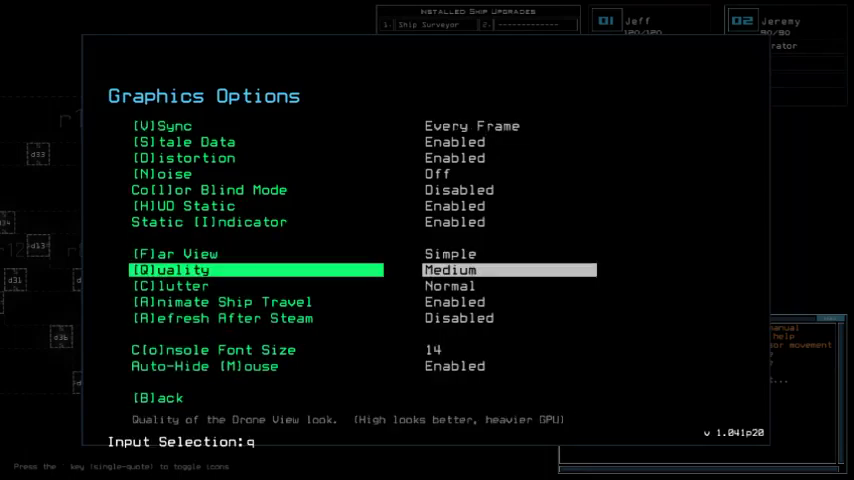
key(c)
key(b)
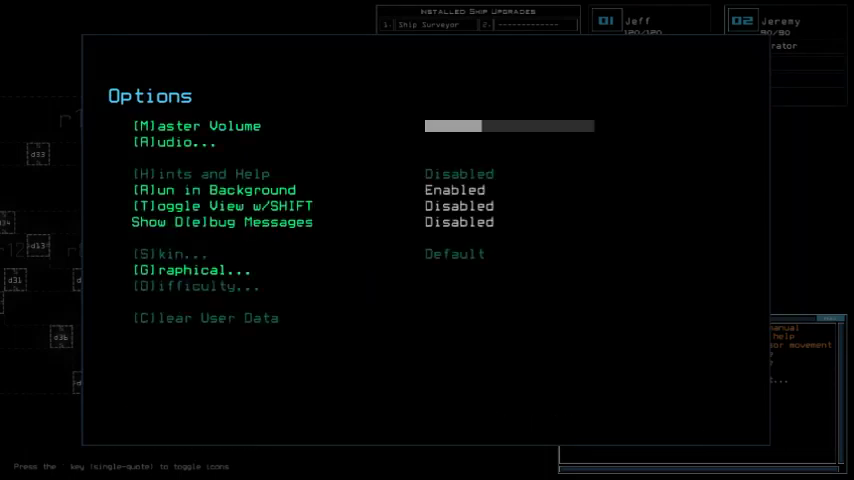
key(b)
key(b)
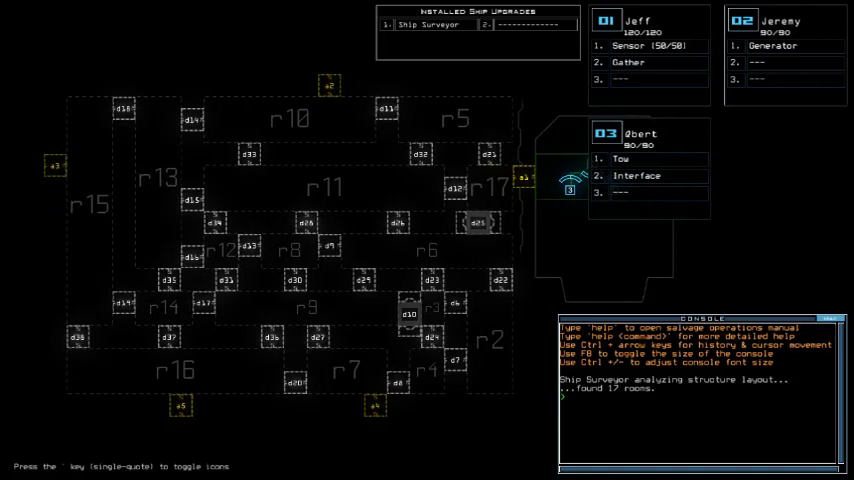
text(status)
Step: Check derelict status, give Tow to drone 02, take drone 01's Sensor and Gather, and drop drone 03's sensor
key(Return)
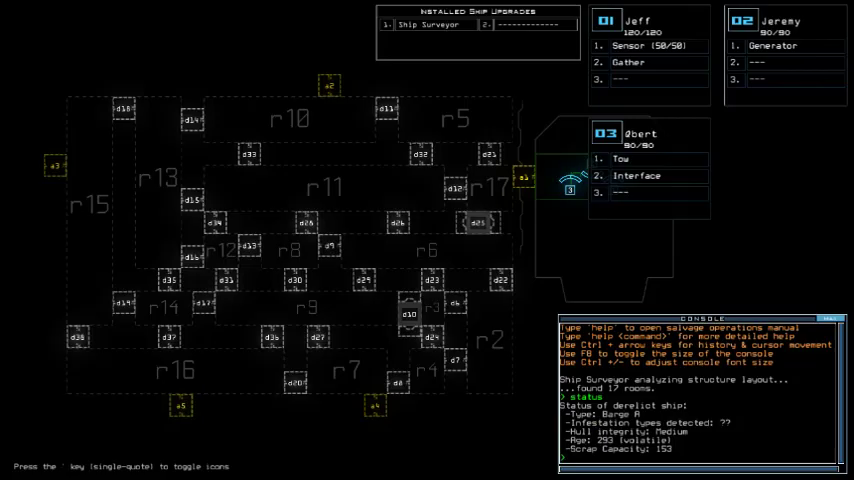
text(swap)
key(Return)
key(Return)
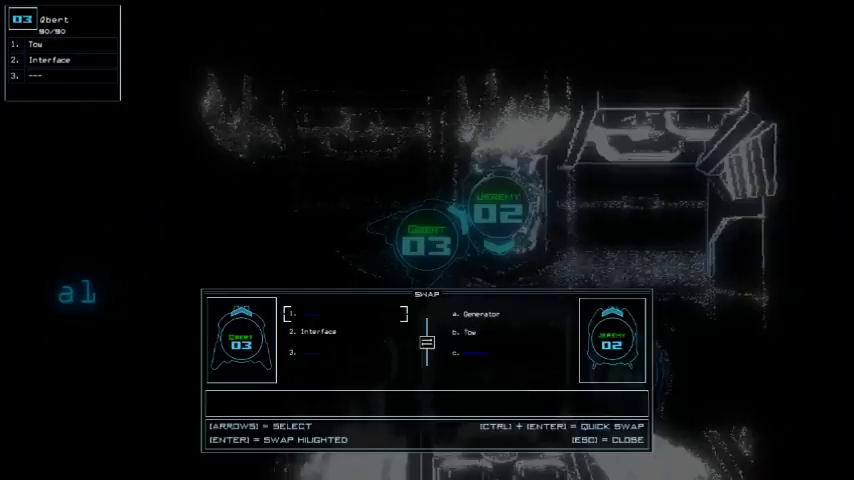
key(Escape)
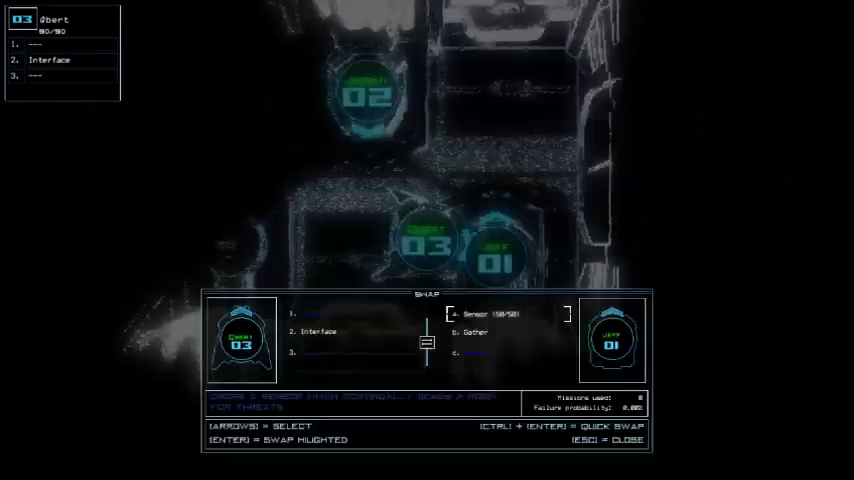
key(Escape)
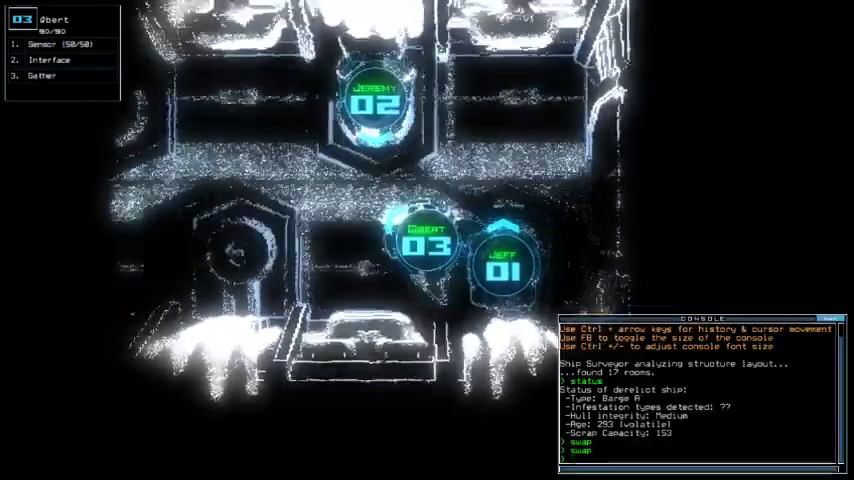
text(ss)
key(Return)
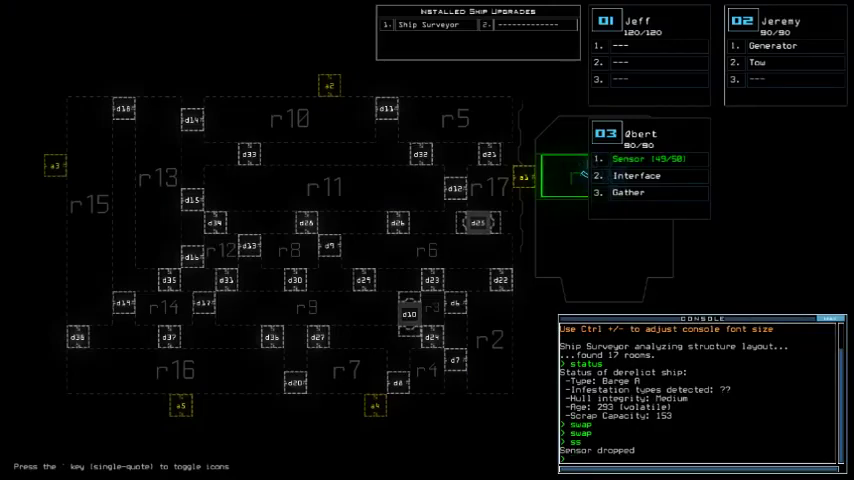
Step: Re-dock the boarding ship successively at airlocks a2, a3, a5 and a4, then at a1
key(Tab)
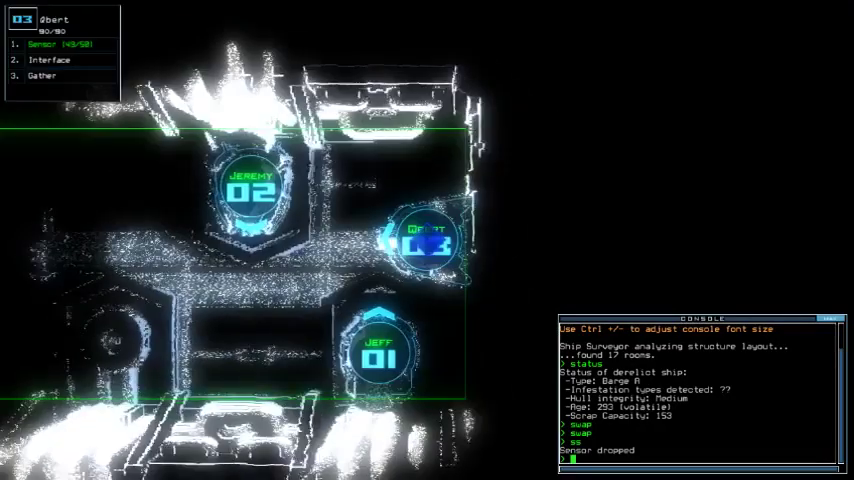
text(dd a2)
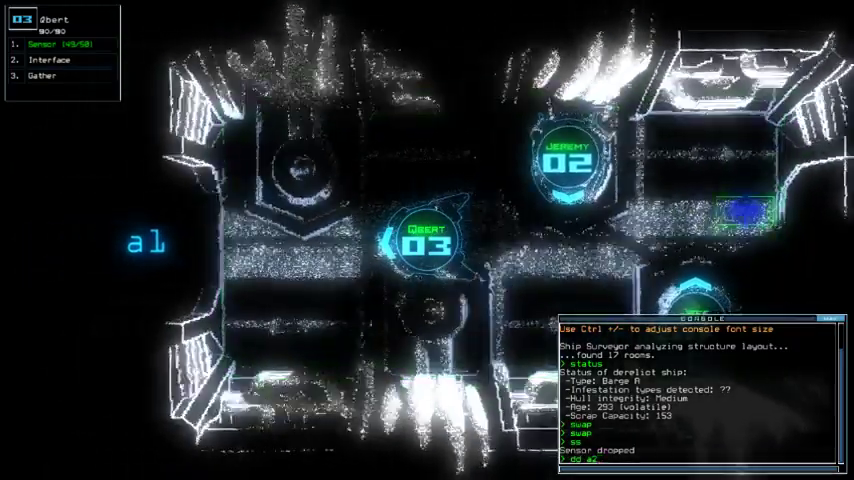
key(Return)
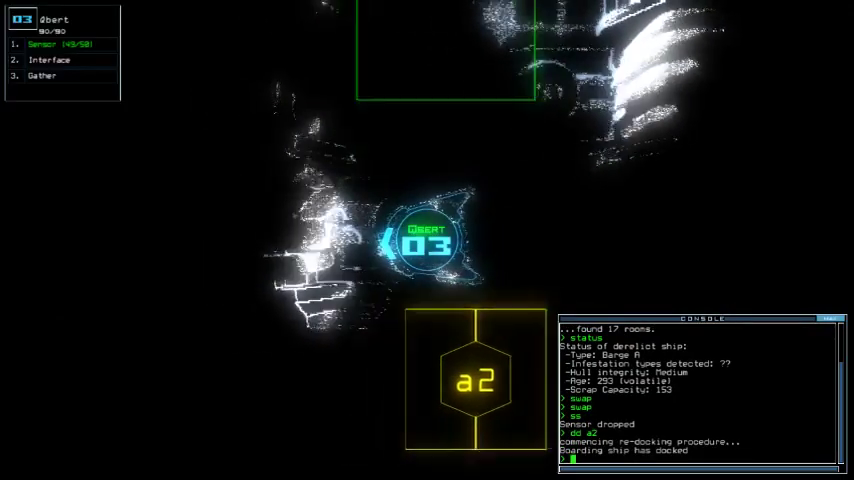
text(dd a3)
key(Return)
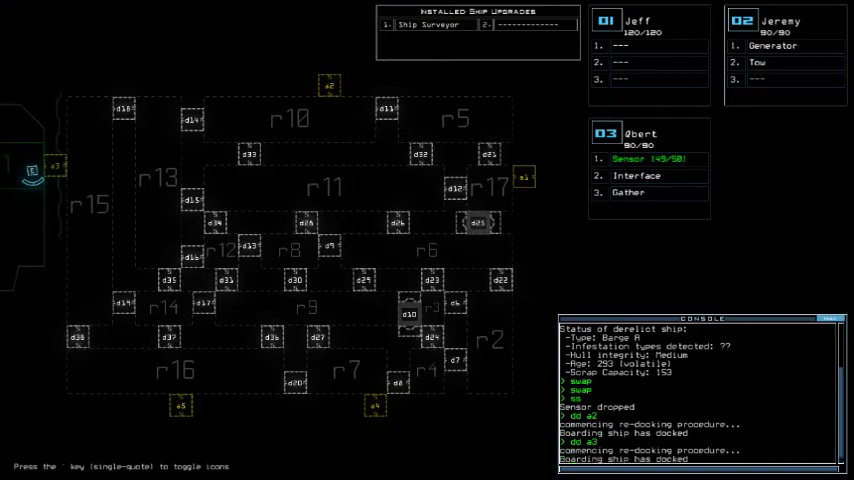
text(dd a)
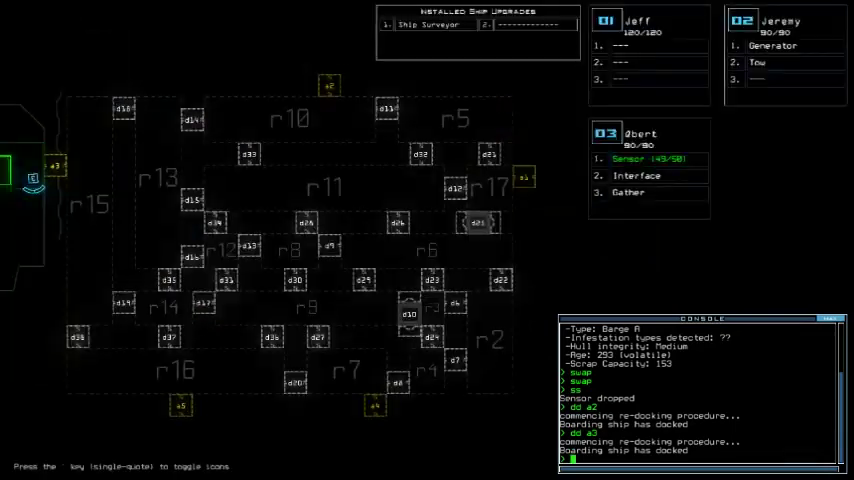
text(5)
key(Return)
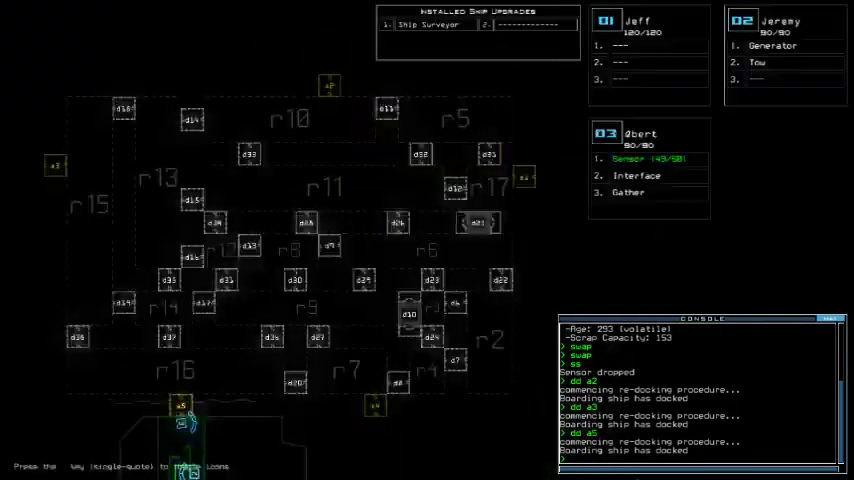
text(dd a4)
key(Return)
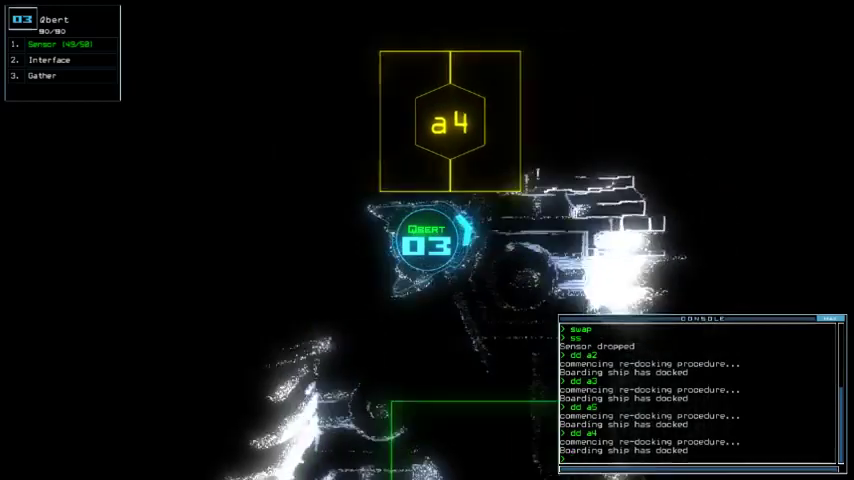
key(2)
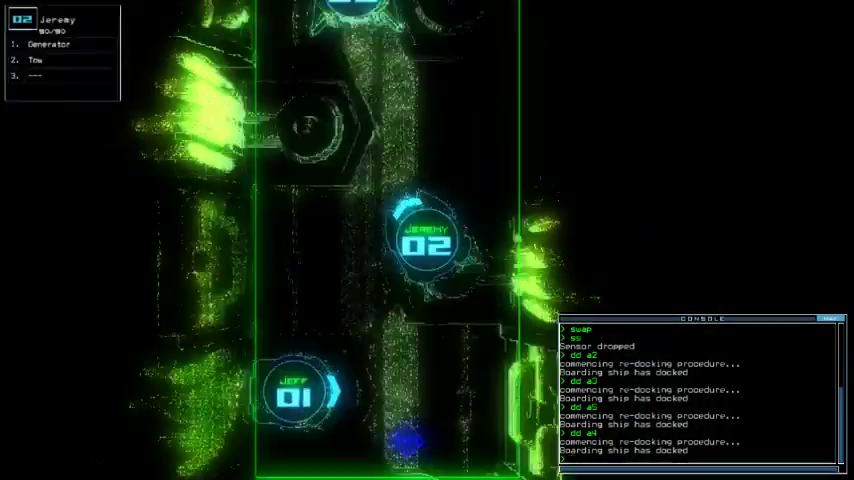
key(1)
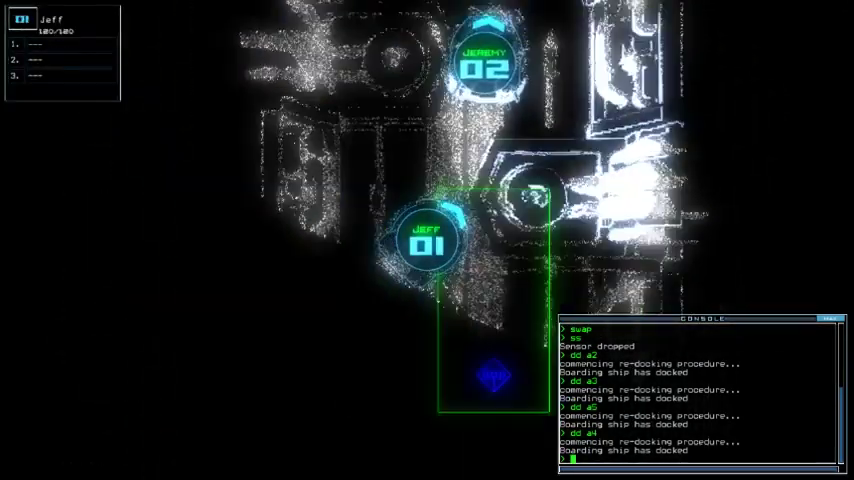
text(3)
text(dd a1)
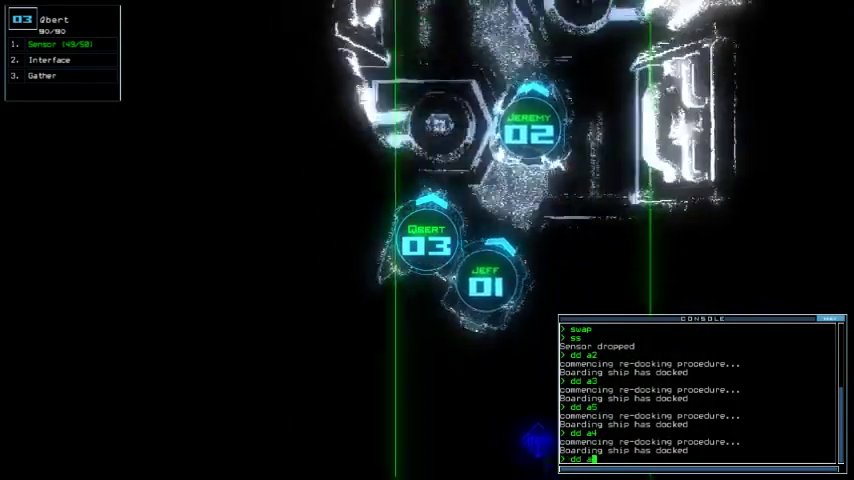
key(Return)
text(ar)
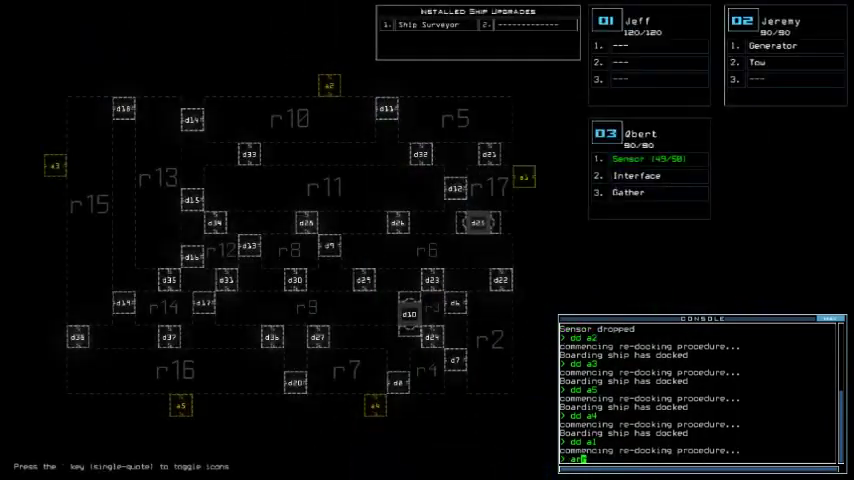
text(r ;navigate 2)
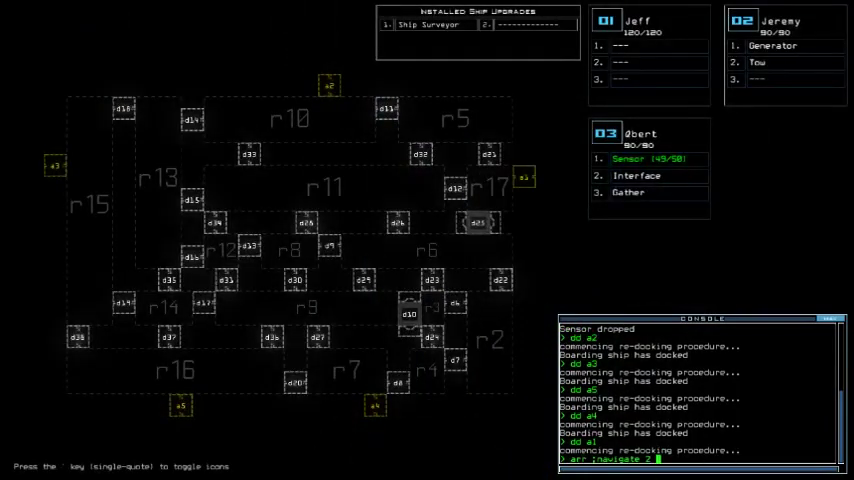
text( a1)
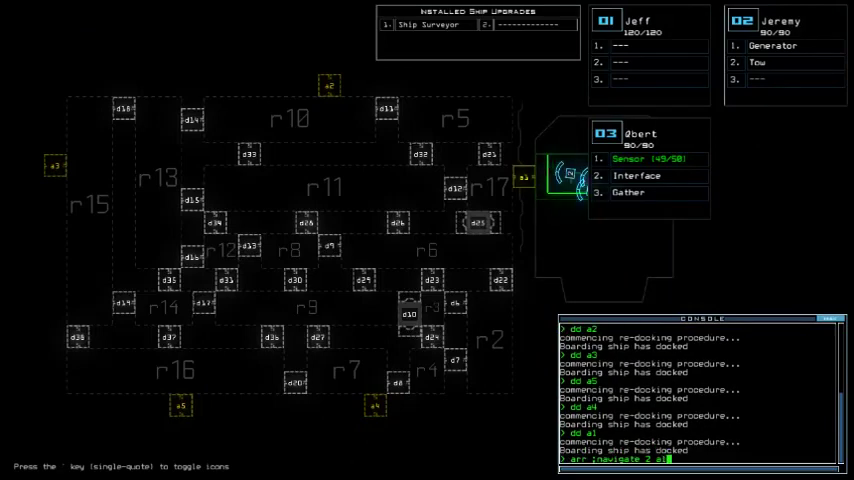
text(;navigate 1 )
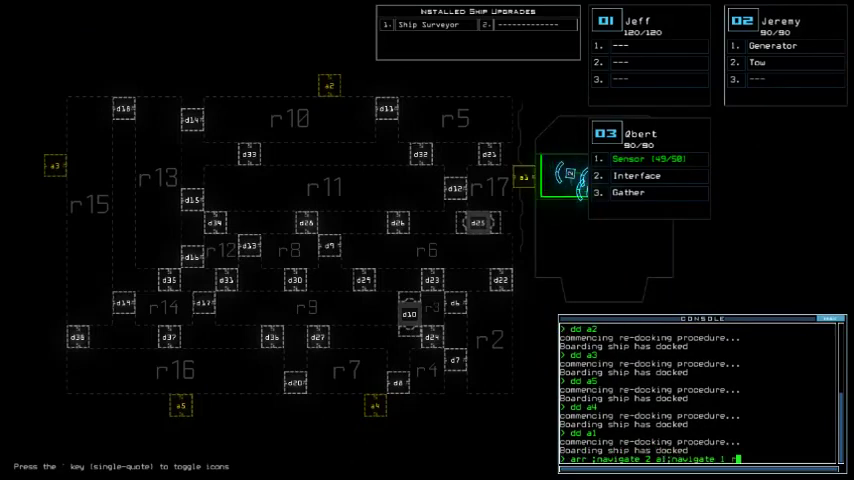
text(r6)
text(;)
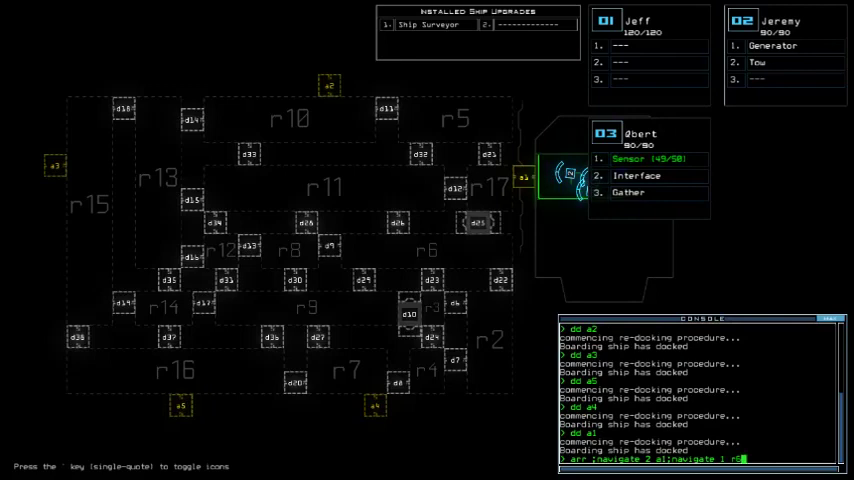
text(generator 2)
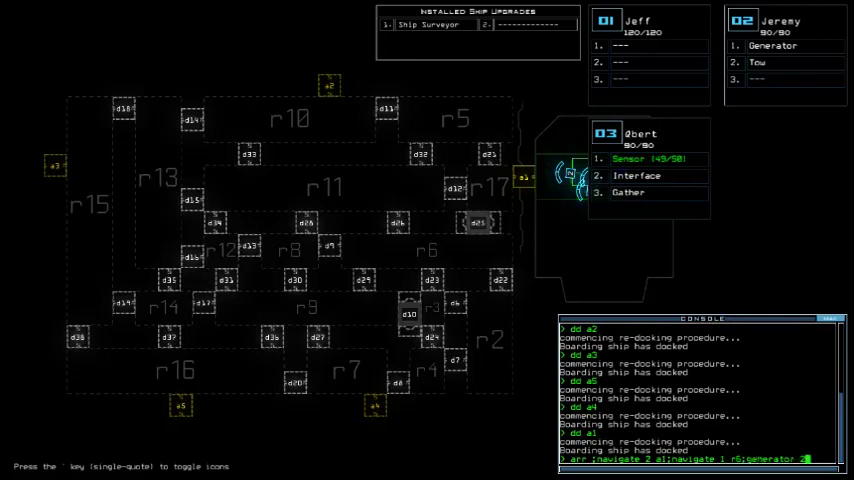
Step: Run 'arr ;navigate 2 a1;navigate 1 r6;generator 2' to open a1 and dispatch drones 1 and 2
key(Return)
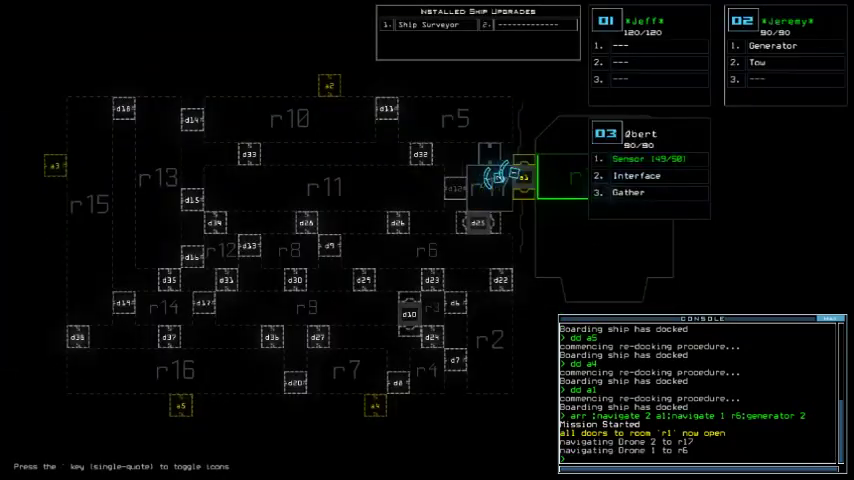
text(dd a3)
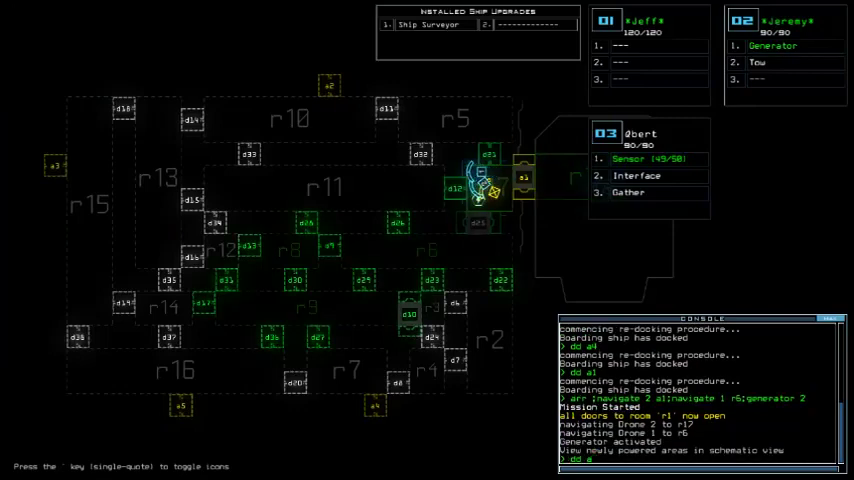
Step: Dock at airlock a3, have drone 02 tow Cori, and move Cori's generator into slot 3
key(Return)
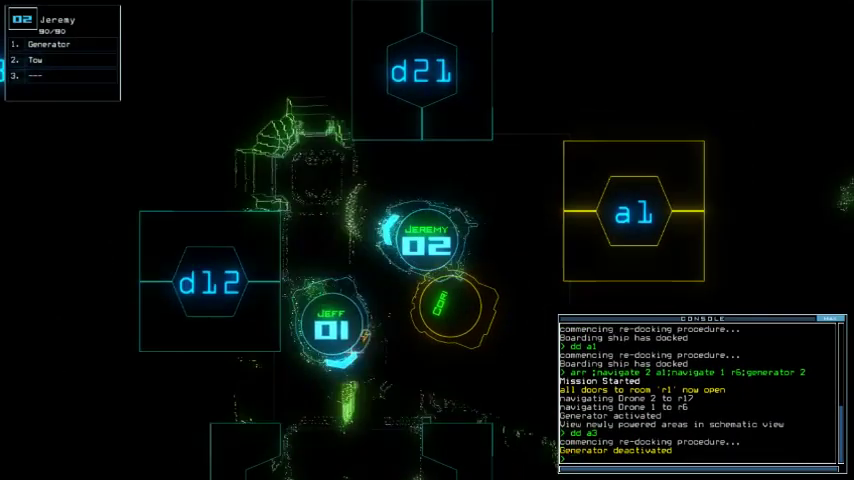
text(tow)
key(Return)
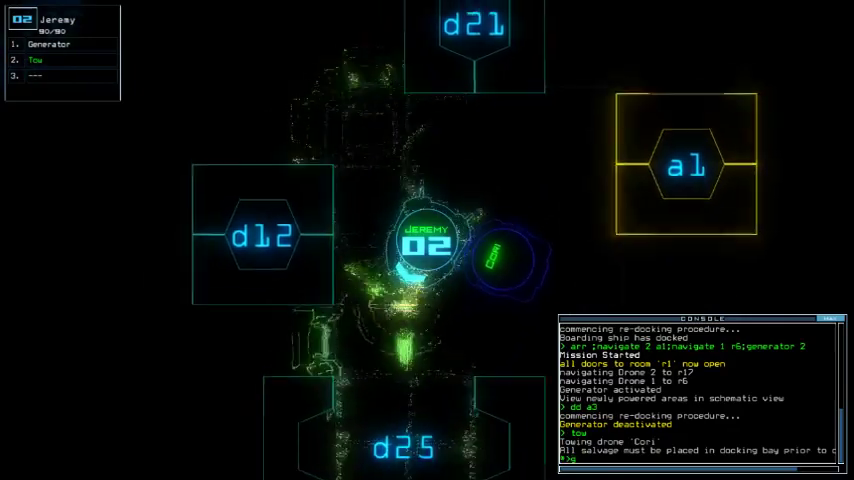
text(swap)
key(Return)
key(Right)
key(Return)
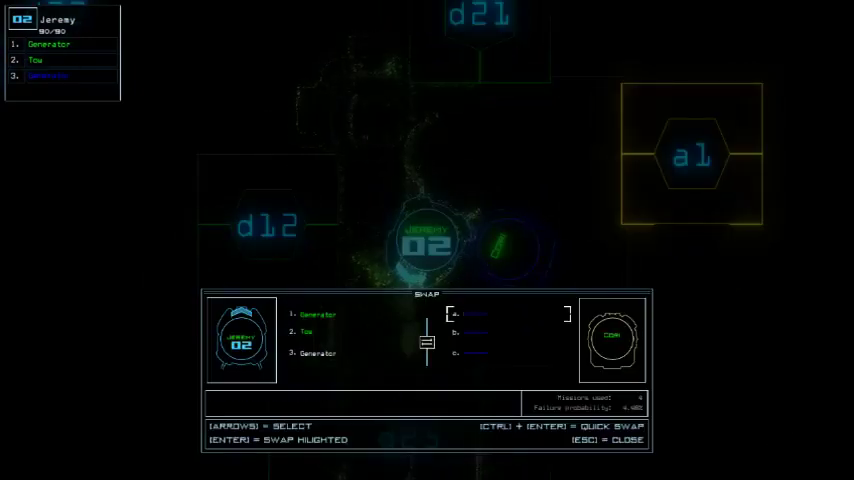
key(Escape)
Step: With drone 03, open all doors to room r1 and drop a sensor
key(3)
key(Right)
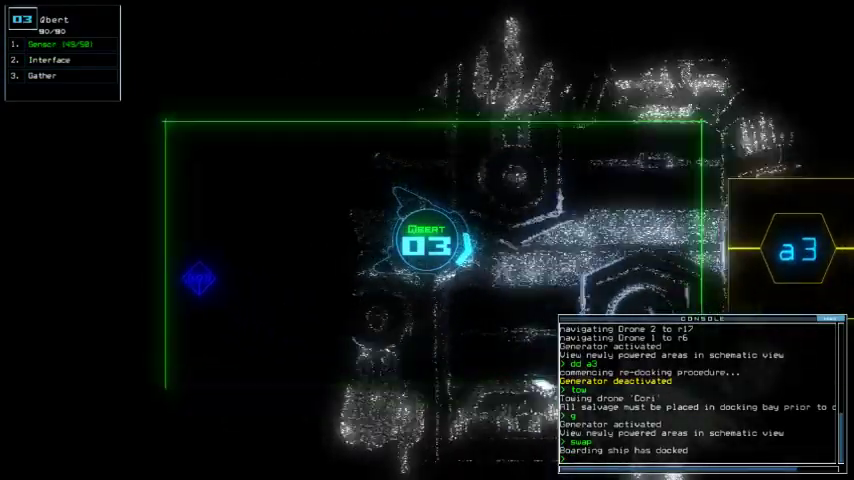
text(arr)
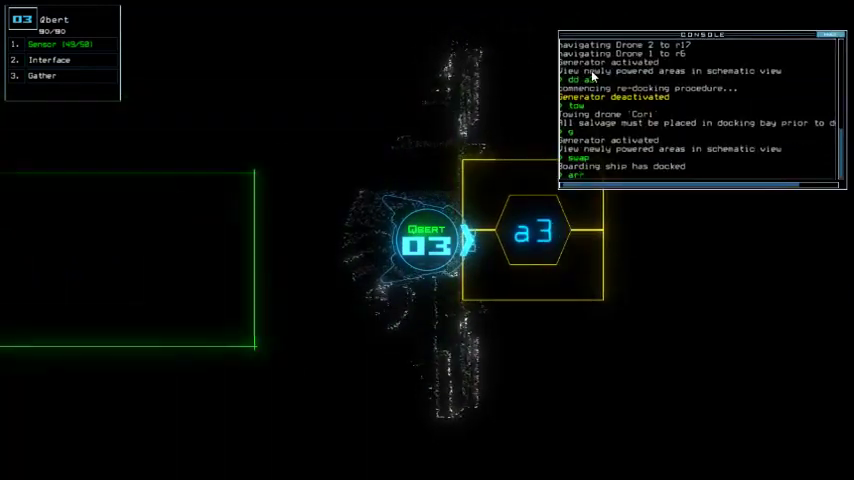
key(Return)
text(ss)
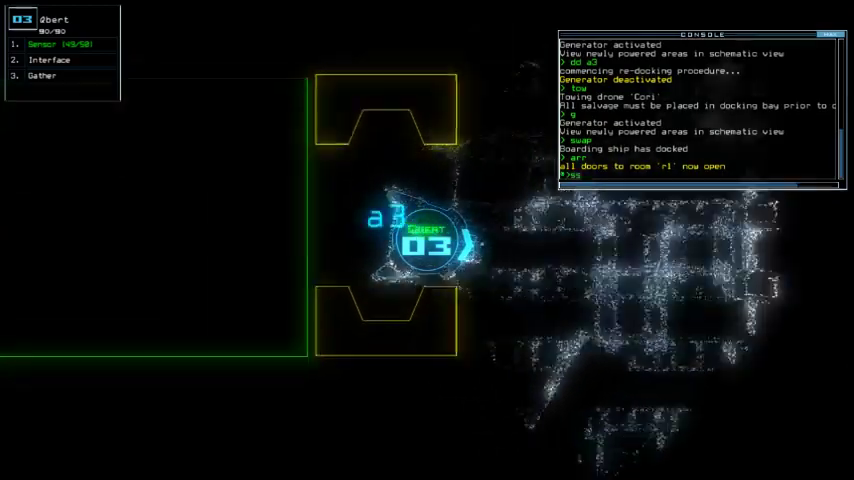
key(Return)
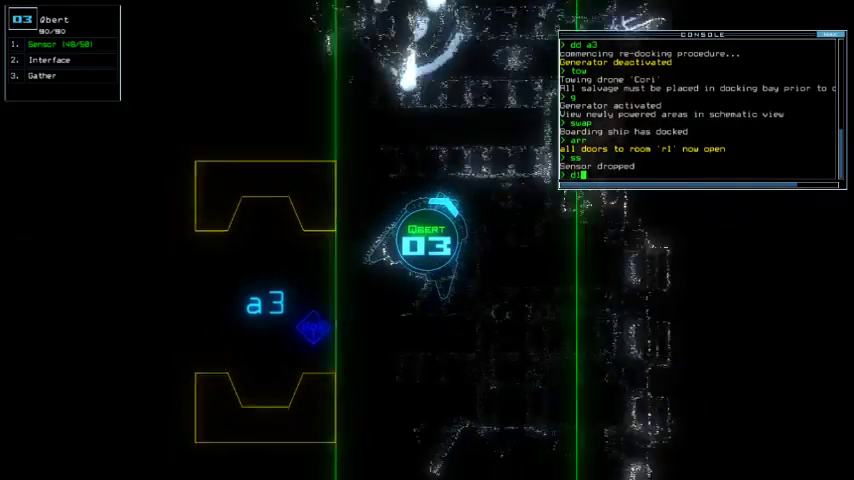
text(d10)
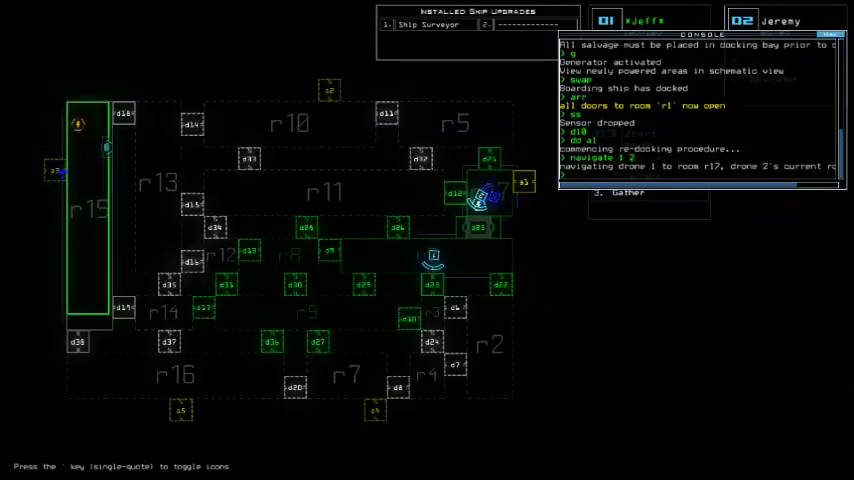
Step: Give drone 01 drone 02's spare generator with 'swap 2'
key(Tab)
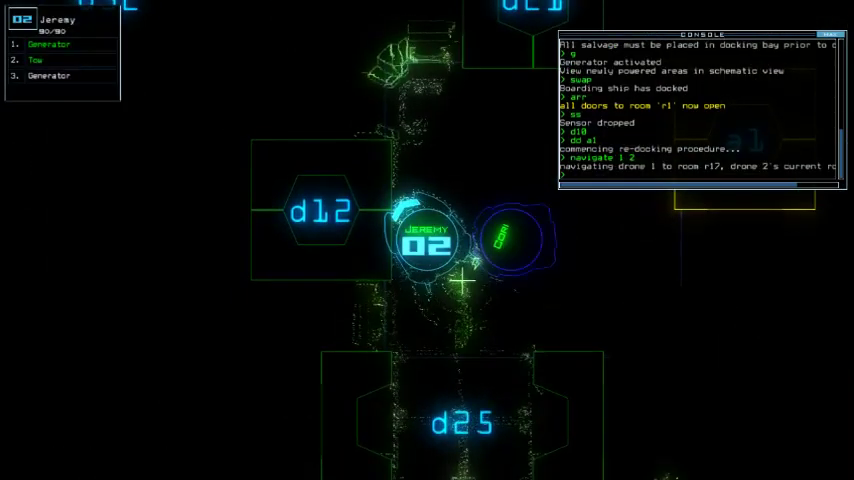
drag(776, 61, 772, 391)
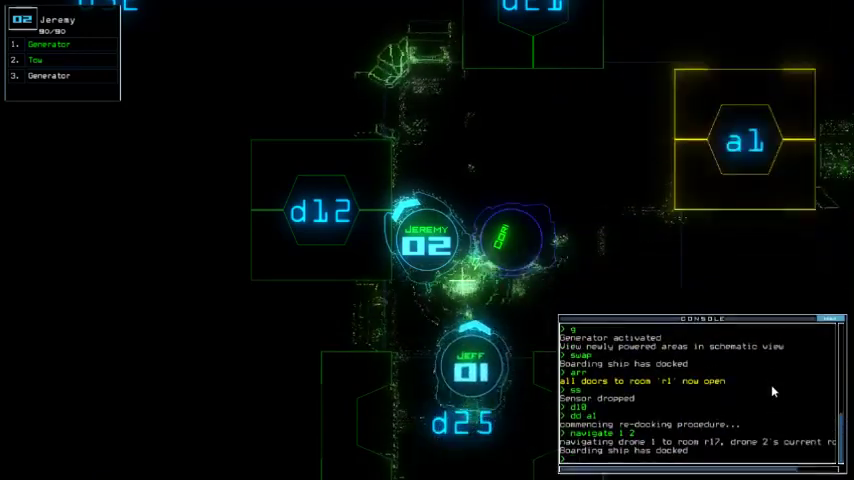
text(1)
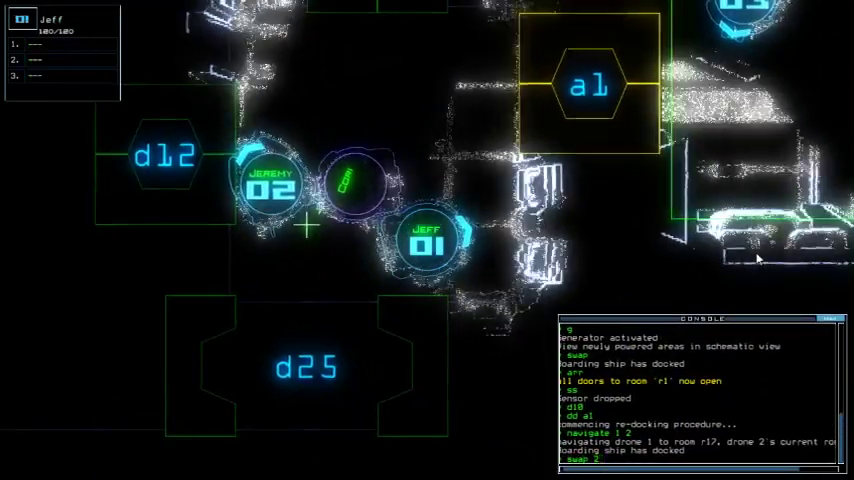
text(swap)
key(Return)
key(Return)
text(arr)
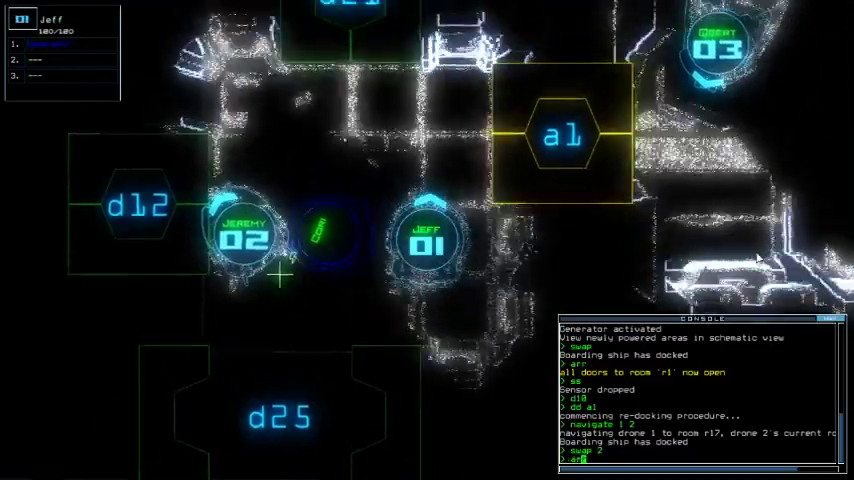
key(Return)
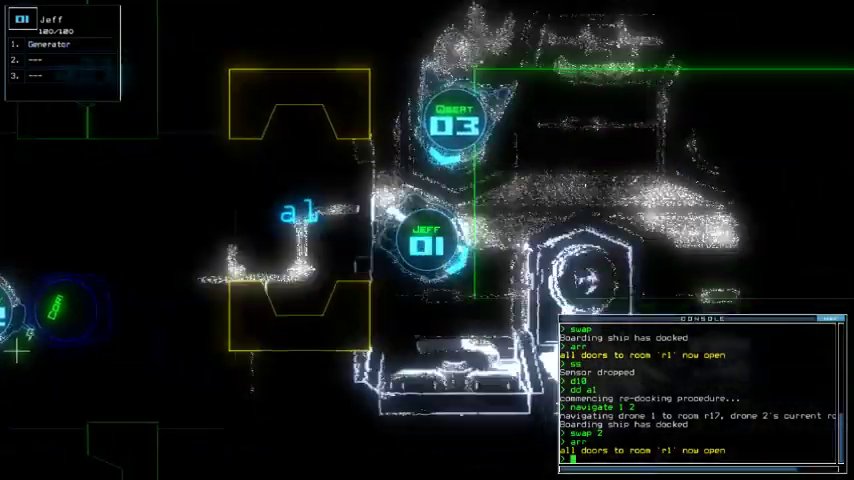
Step: With drone 03, detach from airlock a1, re-dock at a3, and drop a sensor
key(3)
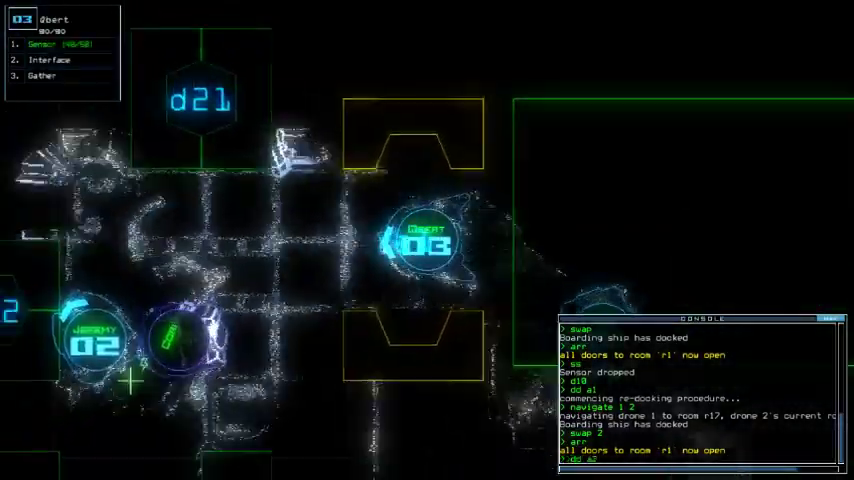
text(dd a1)
key(Return)
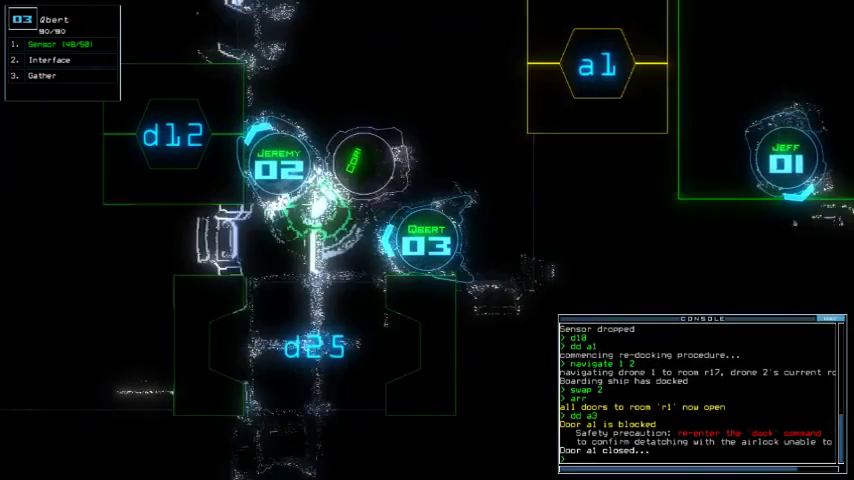
text(dd a3)
key(Return)
text(ss)
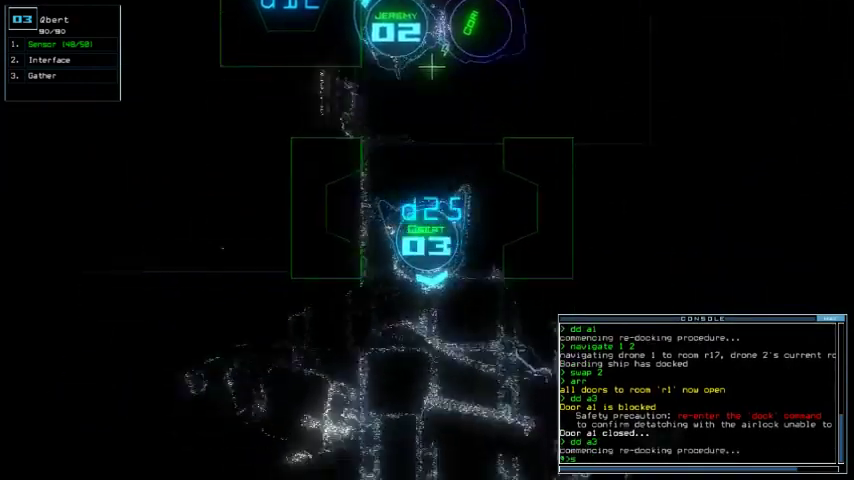
key(Return)
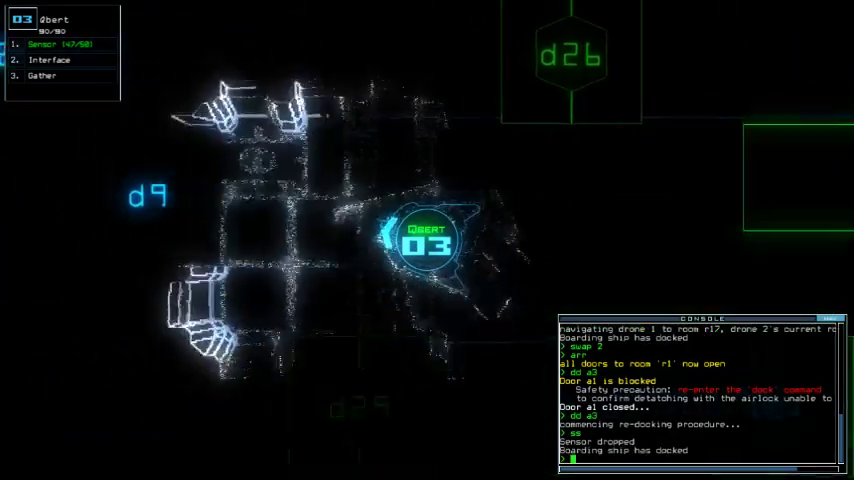
Step: Send drone 03 to door d9 and drop another sensor there
key(Tab)
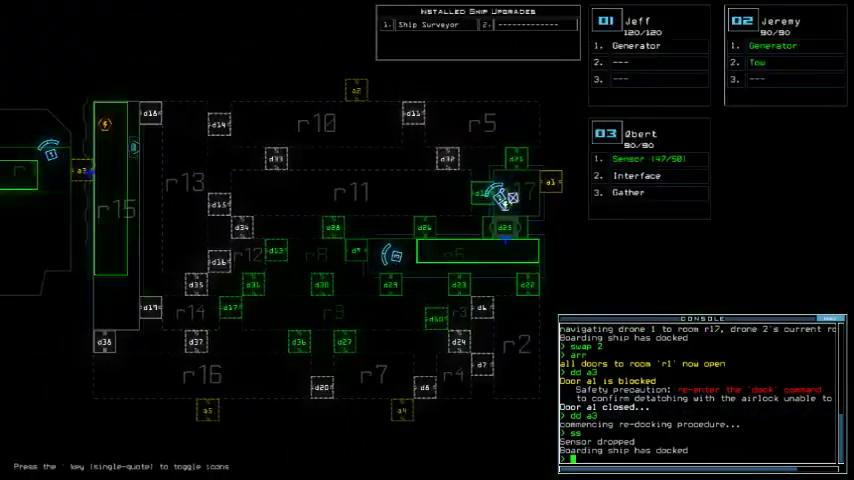
key(Tab)
key(Left)
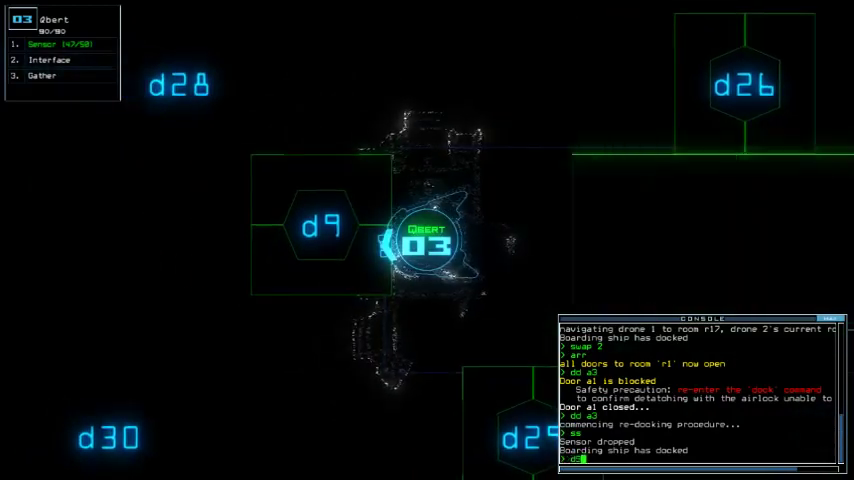
key(Return)
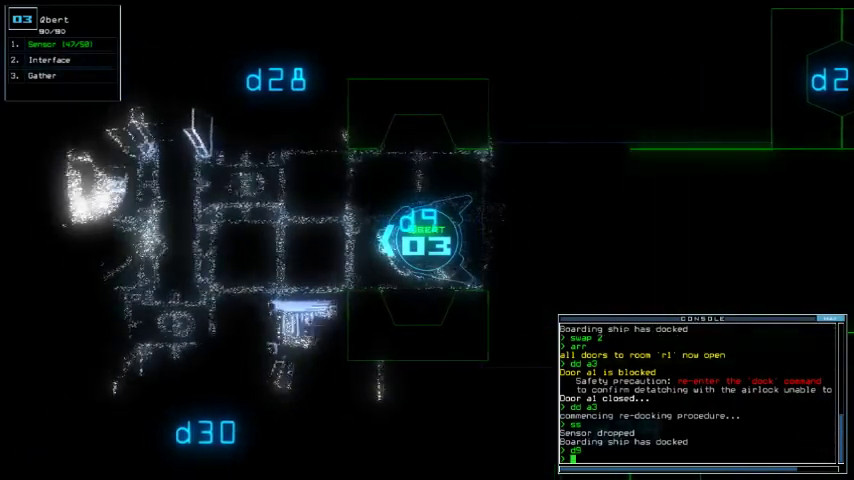
text(ss)
key(Return)
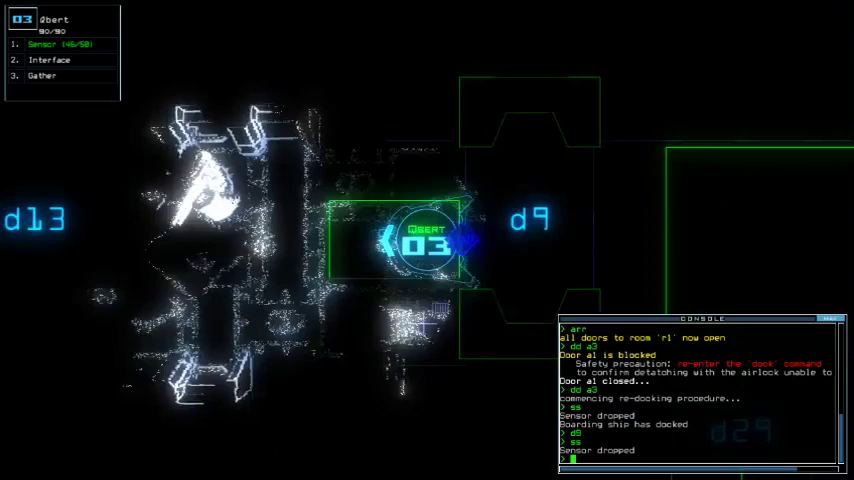
Step: Move drone 03 to d13, close three nearby doors, return to d9, and re-dock at a1
key(Tab)
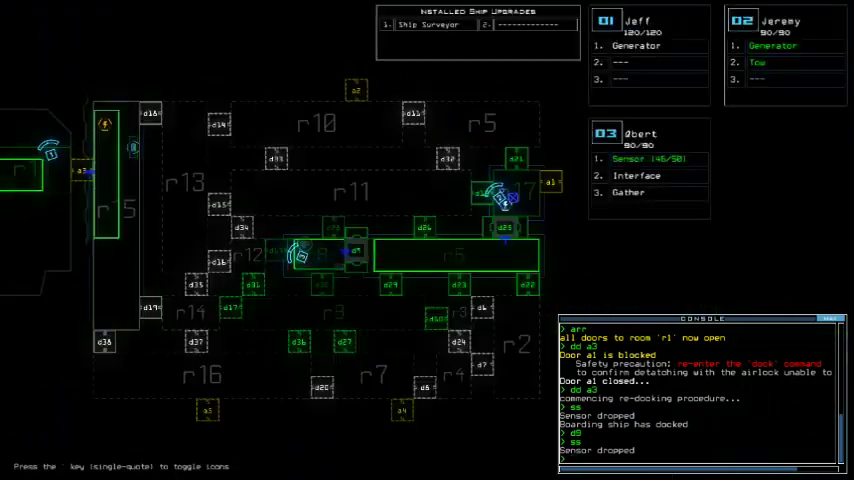
key(Tab)
text(d1)
key(Return)
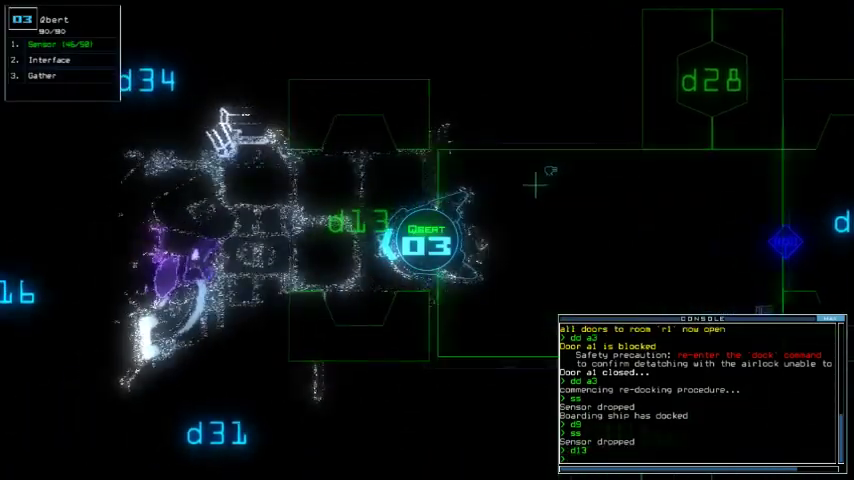
text(cccc)
key(Return)
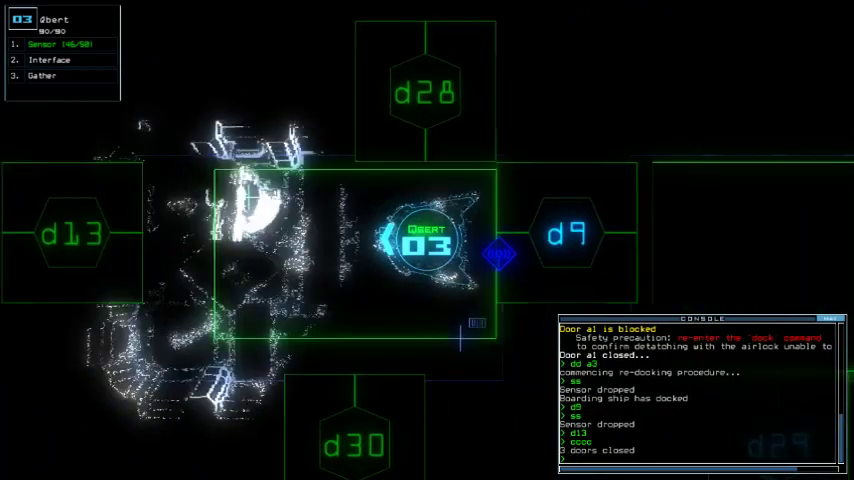
key(Return)
text(d9)
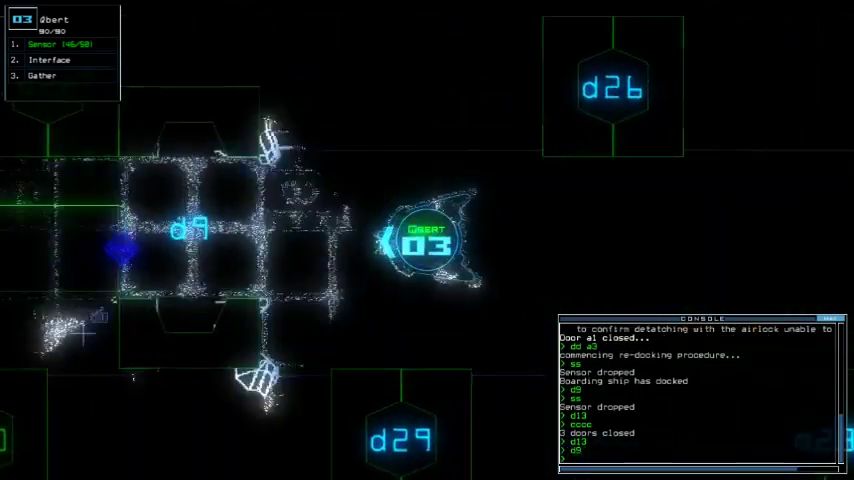
text(dd a1)
key(Return)
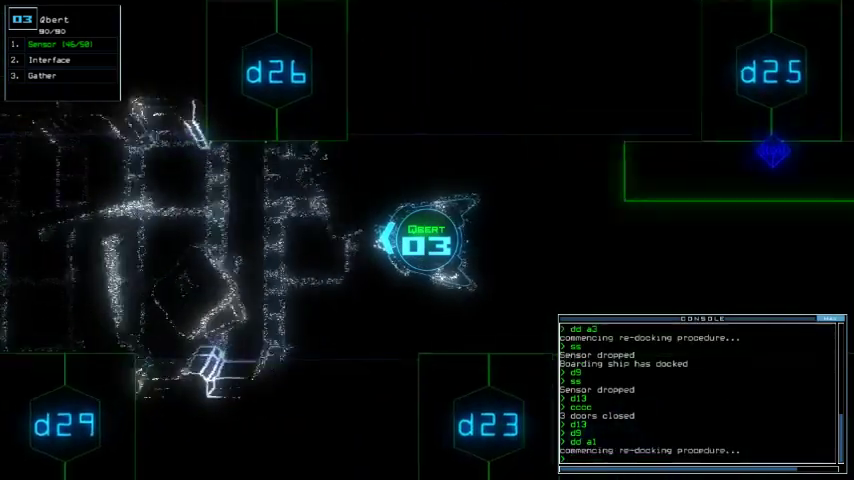
key(Tab)
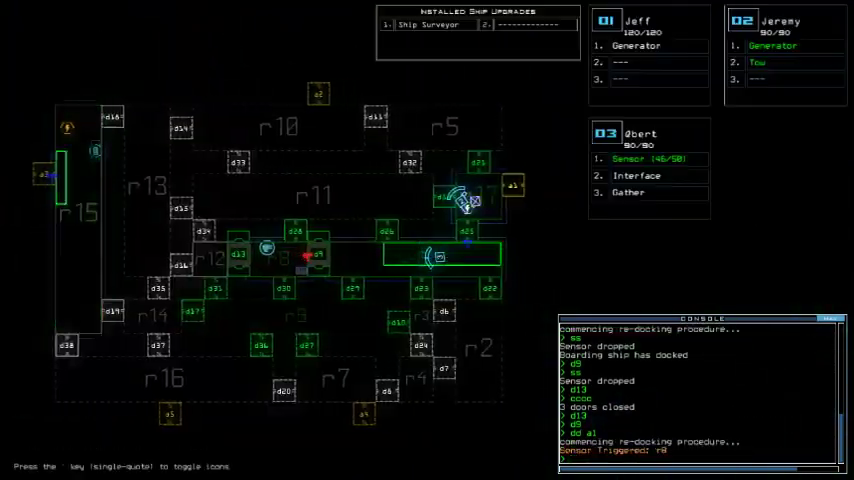
Step: Send drone 03 to door d25 and close that door
key(Tab)
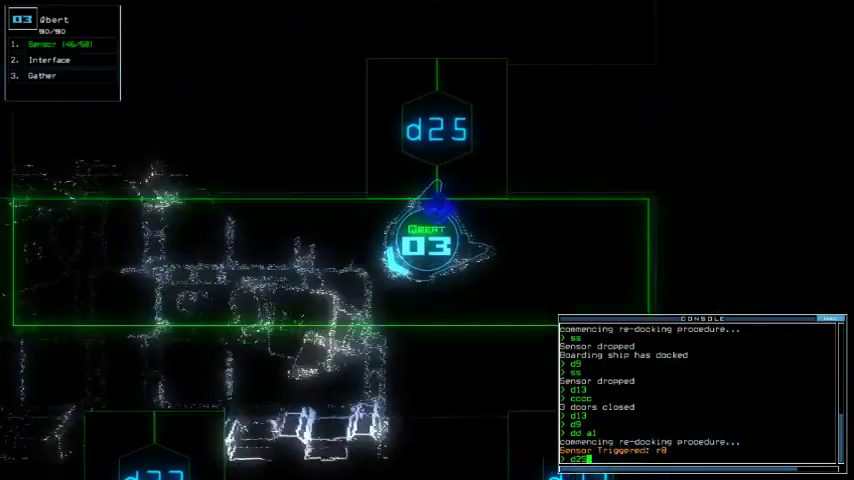
text(d25)
key(Return)
text(d25)
key(Return)
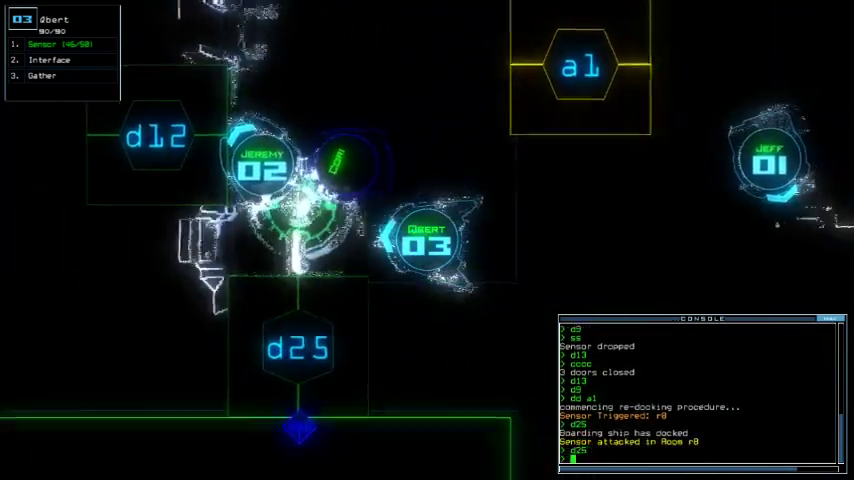
key(Tab)
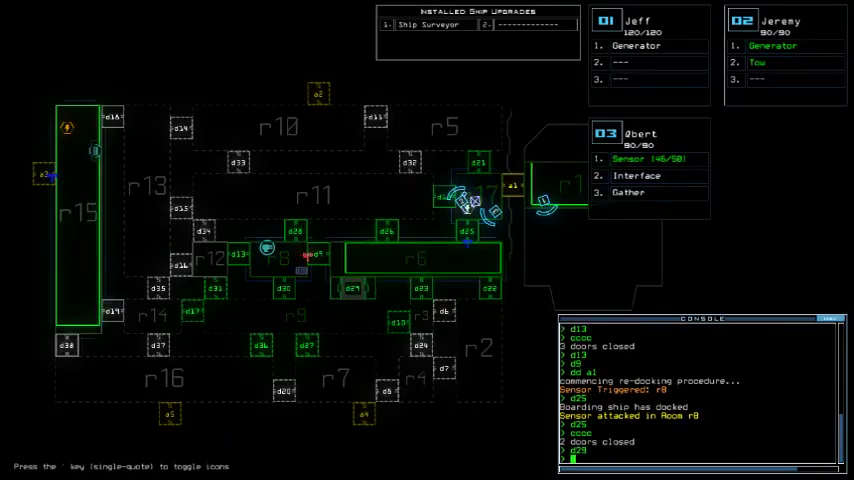
Step: Reopen room r1's doors, send drones 3 and 2 back to r1, then select drone 1
key(Tab)
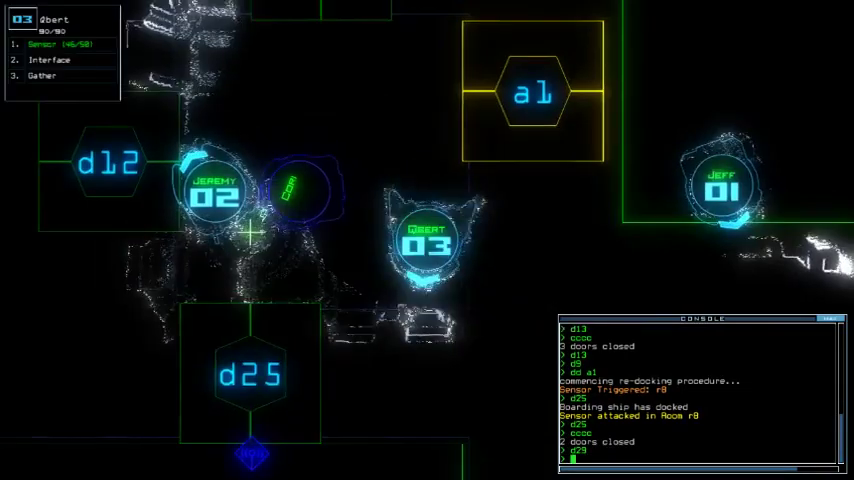
text(arr)
key(Return)
text(back 3)
key(Return)
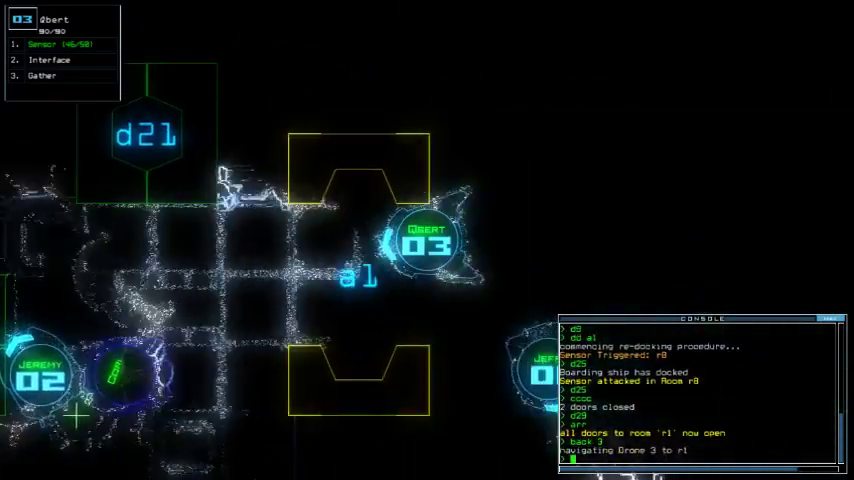
text(back 2)
key(Return)
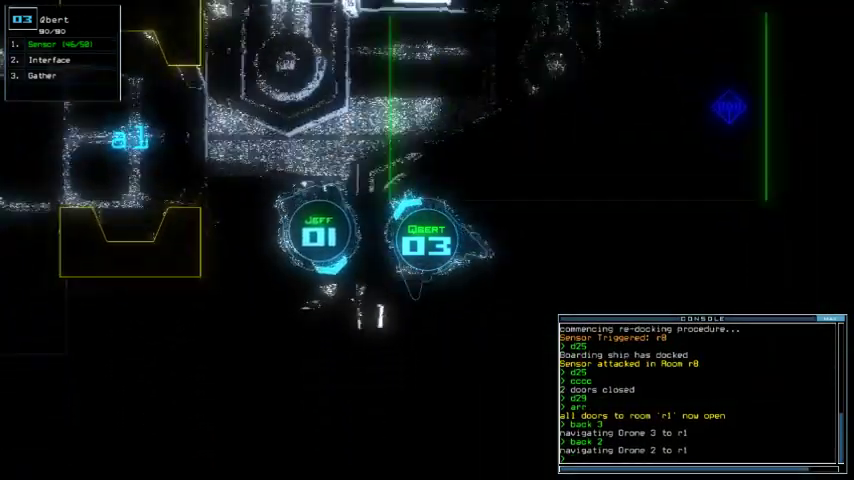
key(1)
key(Tab)
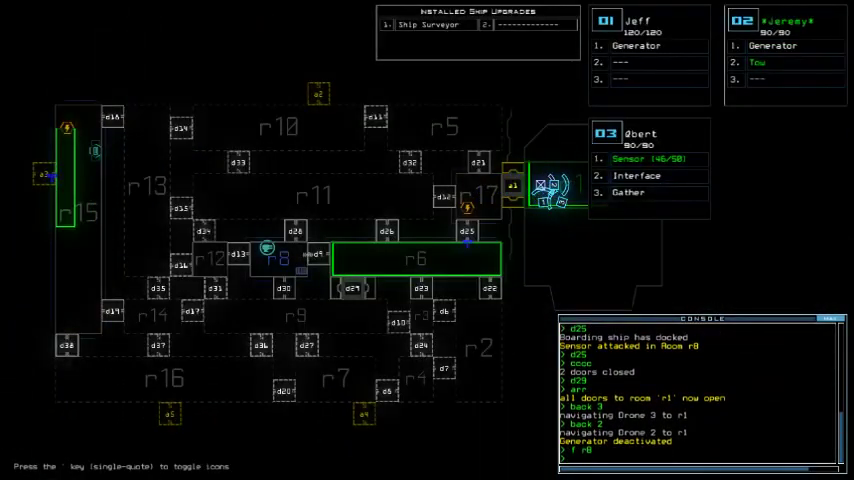
Step: Make drone 2 stop towing
key(Tab)
text(tow)
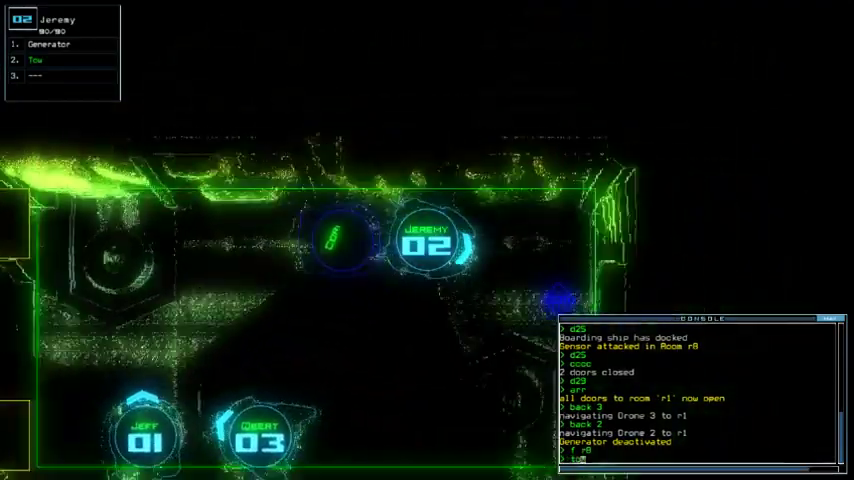
key(Return)
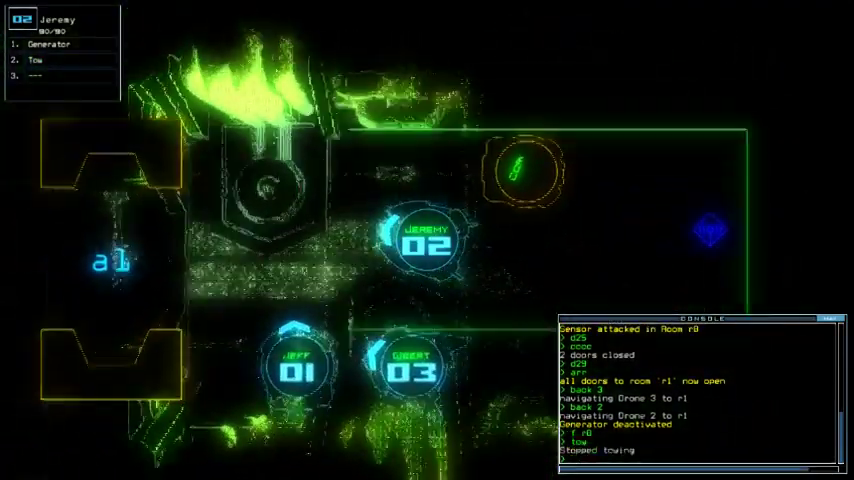
key(Tab)
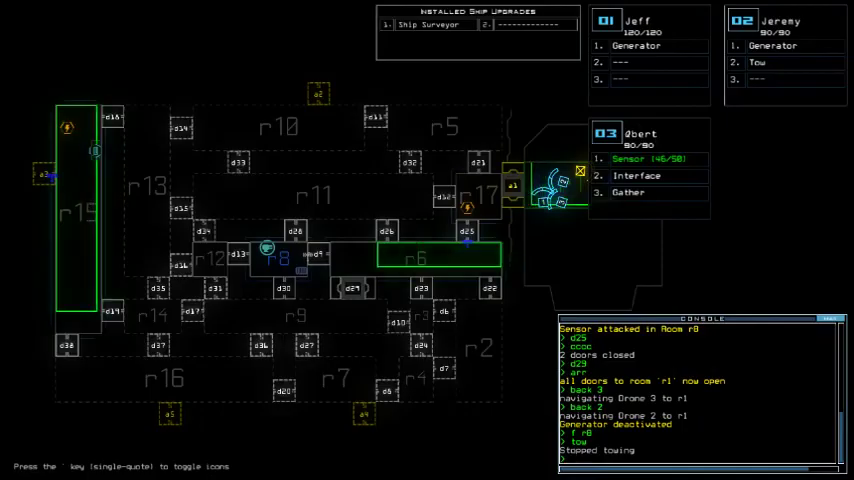
Step: Have drone 3 drop its sensor, then return to the full ship map
key(Tab)
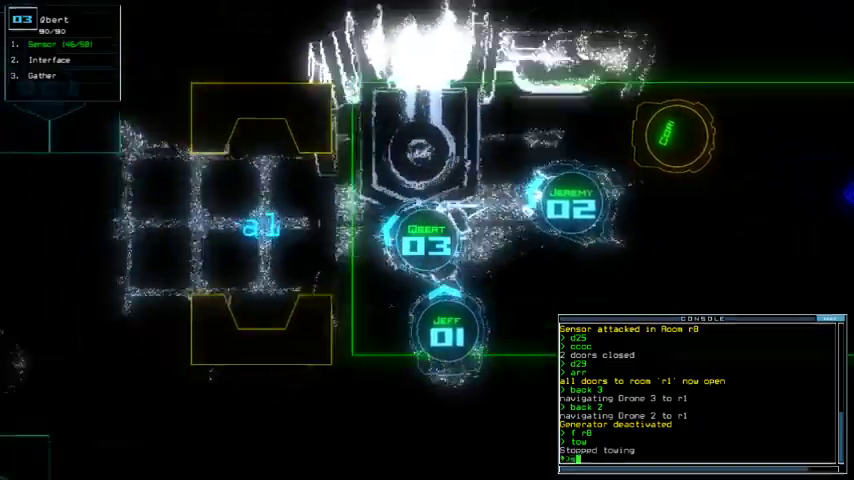
text(ss)
key(Return)
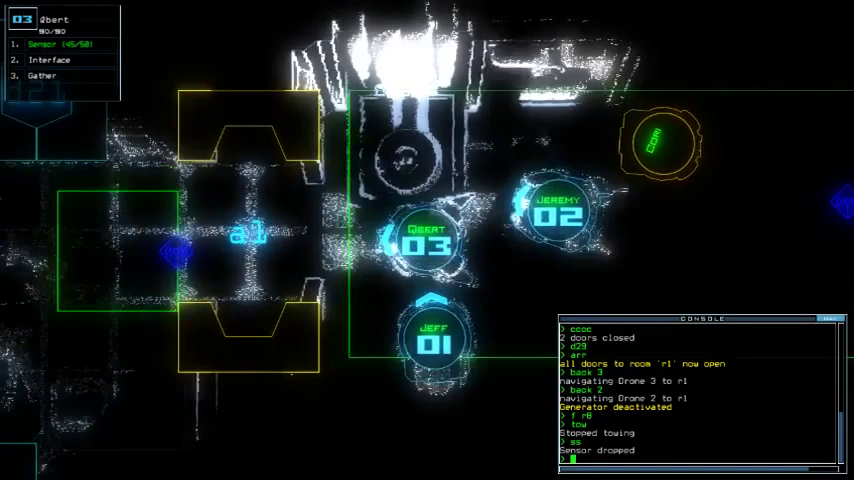
key(Tab)
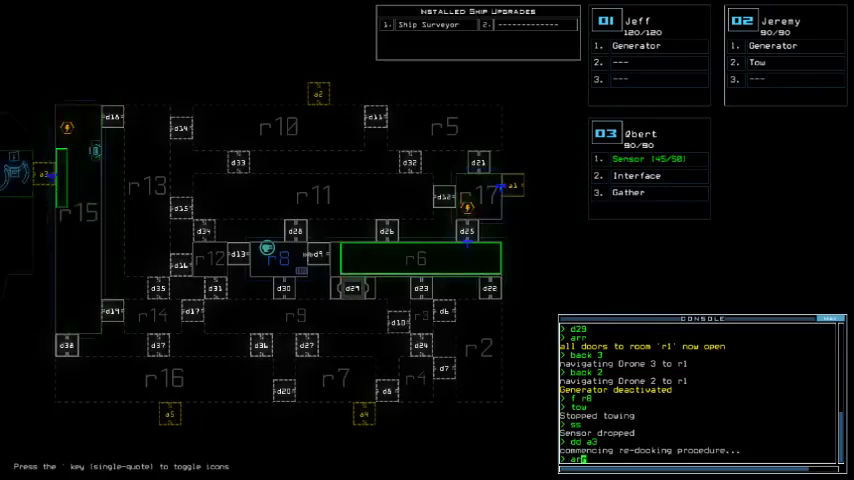
text(navigate 2r15)
Step: Open room r1's doors, send drone 2 to r15, and power the generator
key(Return)
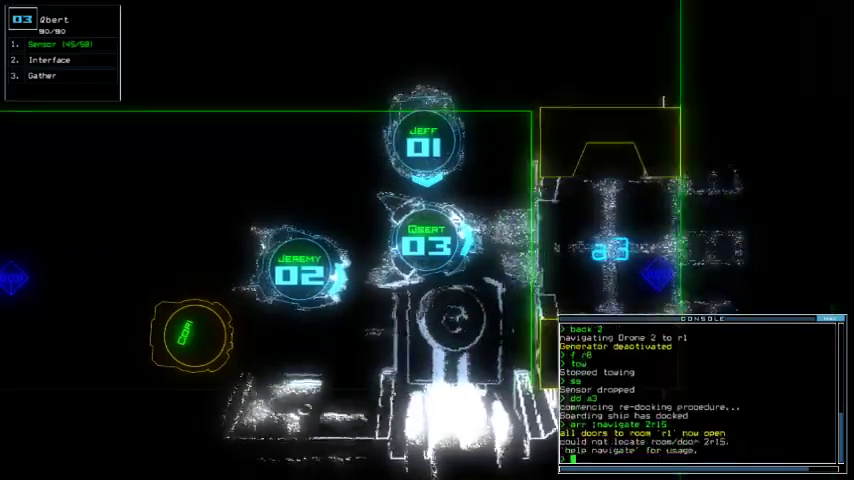
text(navigate 2 r15)
key(Return)
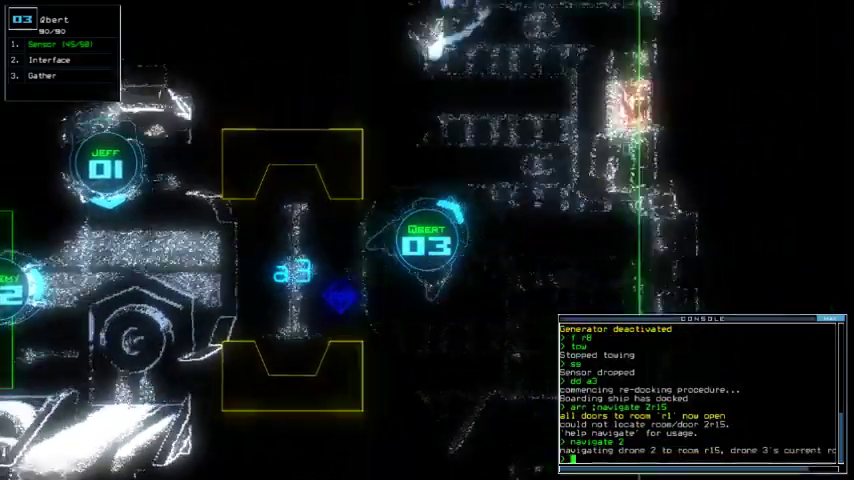
key(Tab)
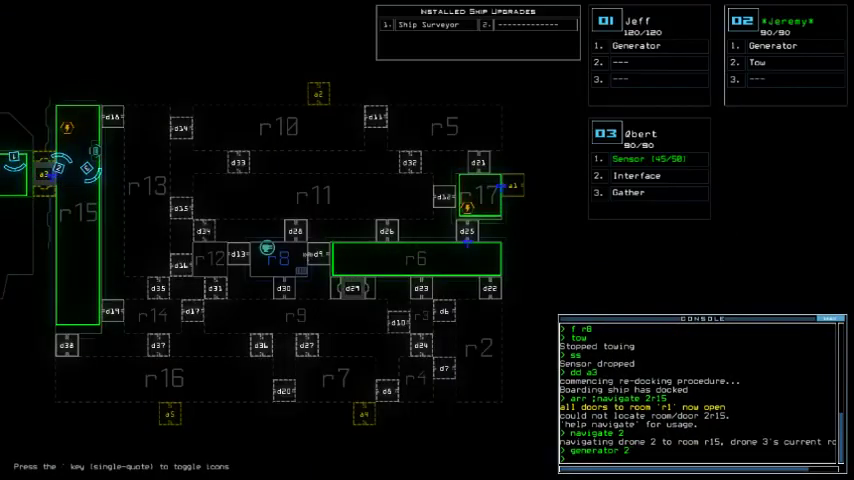
key(Return)
Step: Try ship defenses via drone 3's interface (none found), then close r1's doors
key(Tab)
text(defense)
key(Return)
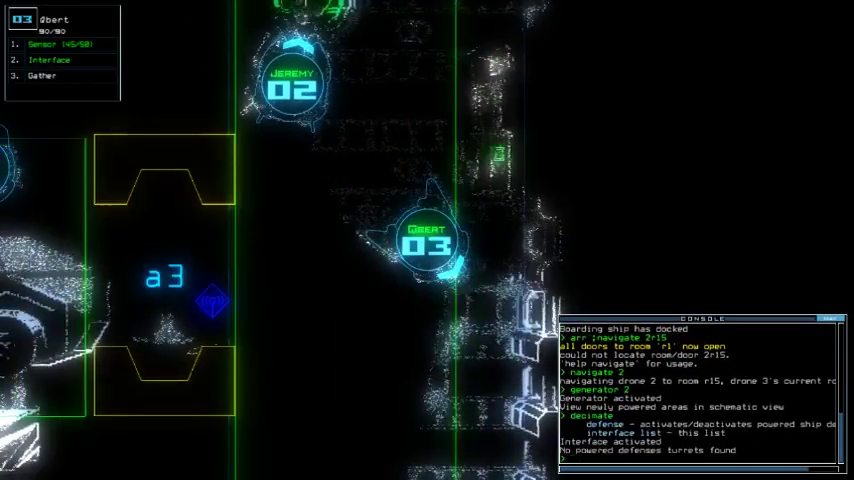
text(df)
key(Return)
text(exe)
key(Return)
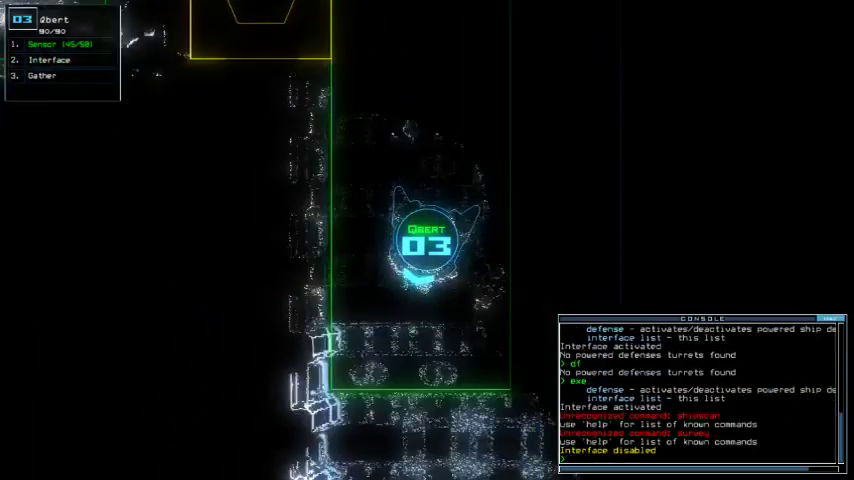
text(ra)
key(Return)
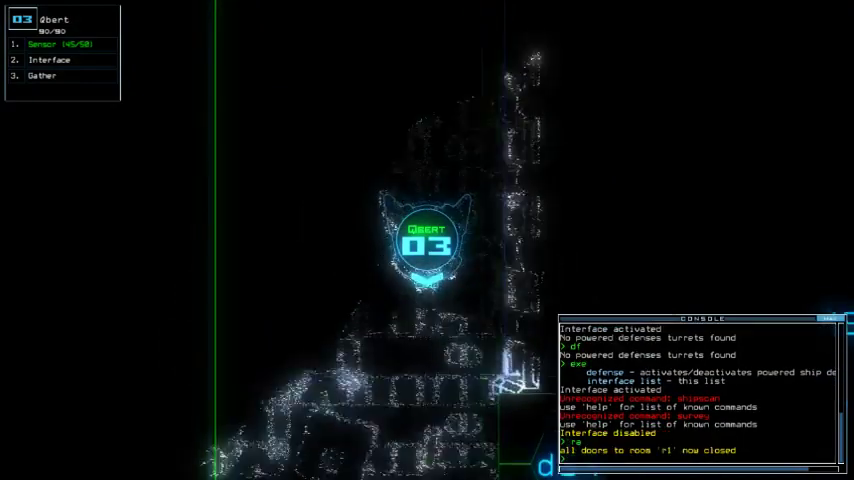
text(d1)
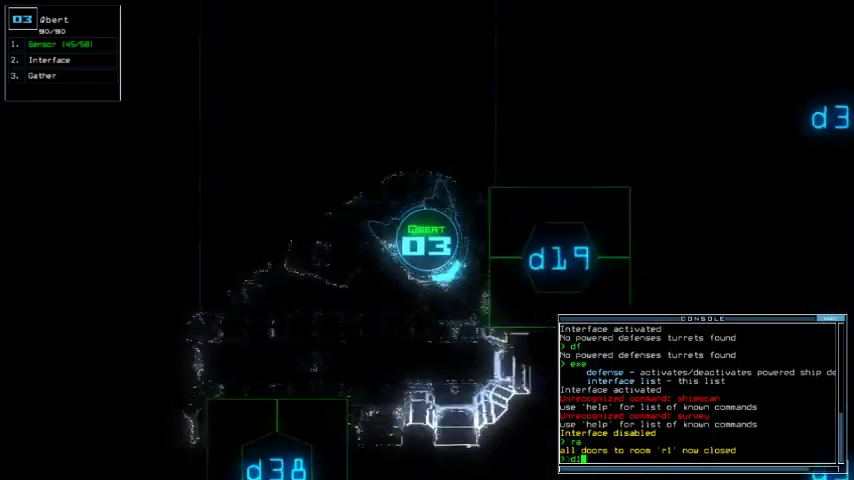
text(9)
Step: Have drone 3 drop sensors past doors d19 and d17
key(Return)
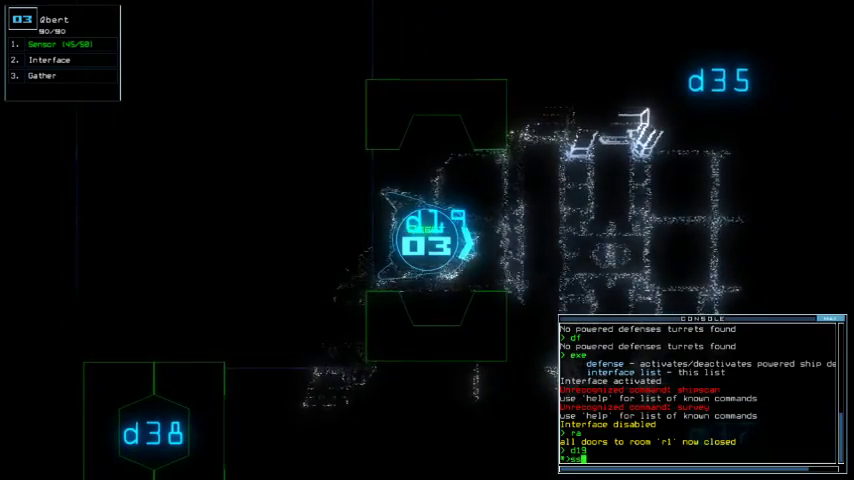
key(Return)
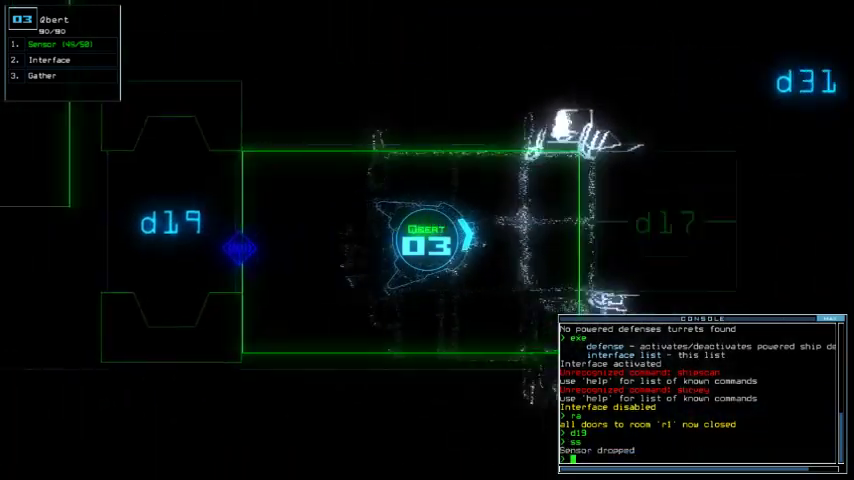
key(Tab)
key(Tab)
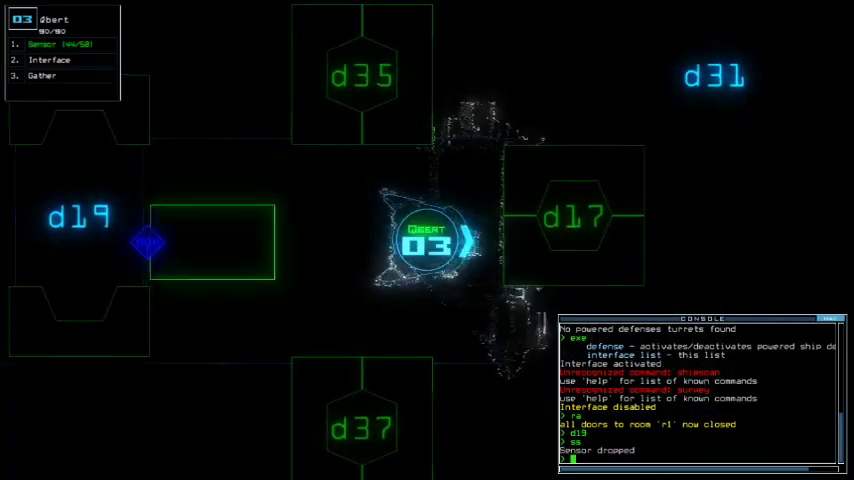
key(Return)
text(ss)
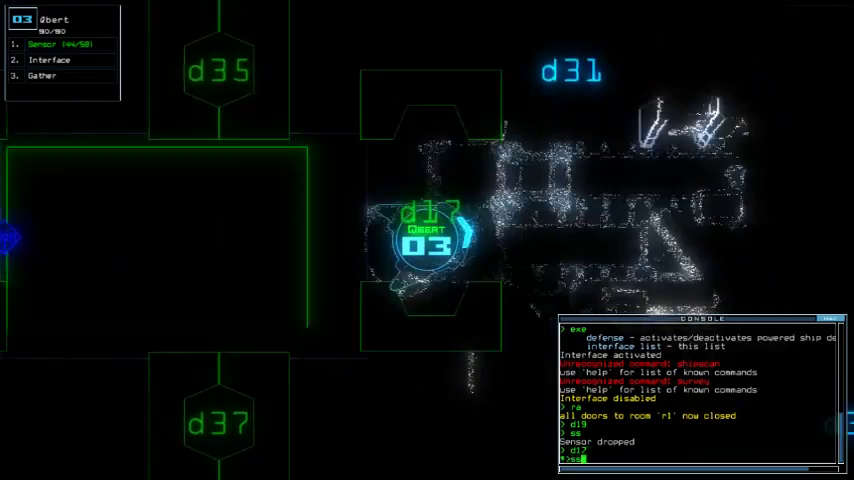
key(Return)
Step: Close two doors near drone 3 and send it to door d37
key(Right)
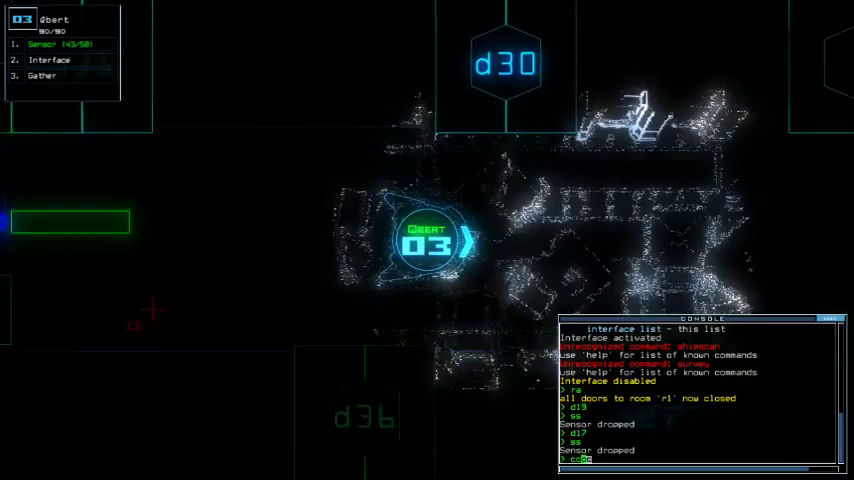
text(cc)
key(Return)
text(d37)
key(Return)
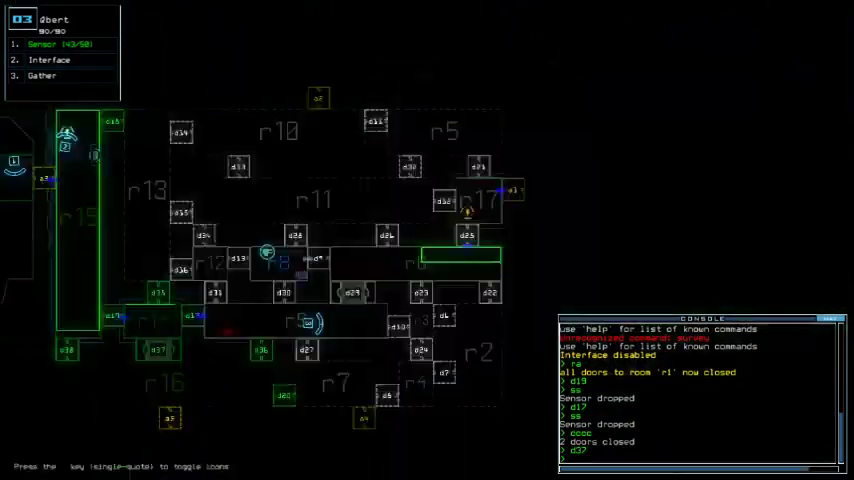
key(Right)
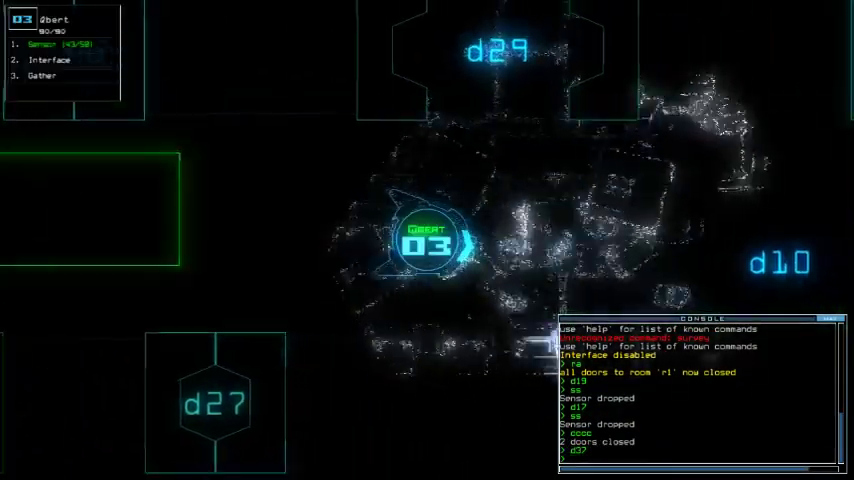
key(Tab)
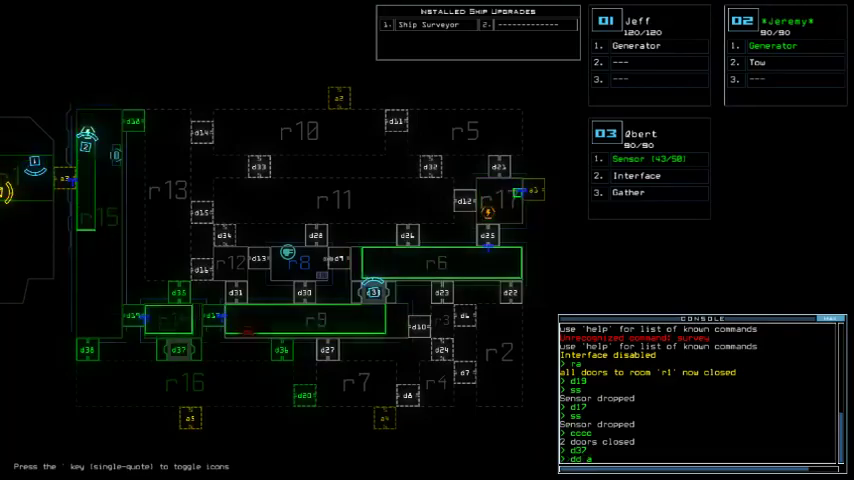
Step: From drone 1's view, open room r1's doors and start re-docking at airlock a2
key(Tab)
text(arr)
key(Return)
text(dd a)
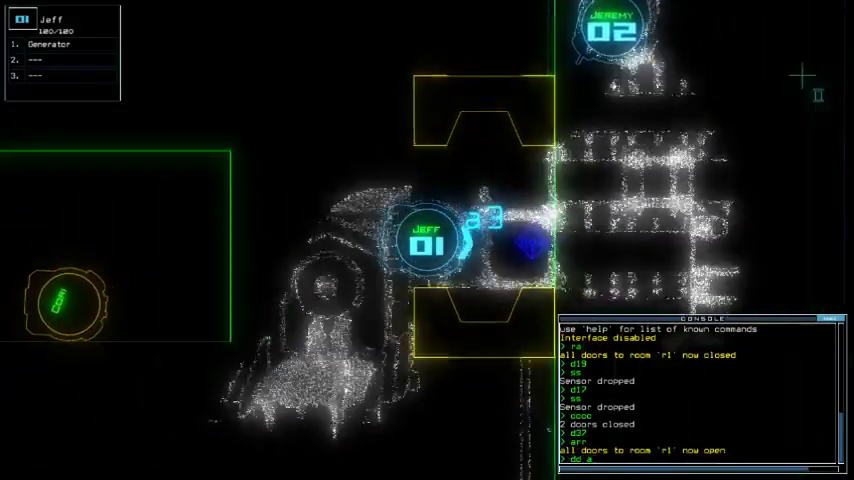
text(3)
key(Return)
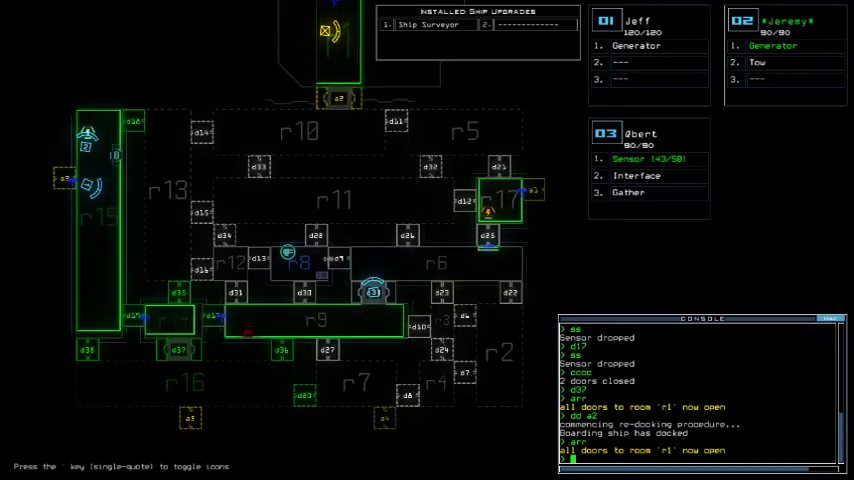
Step: Move drone 3 through doors d17 and d37, dropping a sensor beyond d37
key(3)
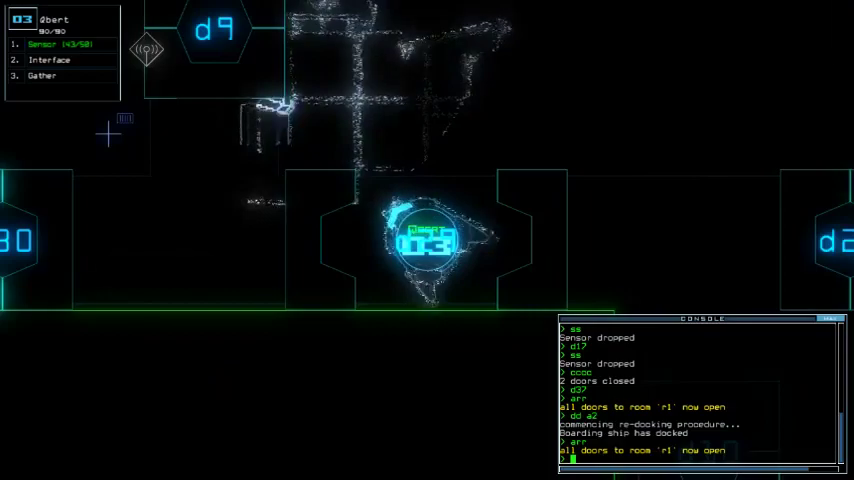
key(Left)
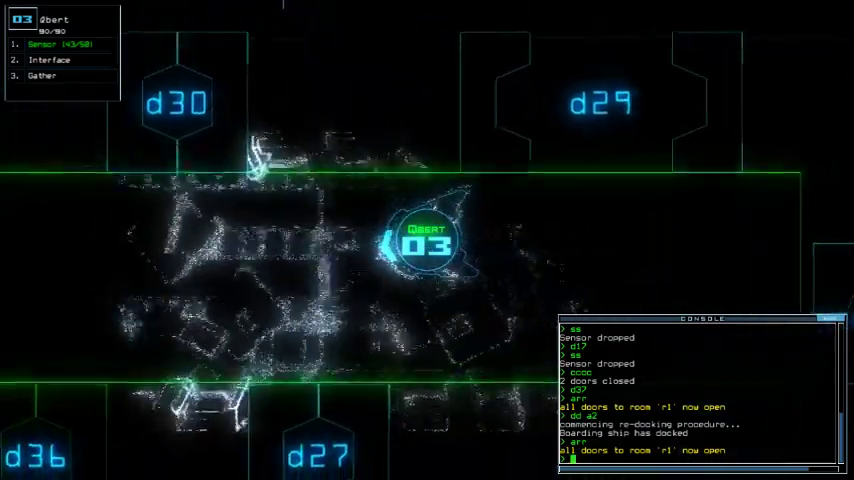
key(Left)
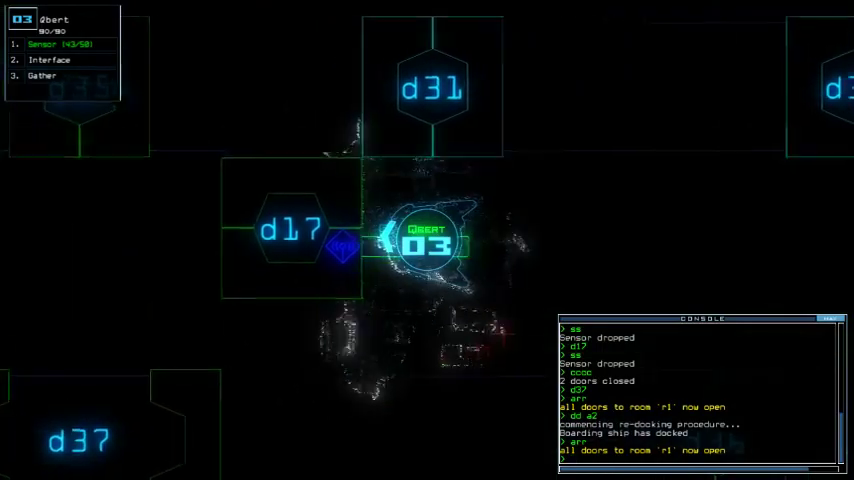
text(d3)
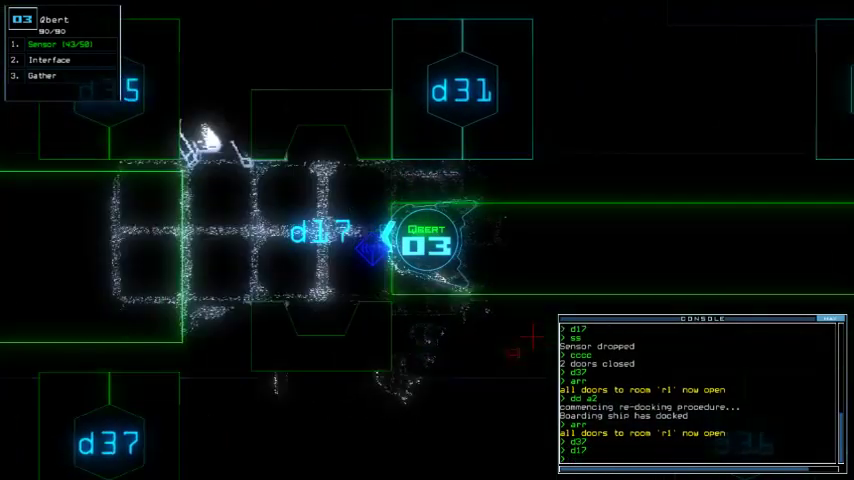
text(7)
key(Return)
text(d3)
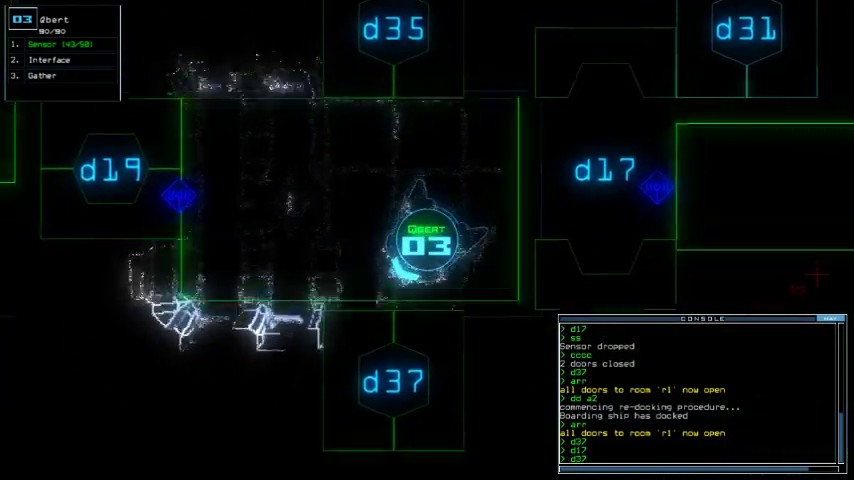
text(7)
key(Return)
text(ss)
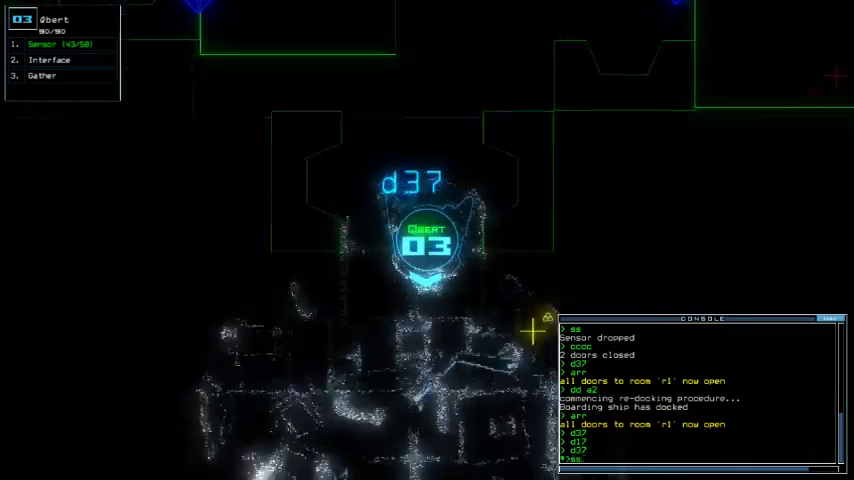
key(Return)
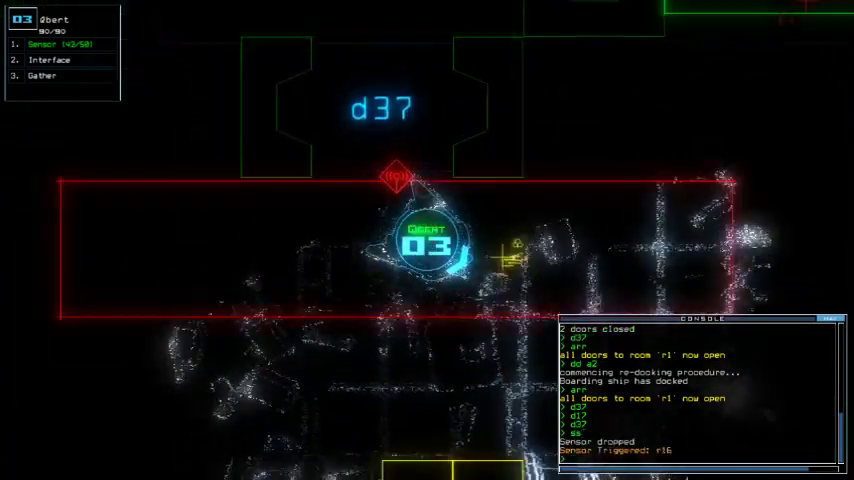
text(g)
Step: Collect the scrap, re-dock at airlock a3, and close the nearby doors
key(Return)
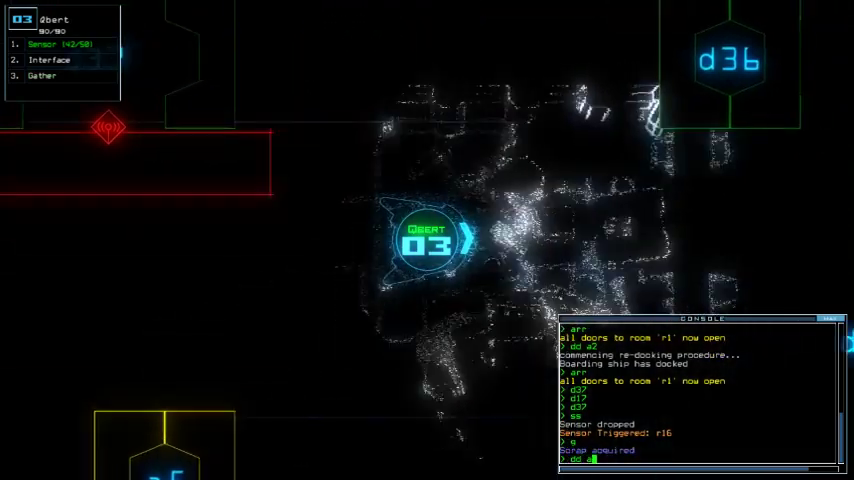
text(dd a1)
key(BackSpace)
text(3)
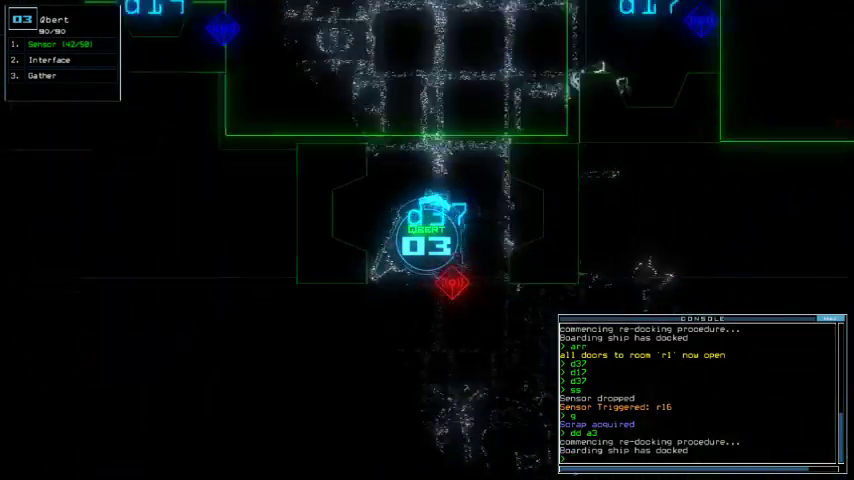
text(cccc)
key(Return)
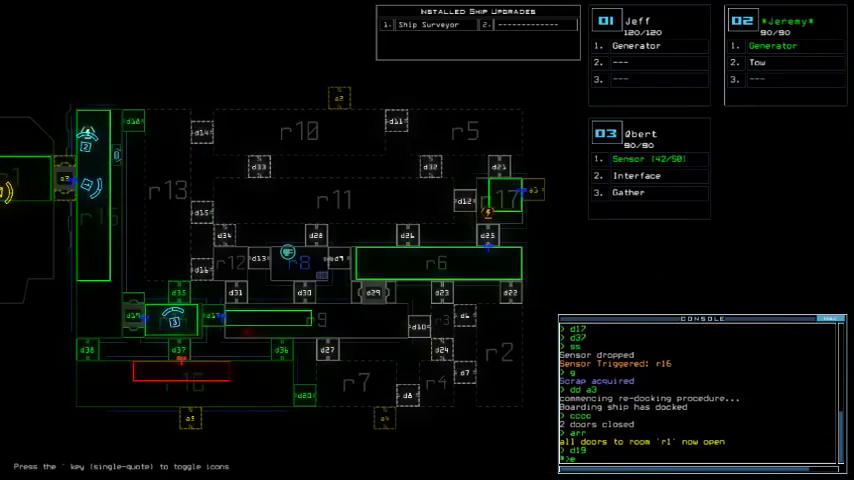
text(3d)
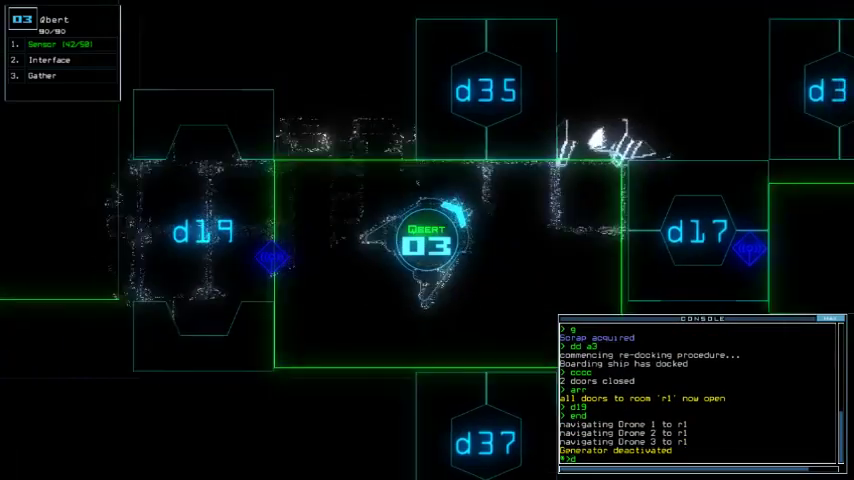
Step: Rally drones 1–3 to room r1 while watching drone 02 Jeremy's camera
key(Escape)
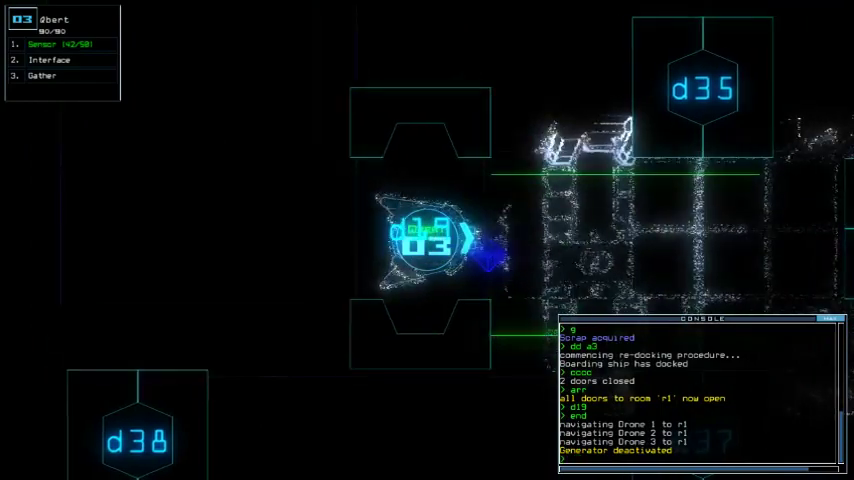
key(2)
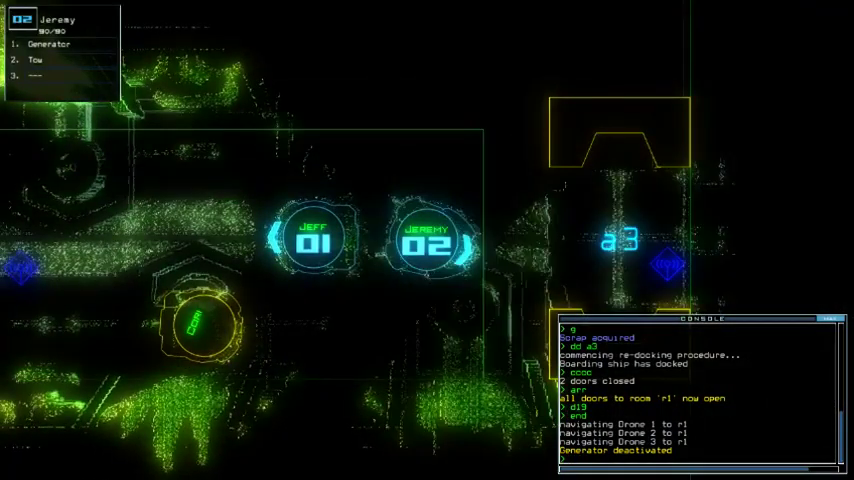
key(Escape)
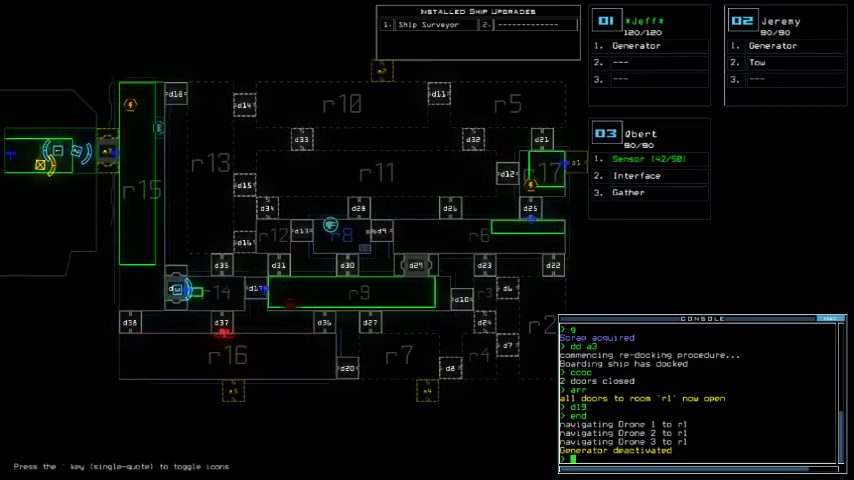
key(2)
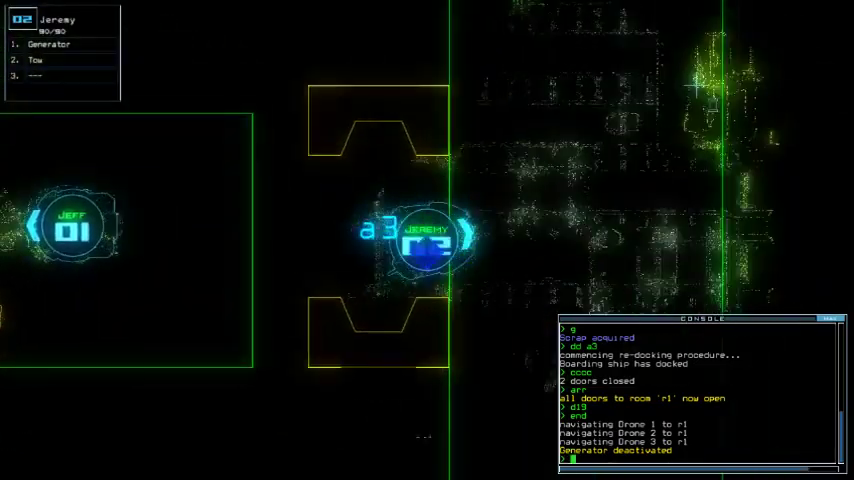
text(g)
Step: Reactivate the generator, send drone 03 toward door d35, and drop a sensor
key(Return)
key(3)
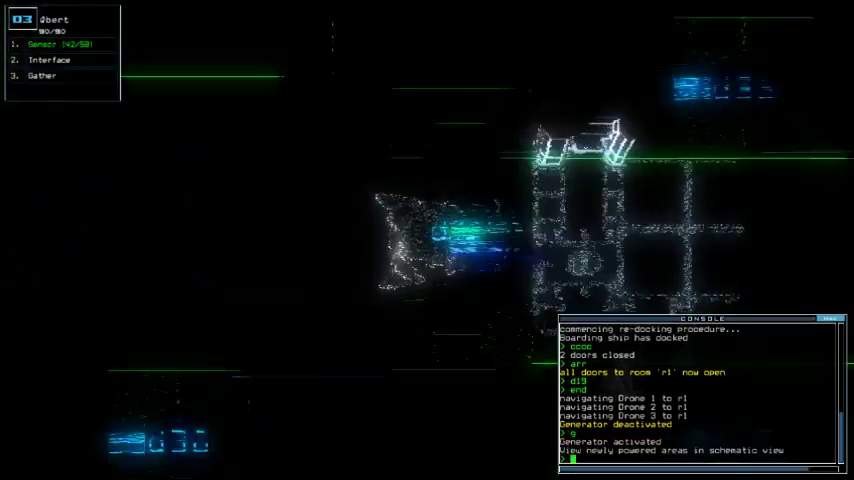
text(d35)
key(Return)
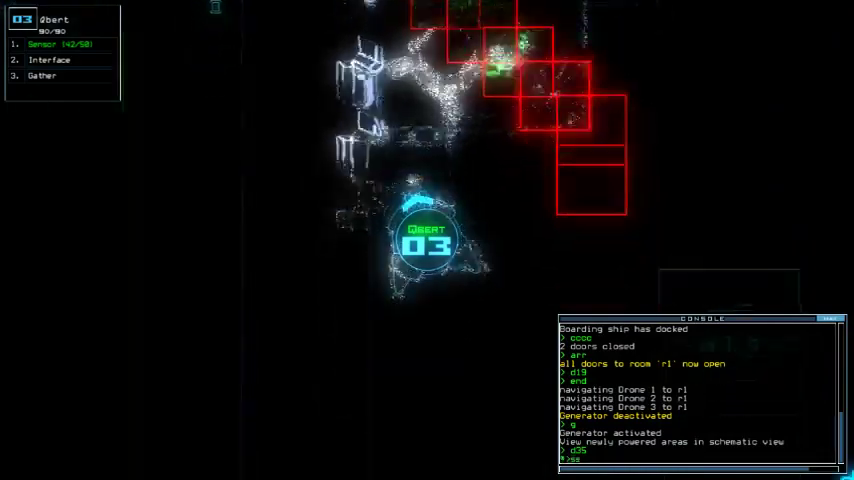
text(ss)
key(Return)
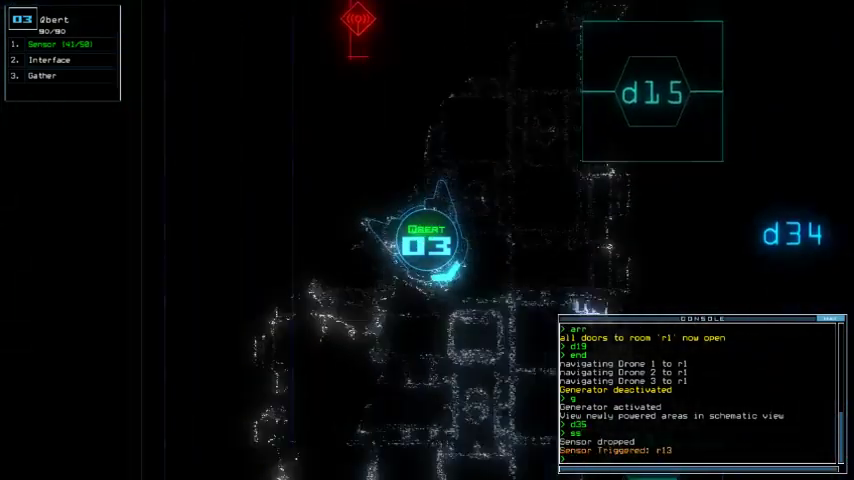
Step: Close the doors around drone 03, then take it through d17 and close behind
key(Tab)
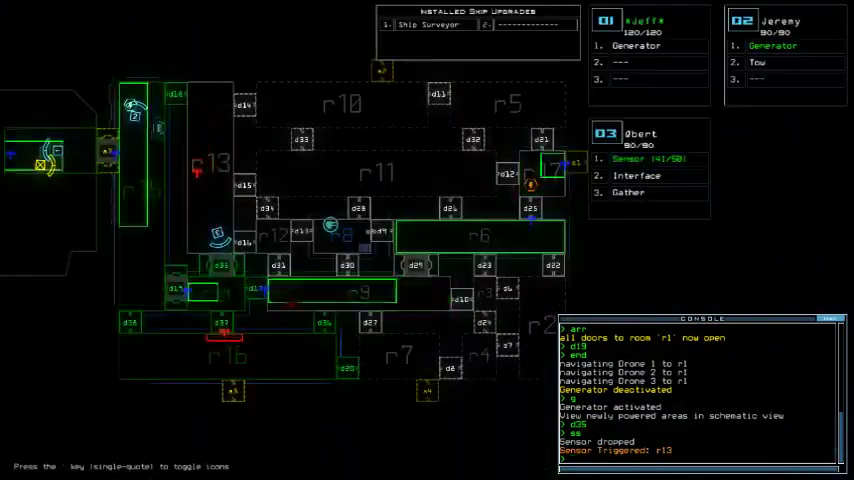
key(Tab)
text(close)
key(Return)
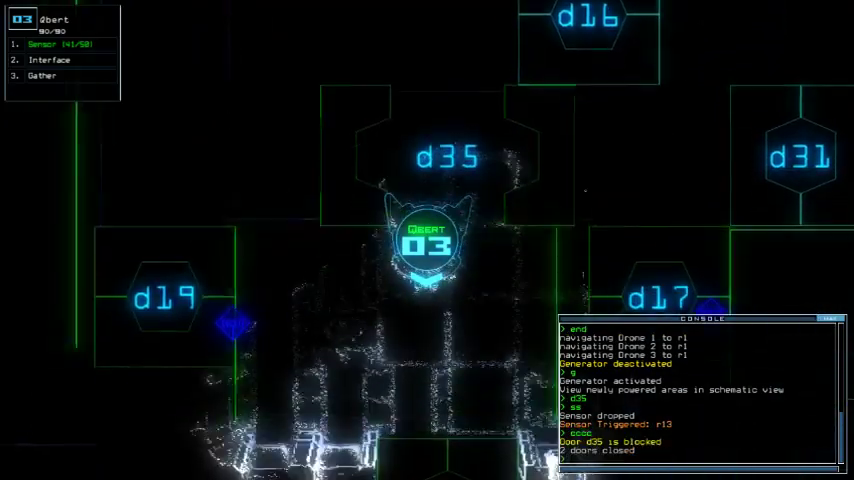
text(d17)
key(Return)
text(c)
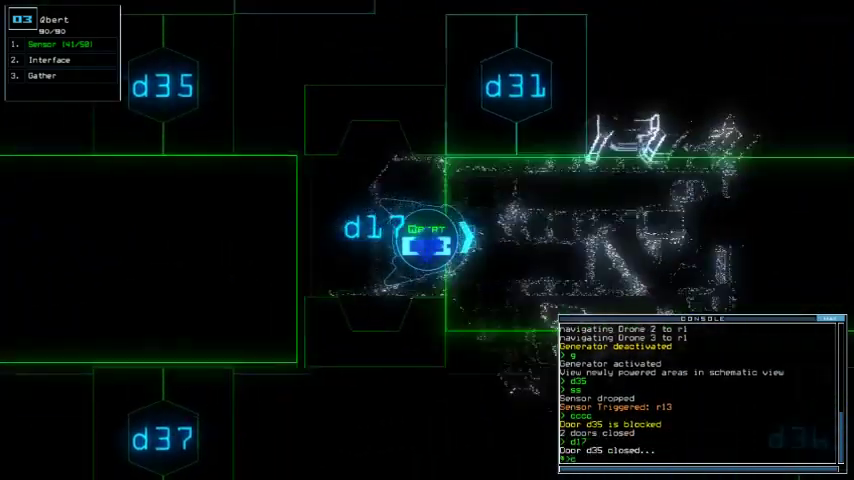
text(ccc)
key(Return)
text(d36)
Step: Take drone 03 through d36, close behind, drop a sensor (40/50 left), re-dock at a4
key(Return)
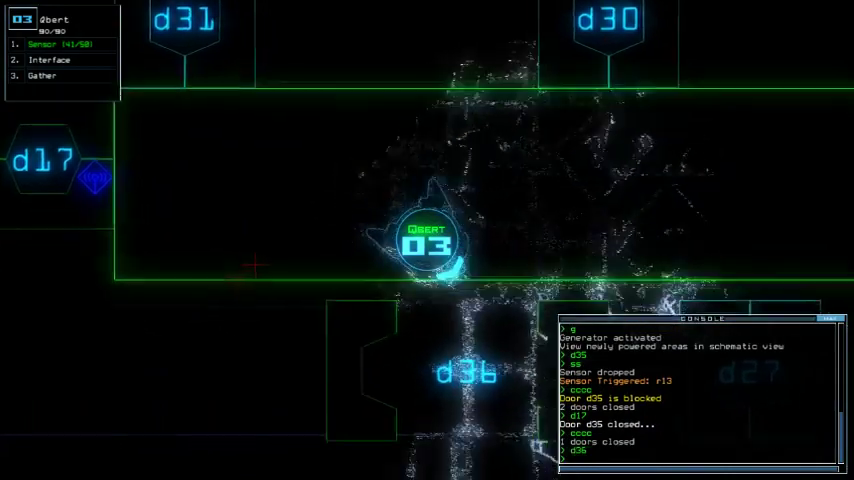
text(cccc)
key(Return)
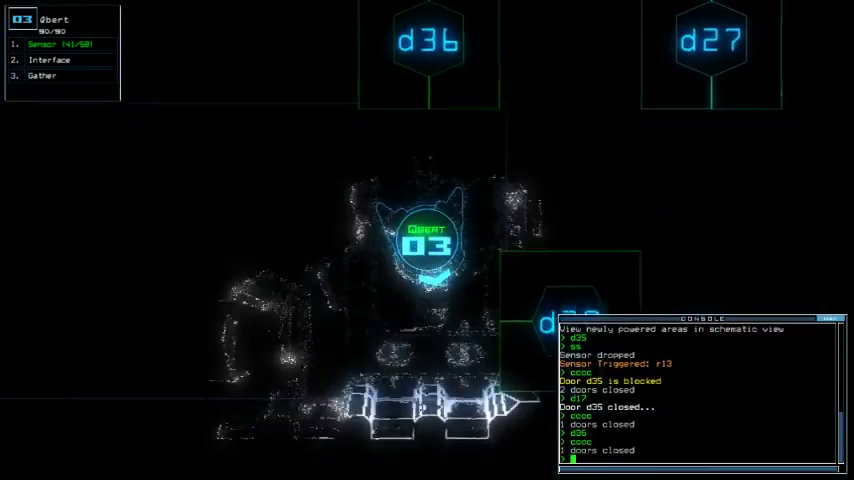
text(d)
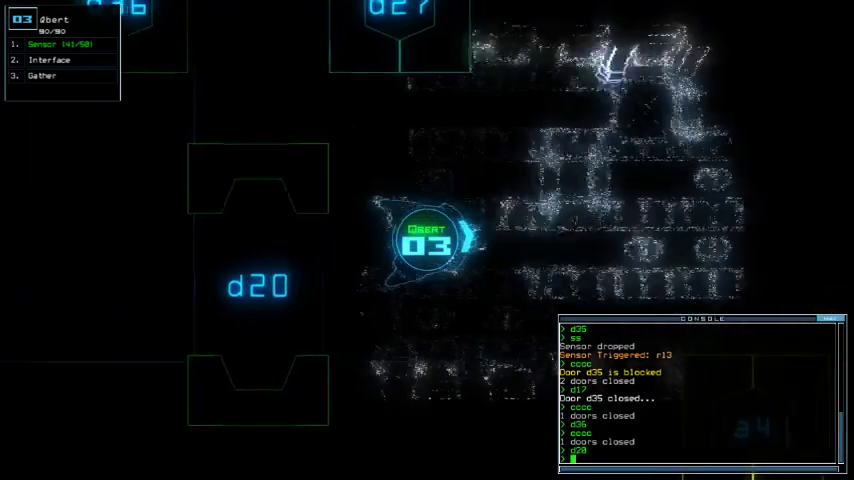
text(ss)
key(Return)
text(dd a4)
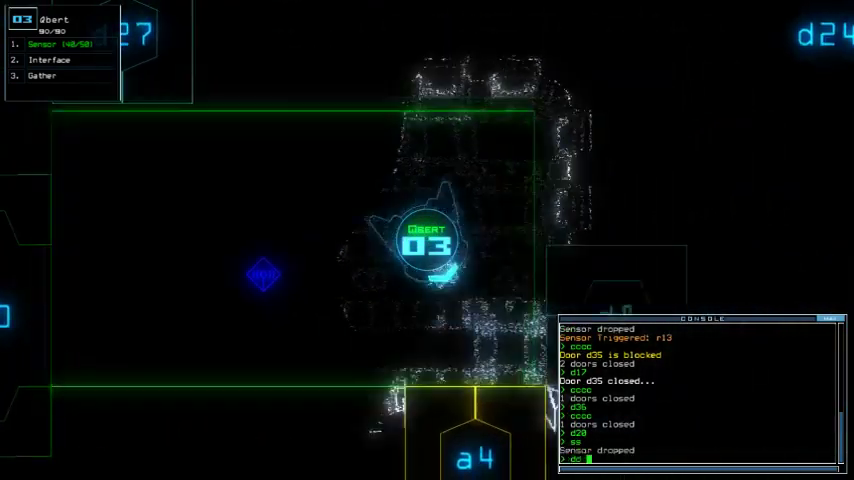
key(Return)
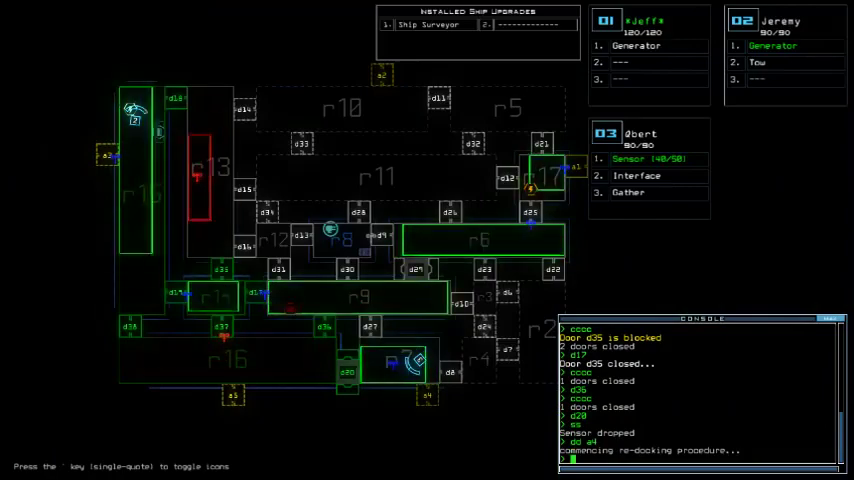
text(d18)
Step: Send a drone to door d18, open room r1's doors, and re-dock at airlock a3
key(Return)
text(0)
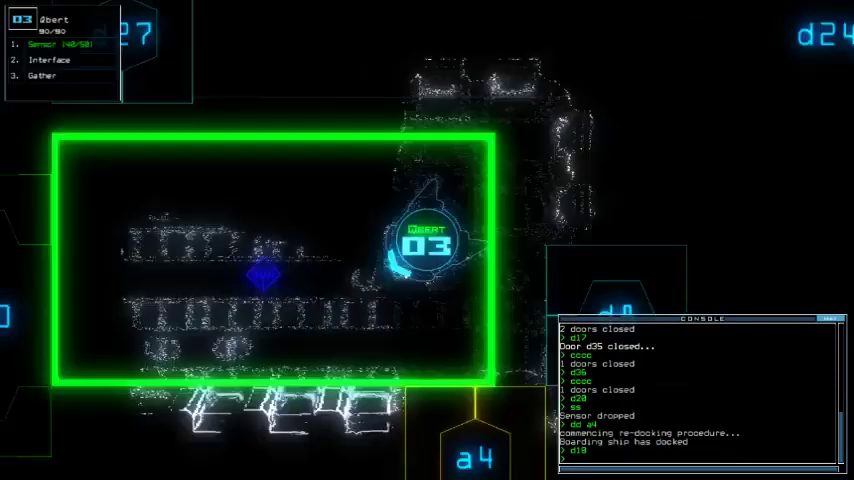
text(arr)
key(Return)
text(dd a3)
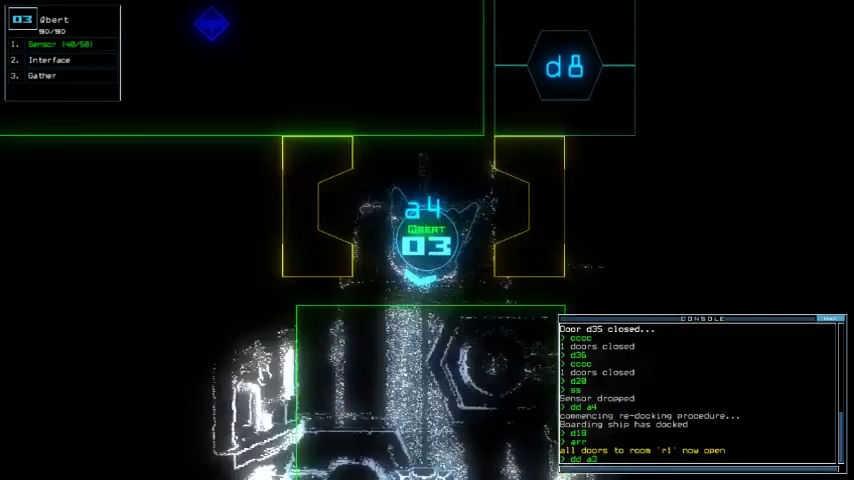
key(Return)
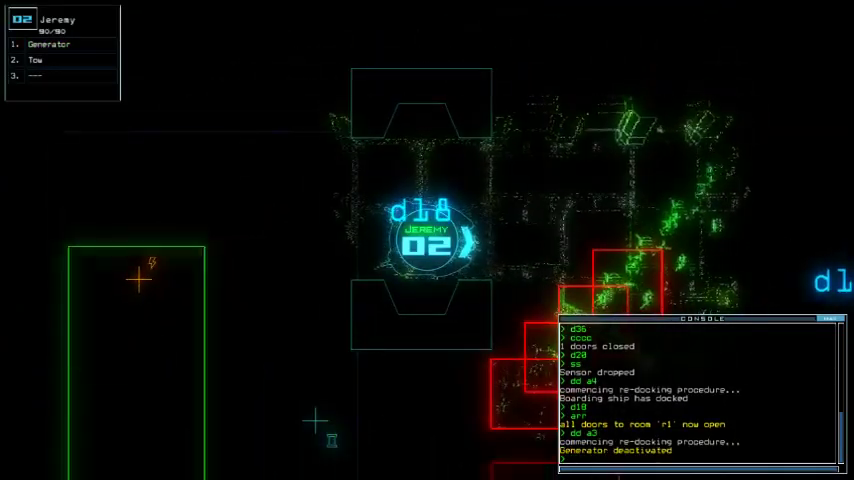
Step: Move the console out of the map's way and activate the generator
drag(771, 324, 802, 107)
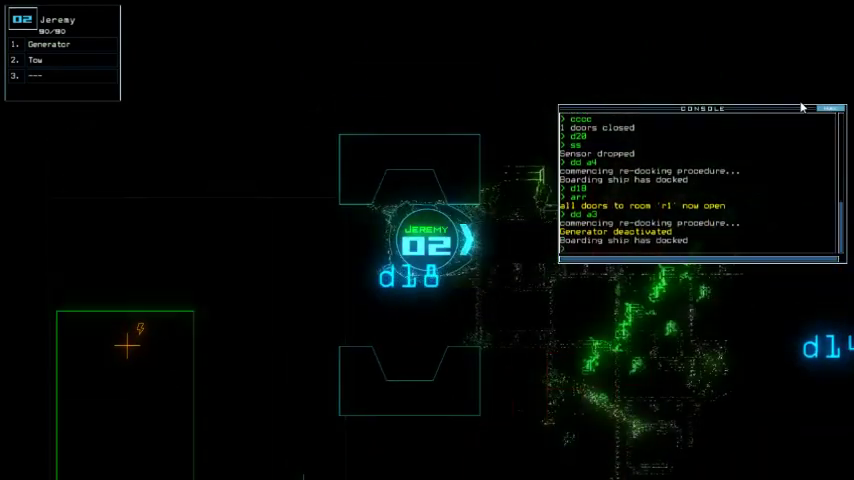
key(Tab)
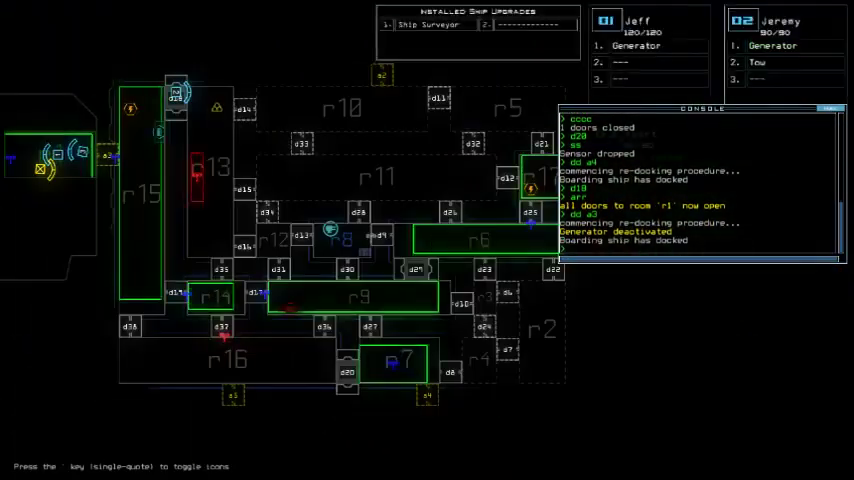
key(Tab)
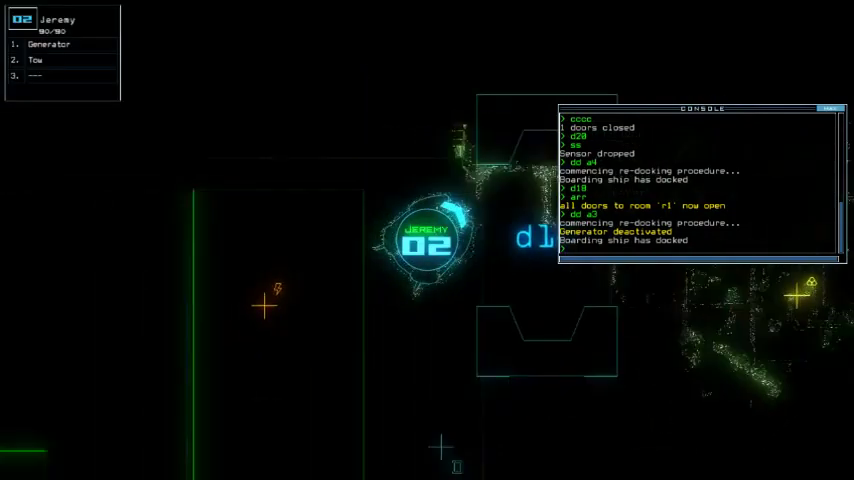
text(g)
key(Return)
key(Tab)
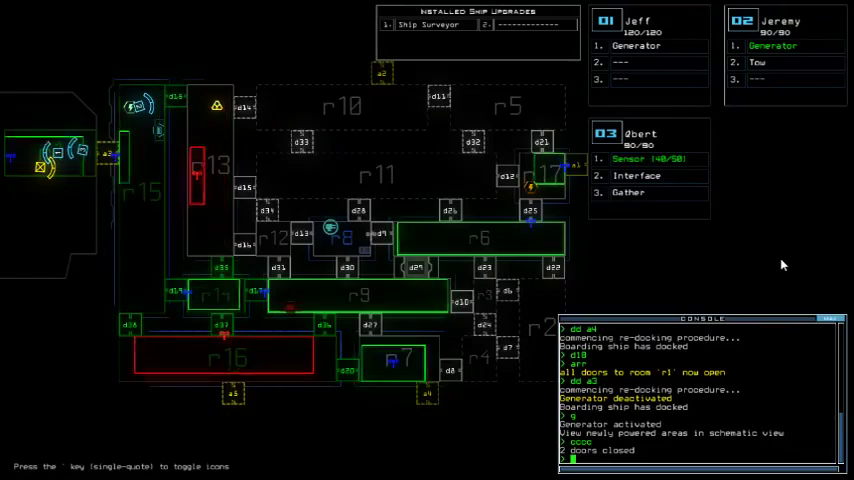
Step: Re-dock at airlock a2 and reopen all doors to room r1
key(Tab)
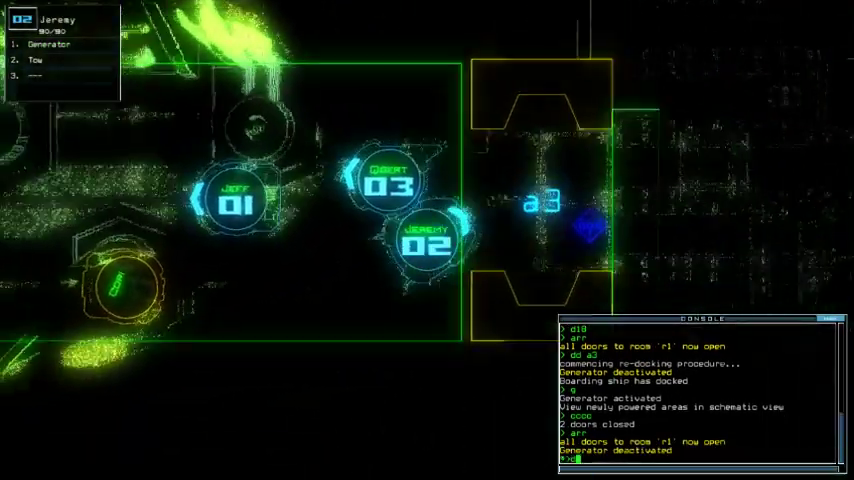
text(dd a2)
key(Return)
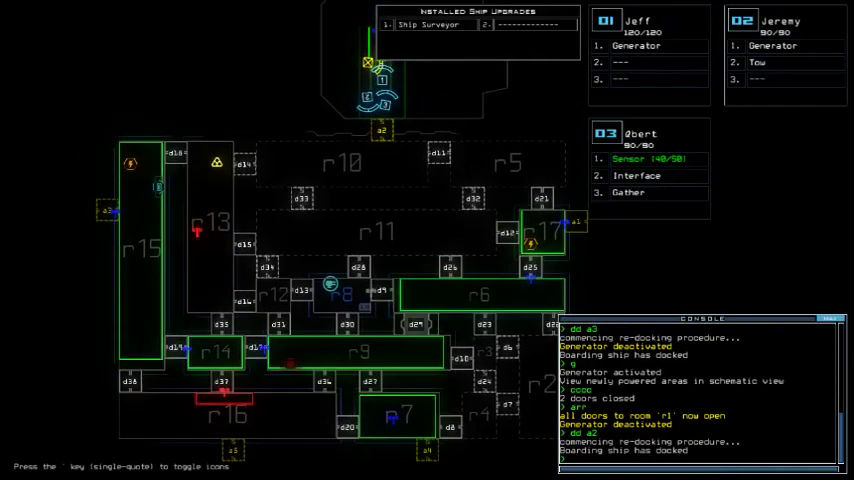
text(arr)
key(Return)
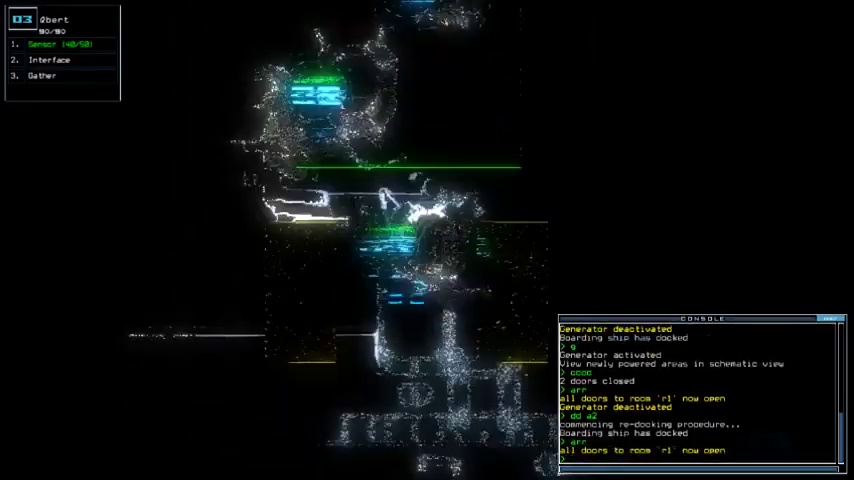
text(ss)
Step: Drop drone 03's sensor, steer it left through the room, and re-dock at airlock a1
key(Return)
key(Down)
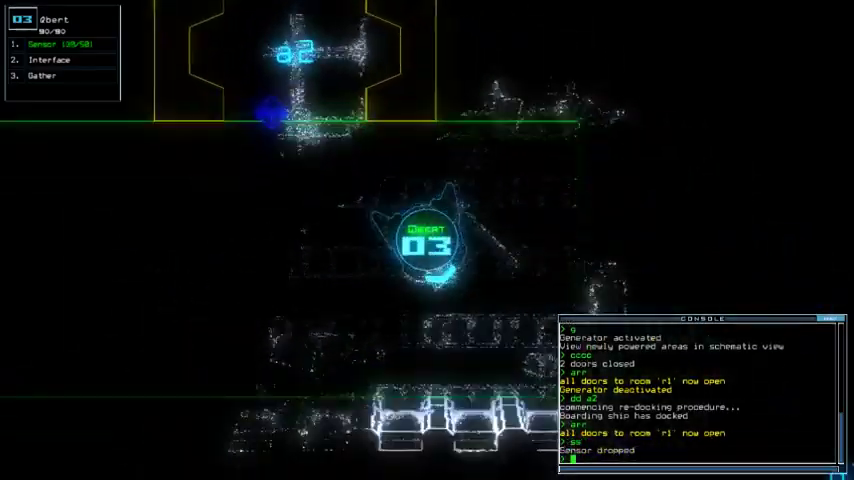
key(Left)
key(Left)
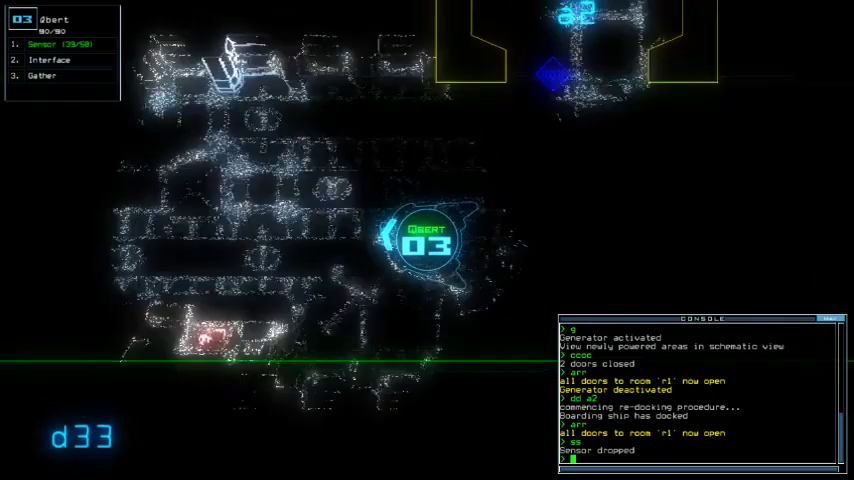
key(Left)
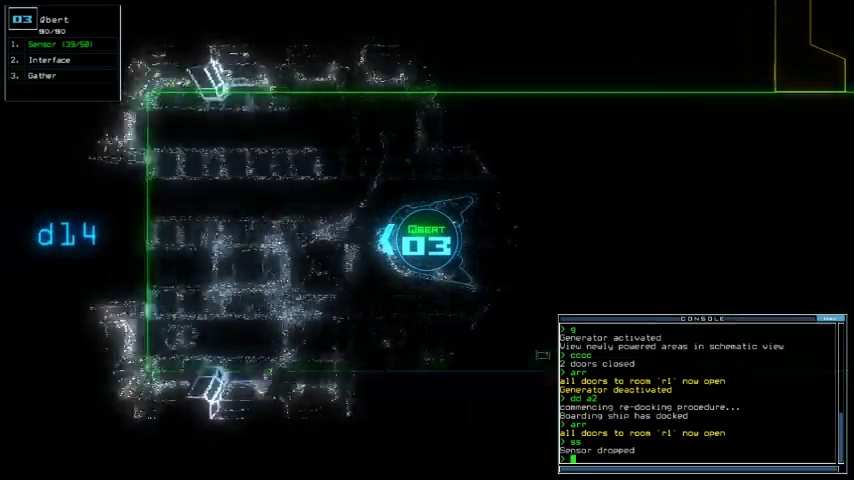
text(dd a1)
key(Return)
text(arr)
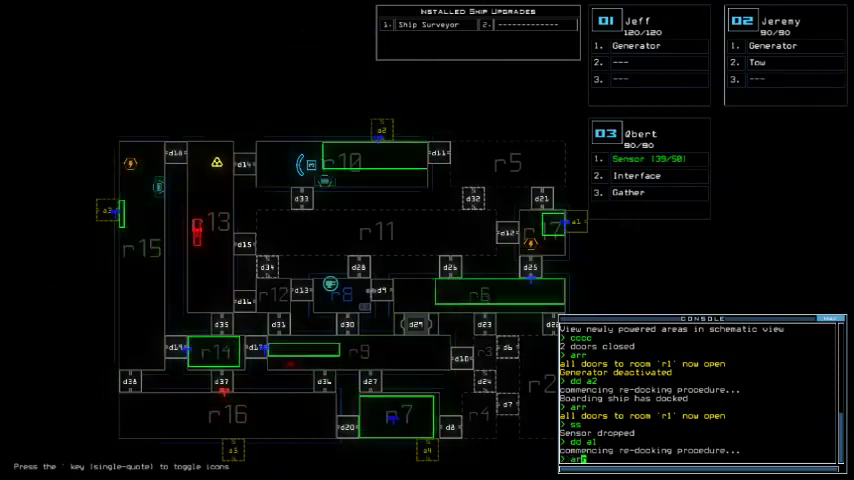
Step: Open room r1's doors and switch the generator on
key(Return)
key(Left)
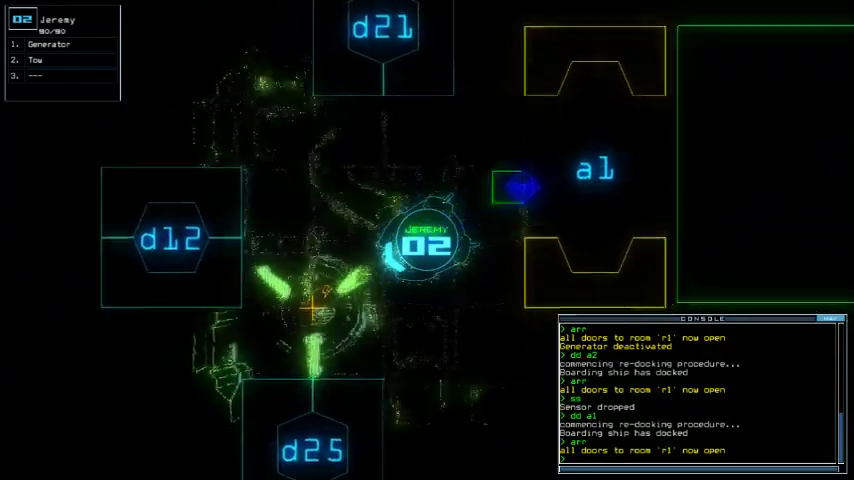
text(g)
key(Return)
text(3d)
key(BackSpace)
key(Tab)
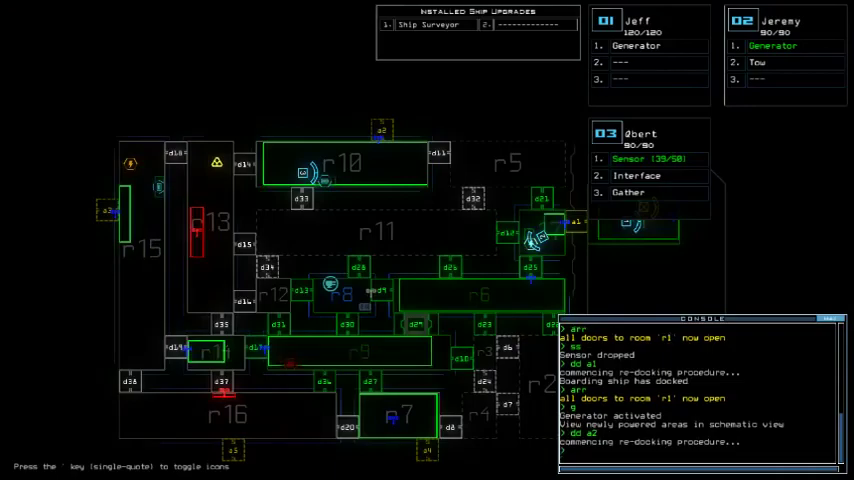
key(Tab)
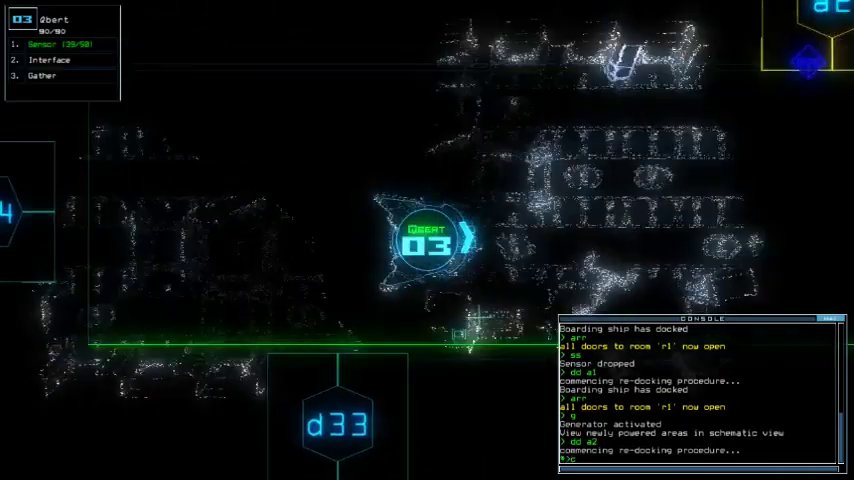
text(cccc)
key(Return)
Step: Close the open doors, reopen room r1's doors, and start re-docking at airlock a1
key(Tab)
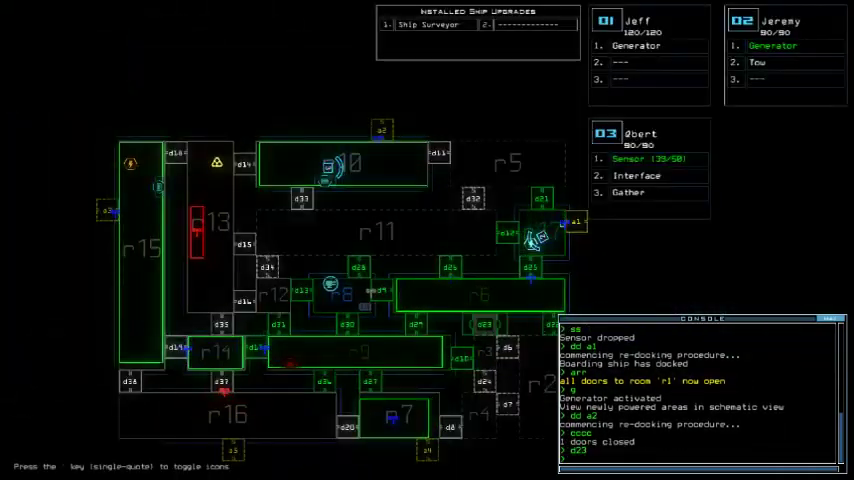
key(Tab)
text(arr)
key(Return)
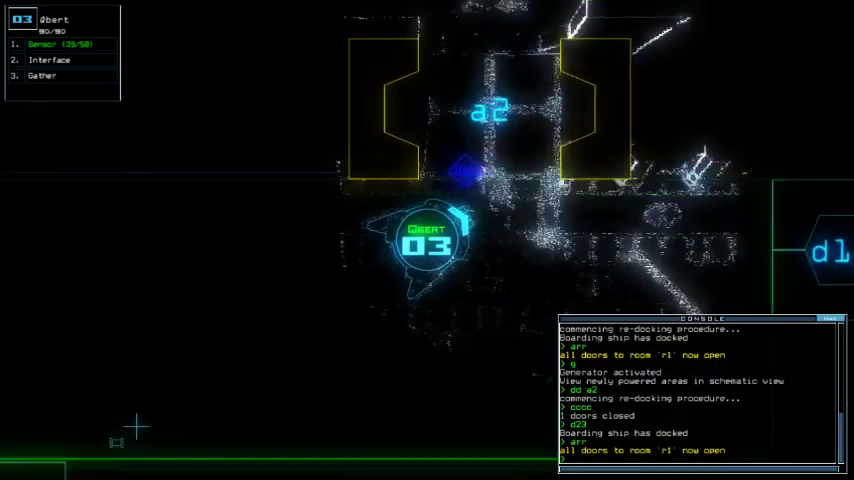
text(dd a1)
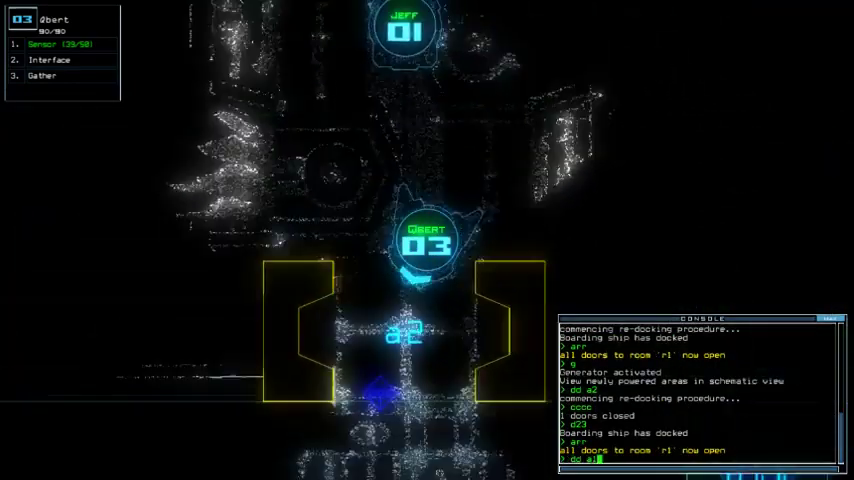
key(Tab)
key(Return)
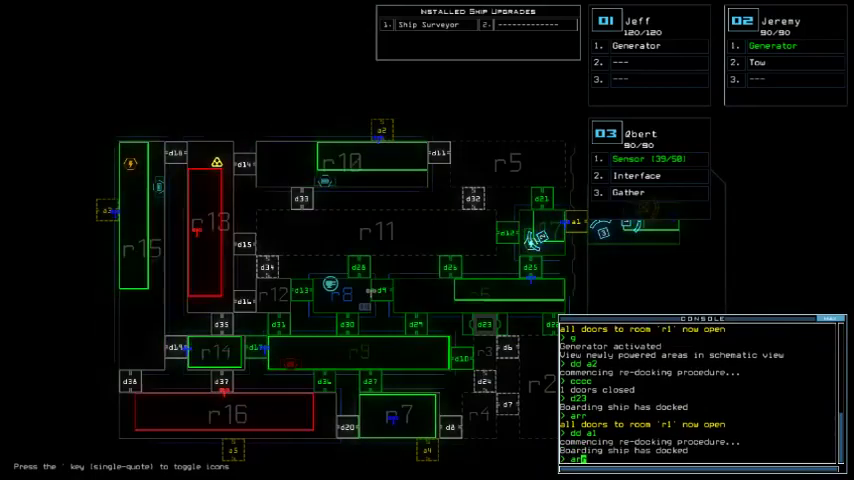
Step: Move drone 03 through door d21 and drop its sensor there
key(Right)
key(Tab)
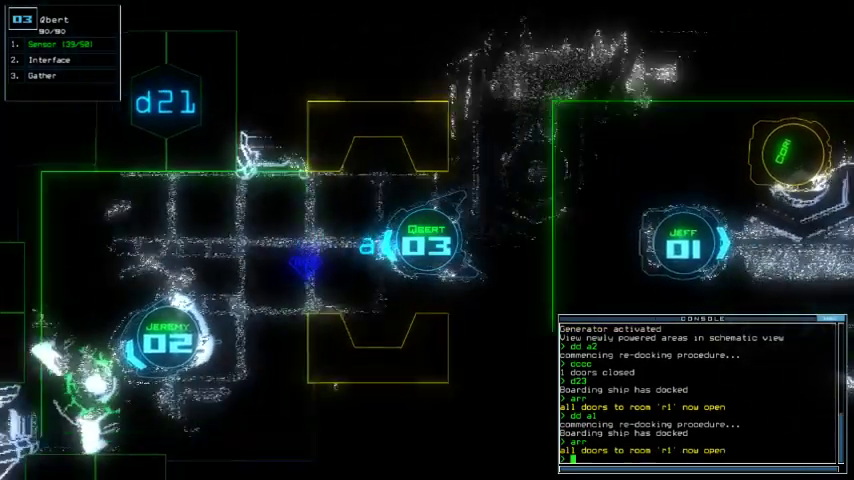
text(d21)
key(Return)
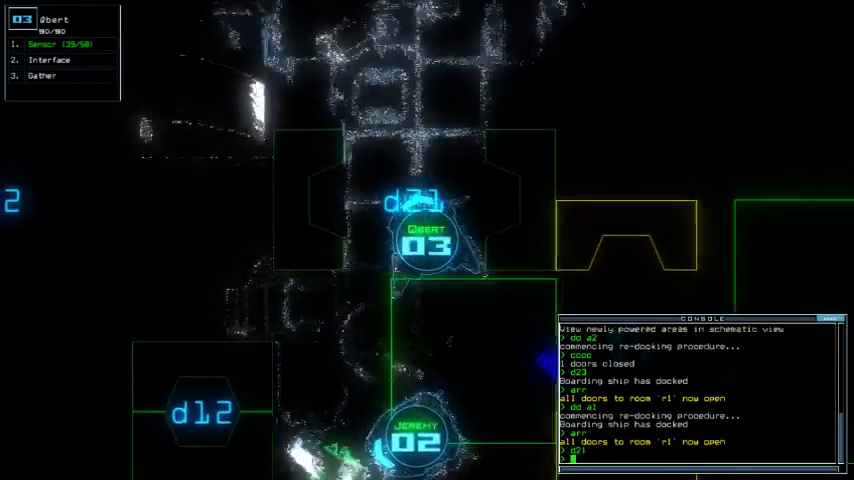
text(ss)
key(Return)
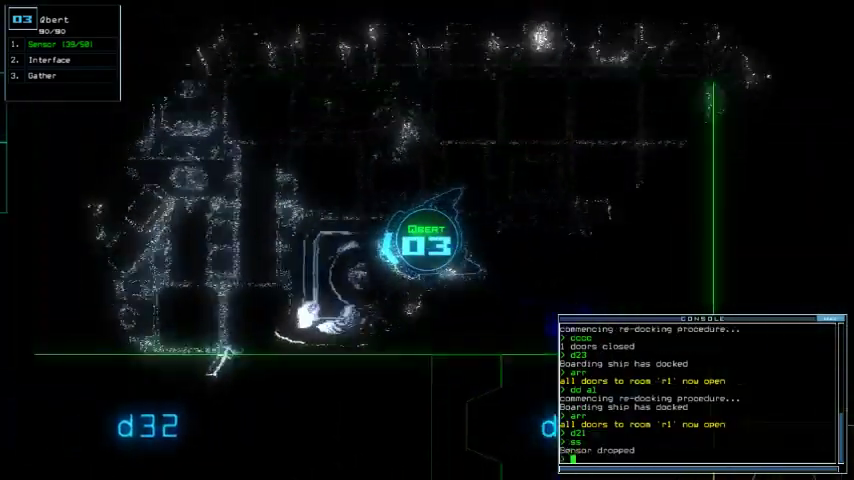
text(g)
Step: Gather the room's scrap, finding no fuel, and send drone 2 back to room r1
key(Return)
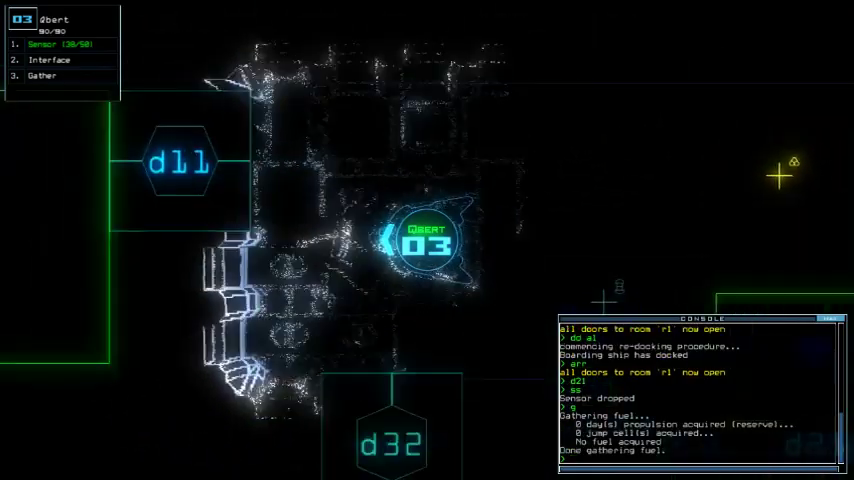
text(ba)
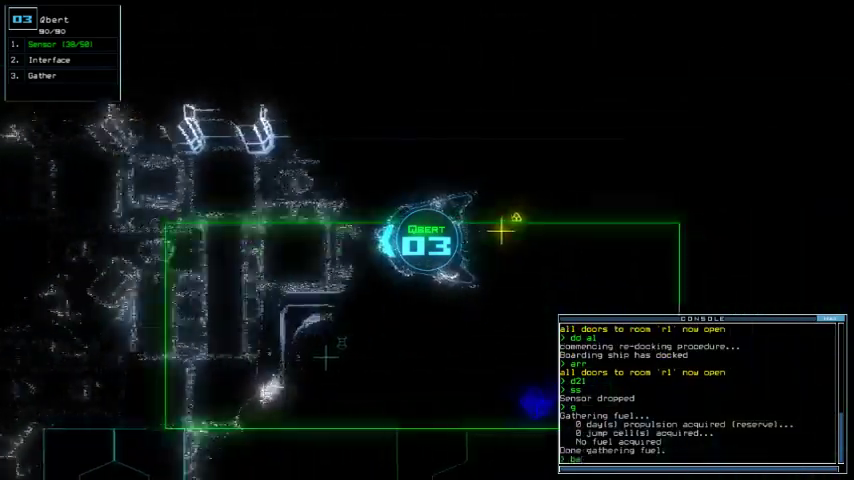
text(ck 2)
key(Return)
text(g)
key(Return)
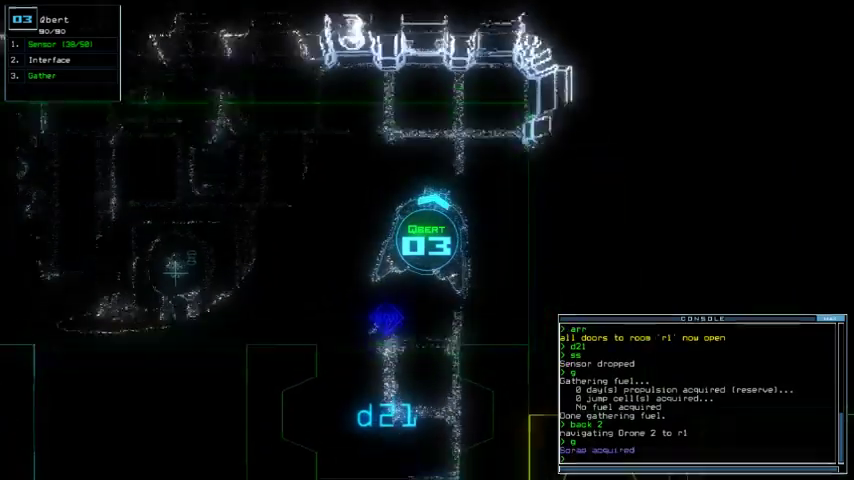
Step: Switch the generator back on while checking the schematic and drone 02's camera
key(Tab)
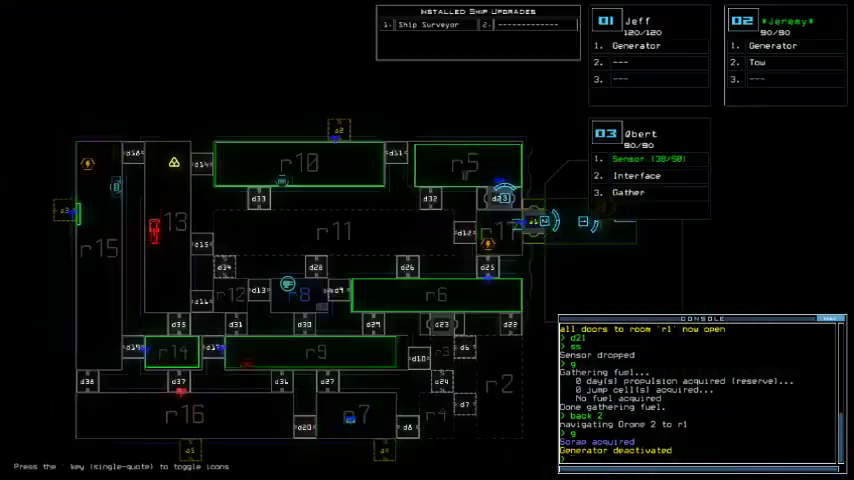
key(Tab)
key(Tab)
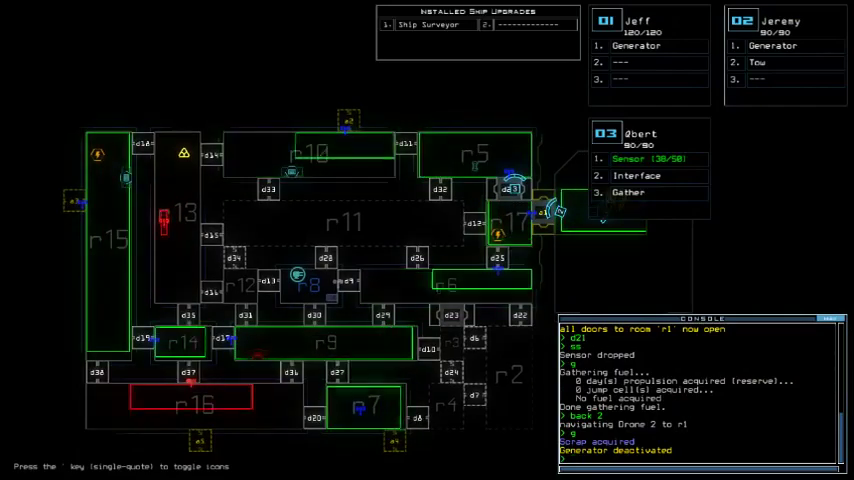
key(Tab)
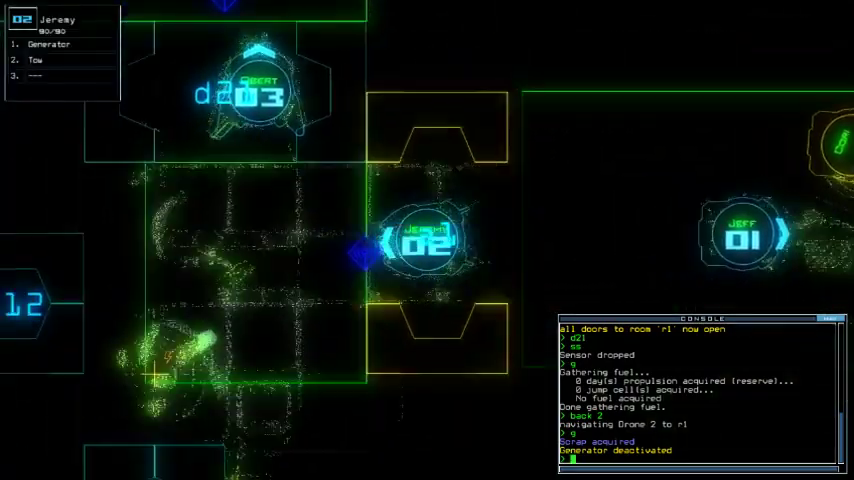
text(g)
key(Return)
key(Tab)
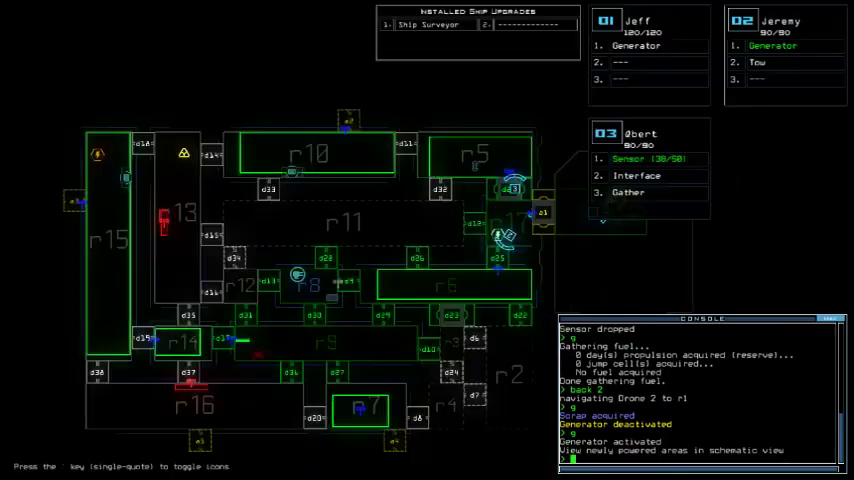
Step: Send drone 03 through door d12, then close the doors once it is destroyed
key(3)
key(Tab)
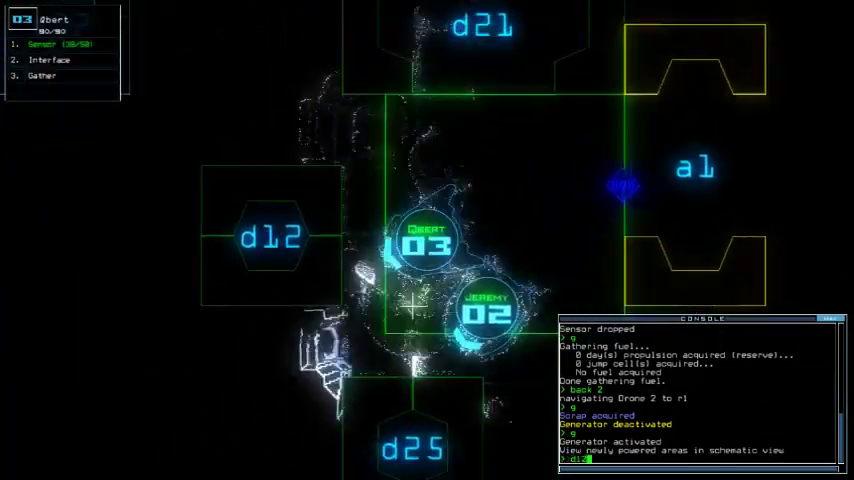
text(d12)
key(Return)
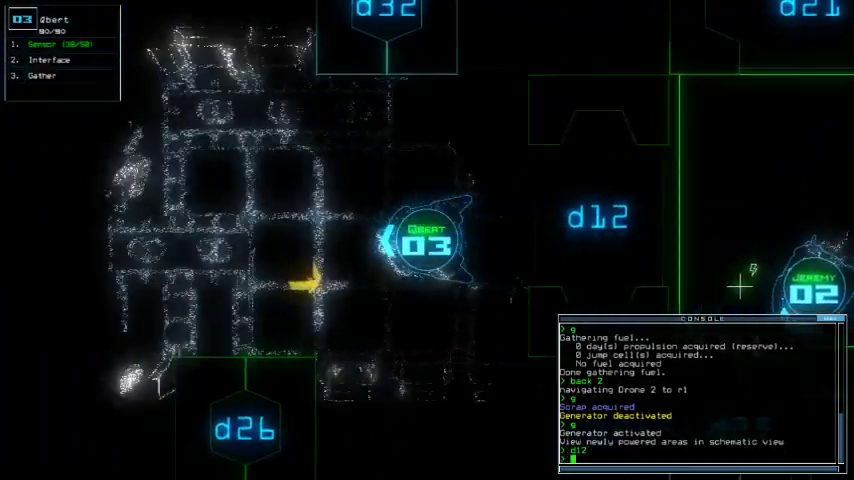
text(ccoc)
text(cccc)
key(Return)
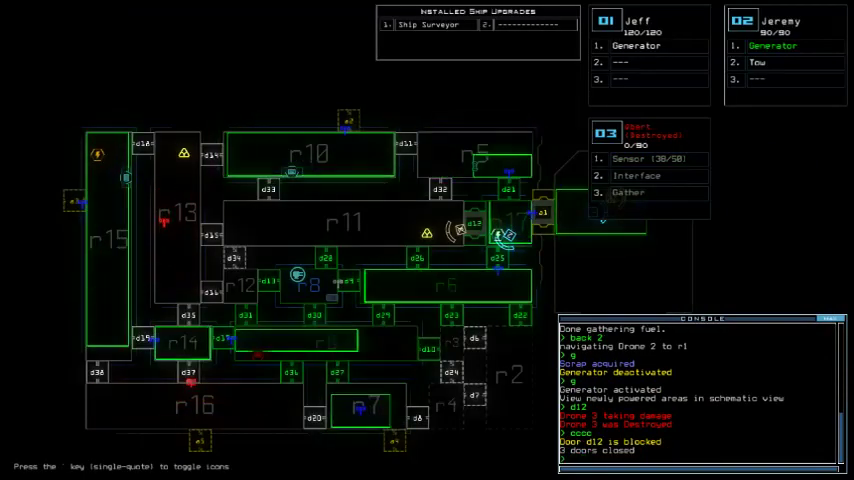
Step: Seal every door to room r1 with ra and check the derelict's status report
key(2)
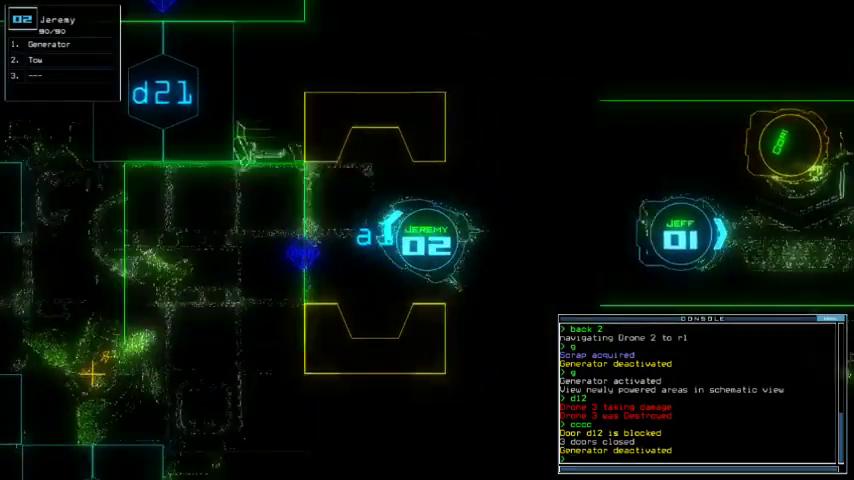
text(r1)
key(Return)
text(s)
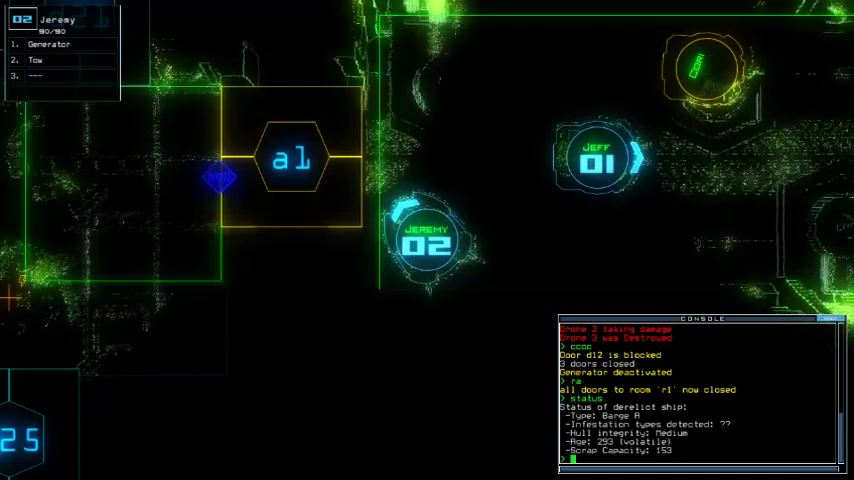
key(Tab)
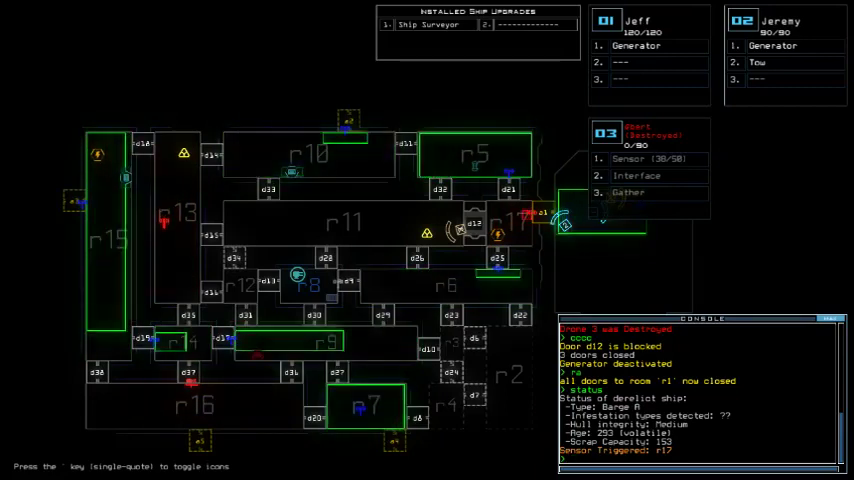
scroll(190, 382, up, 5)
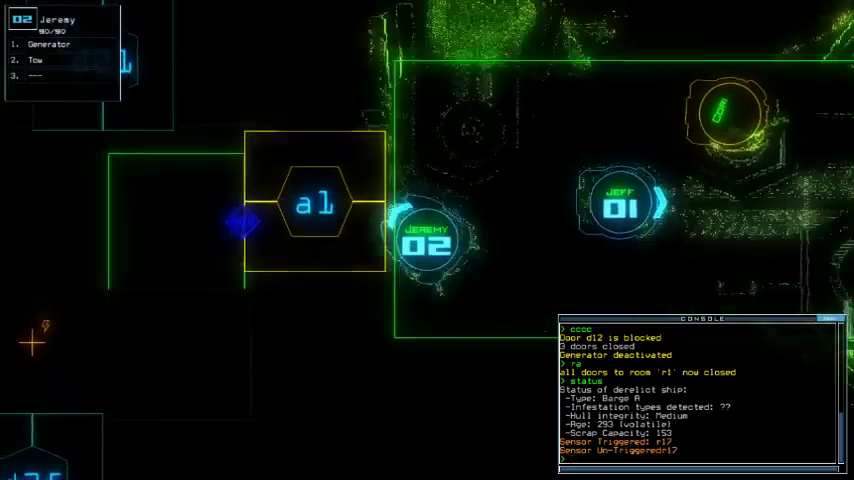
text(arr)
Step: Open all doors to room r1 and switch the generator on
key(Return)
key(Left)
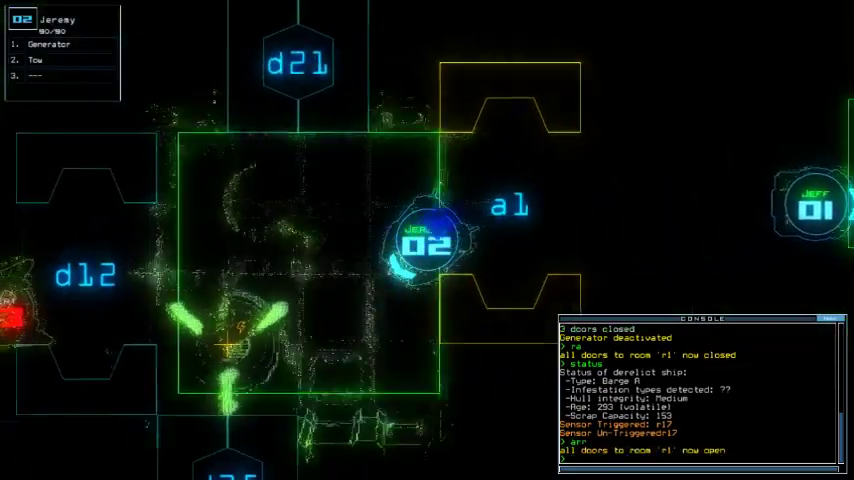
text(g)
key(Return)
key(Tab)
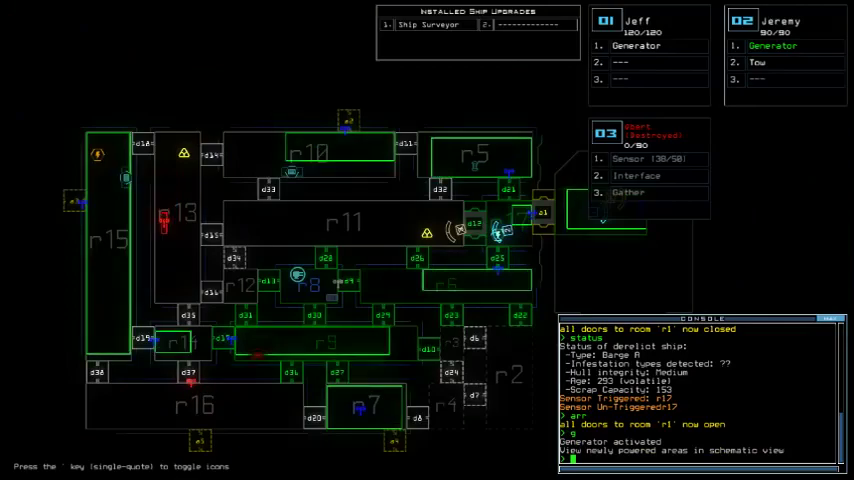
Step: Open door d25, then close the doors to room r1 again
key(Return)
key(Tab)
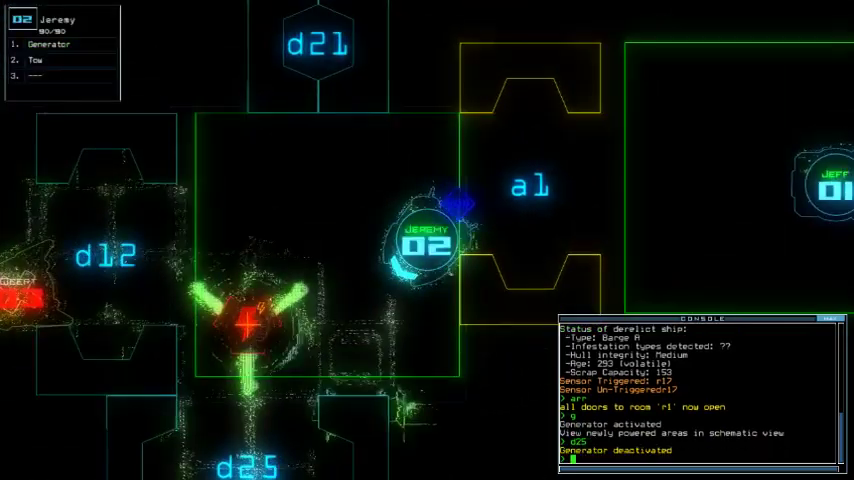
text(ra)
key(Return)
key(Tab)
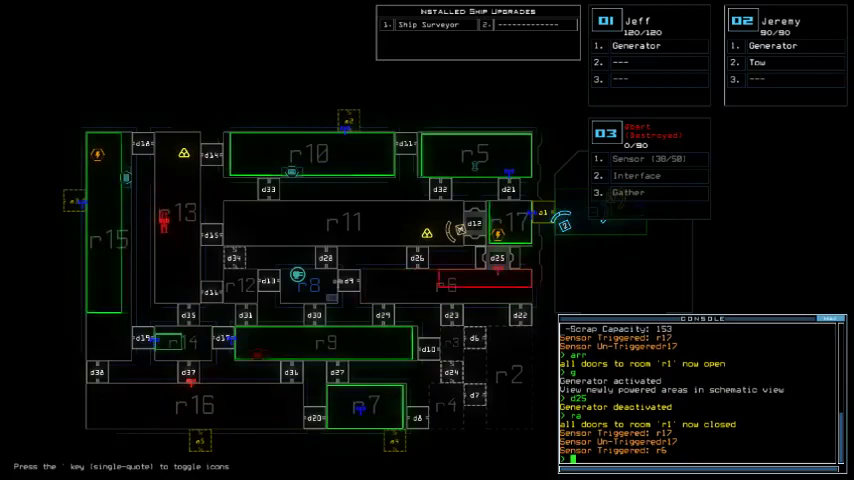
key(Tab)
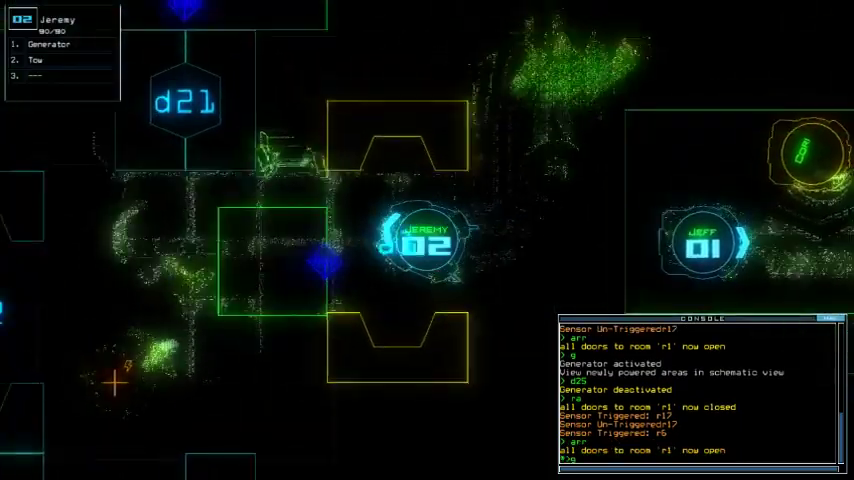
text(gloc)
Step: Run the generator and door-closing commands, then open and cancel the module swap window
key(Return)
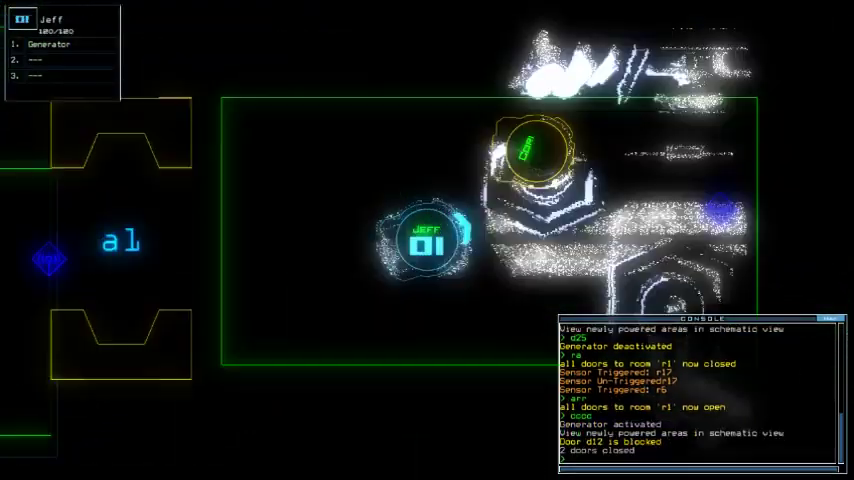
key(Tab)
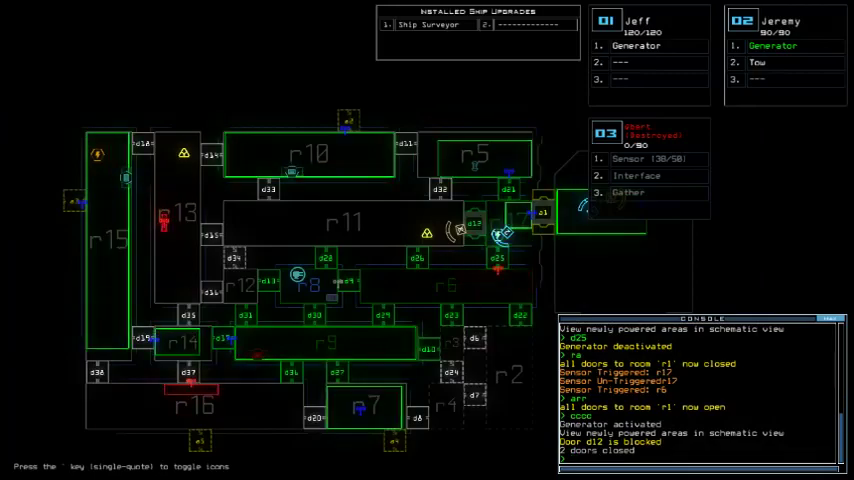
key(Tab)
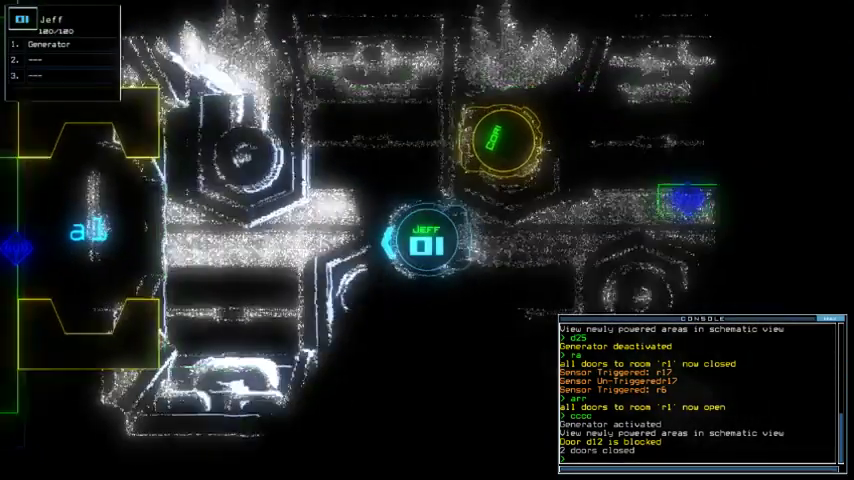
text(swap)
key(Return)
key(Escape)
Step: Drive drone 01 left through the corridor toward drone 02
key(Tab)
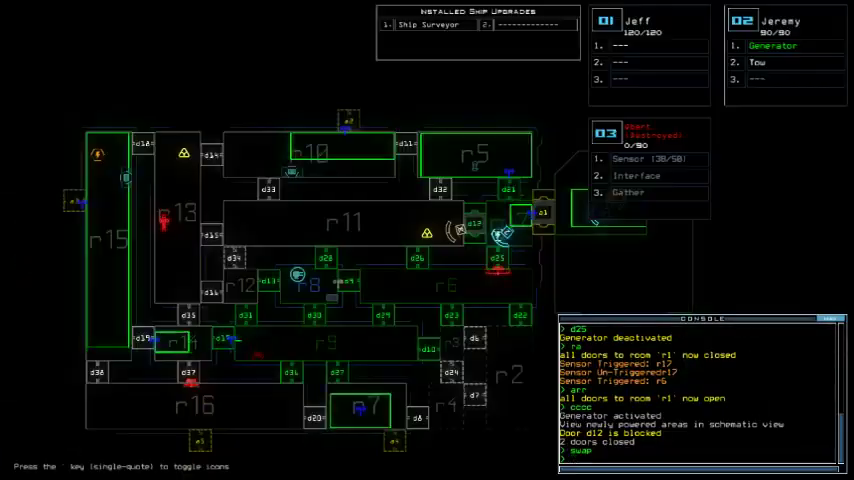
key(Tab)
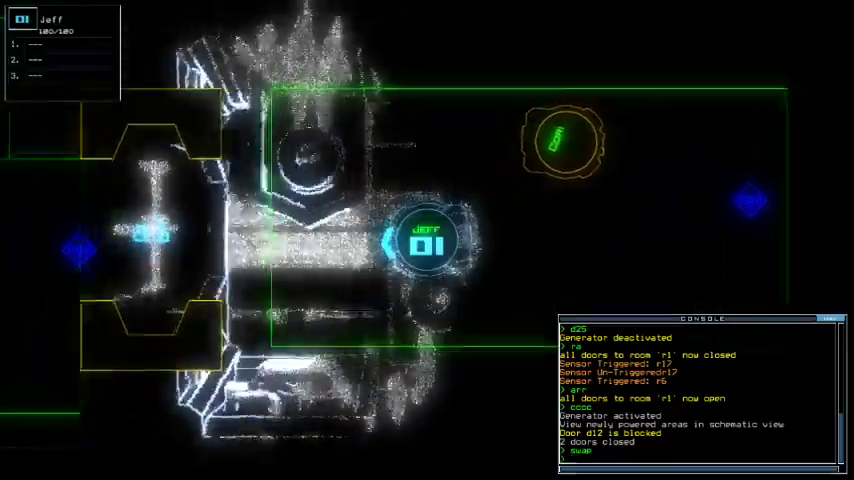
key(Left)
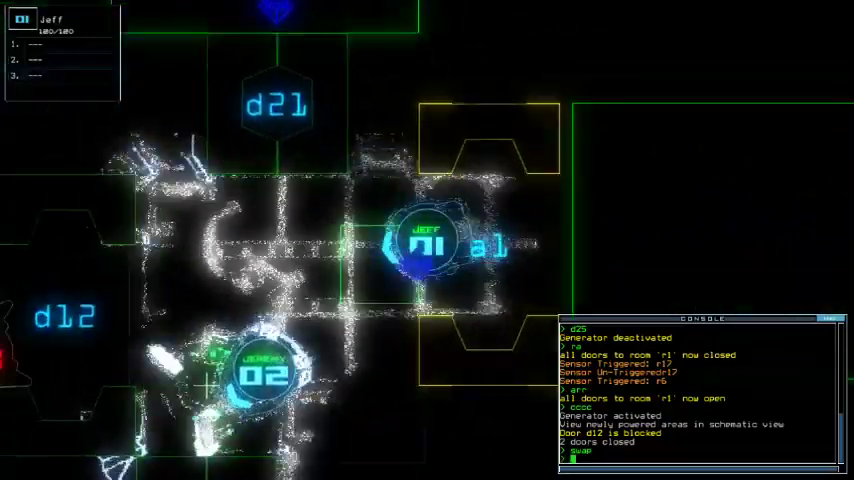
key(Left)
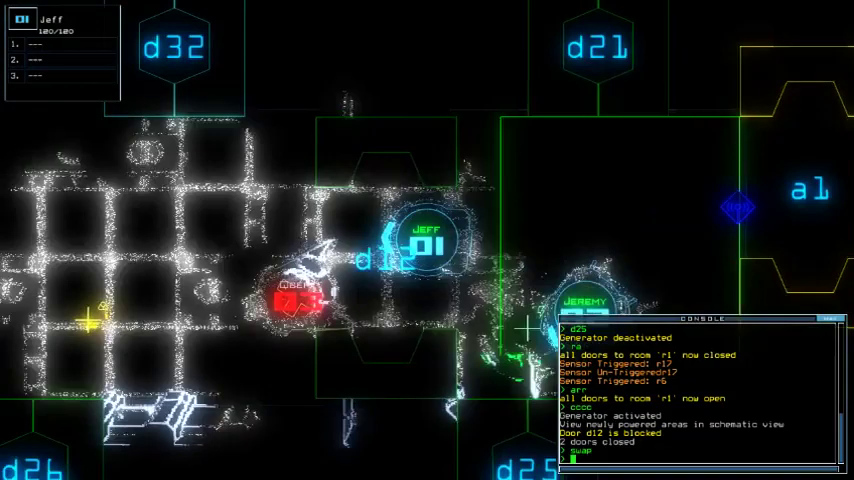
text(swap)
Step: Move the Sensor, Interface and Gather modules onto drone 01
key(Return)
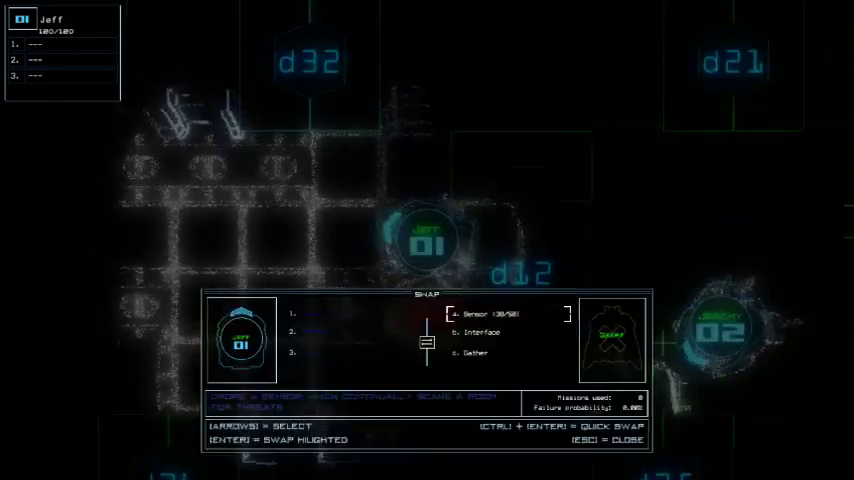
key(Return)
key(Escape)
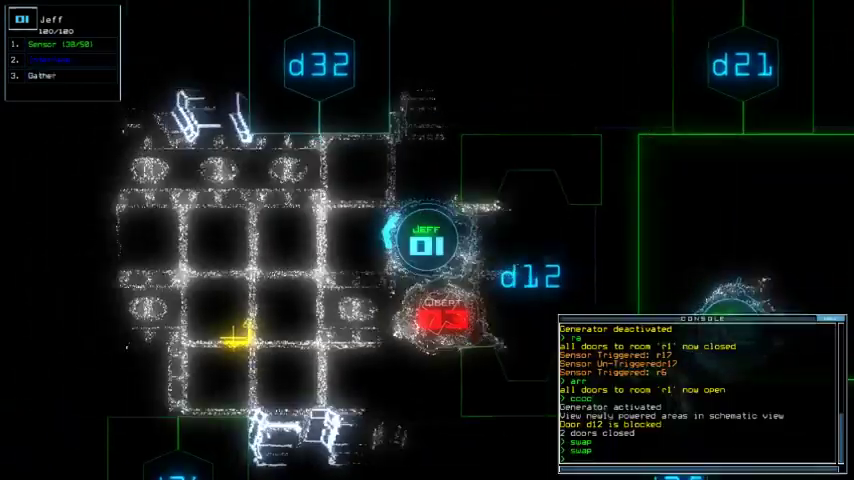
text(g)
Step: Gather scrap twice with drone 01 while steering it, then send drone 02 to r1
key(Return)
key(Left)
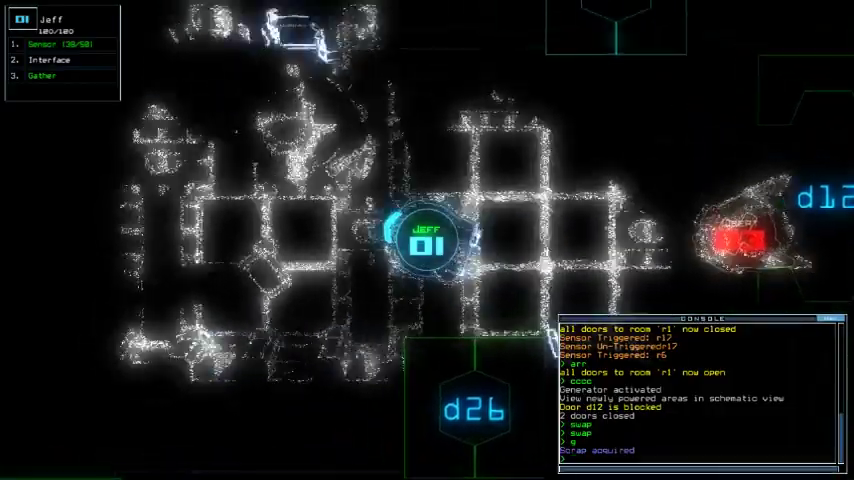
key(Left)
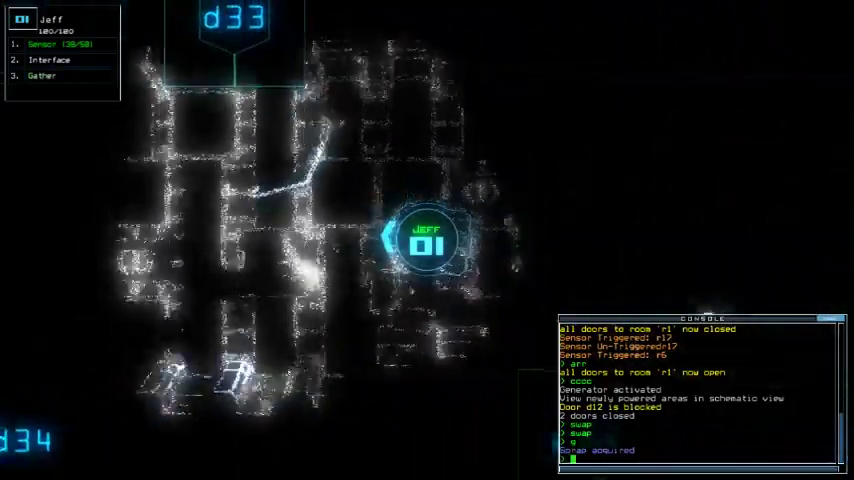
text(g)
key(Return)
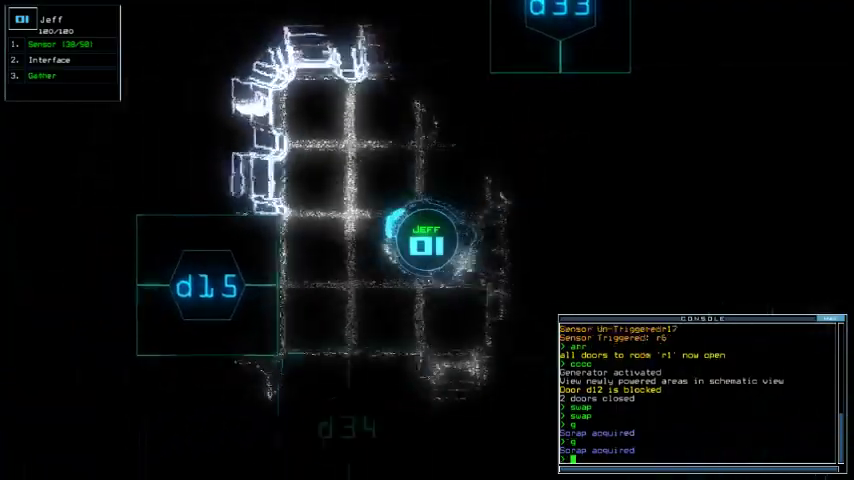
key(Up)
key(Right)
key(Right)
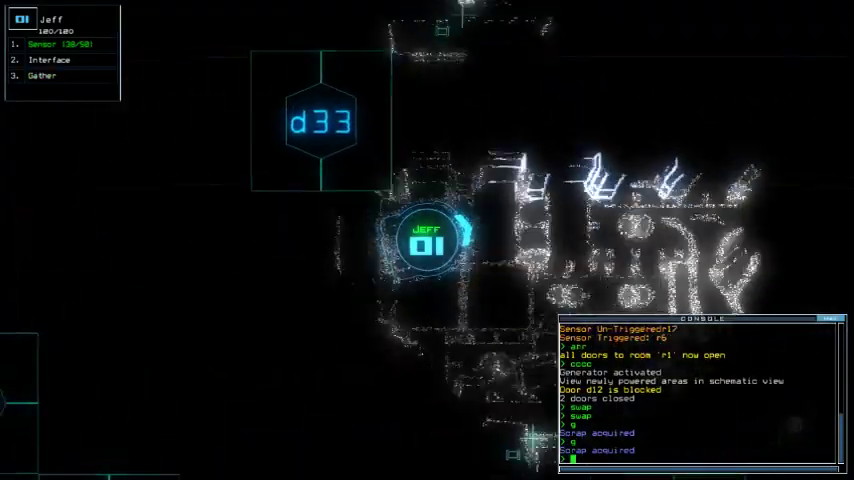
text(back 2)
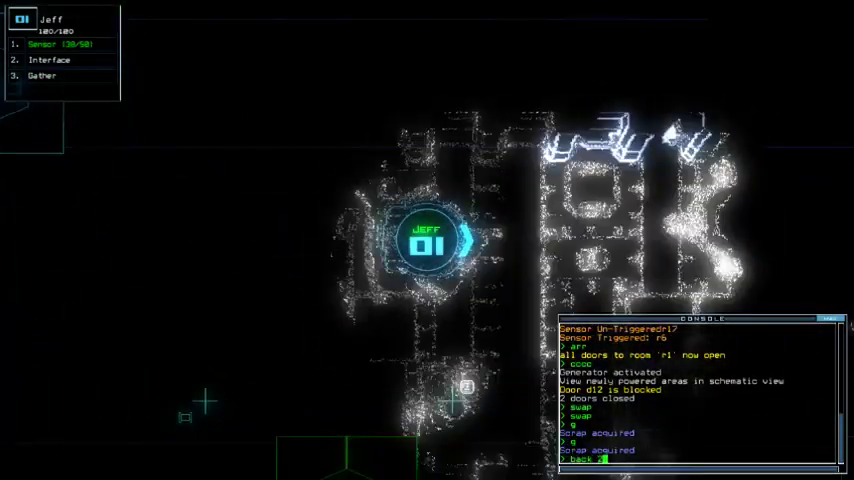
key(Return)
Step: Check the derelict's status and drive drone 02 left through airlock a1
key(Right)
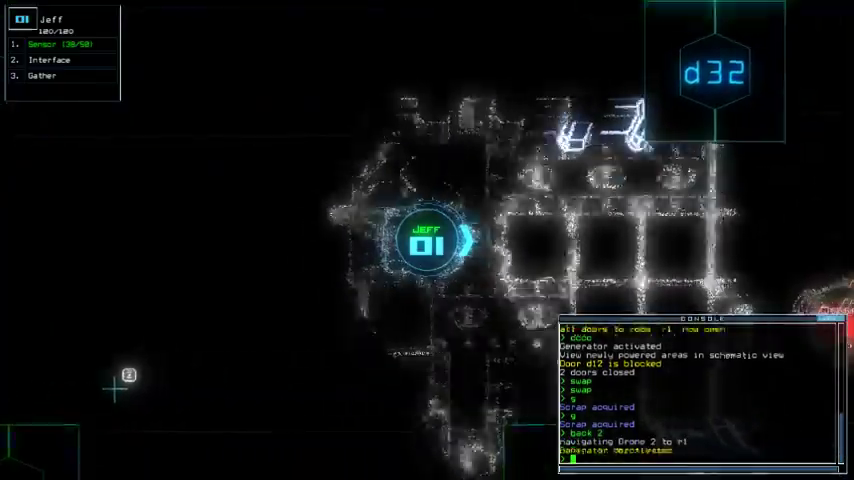
key(Tab)
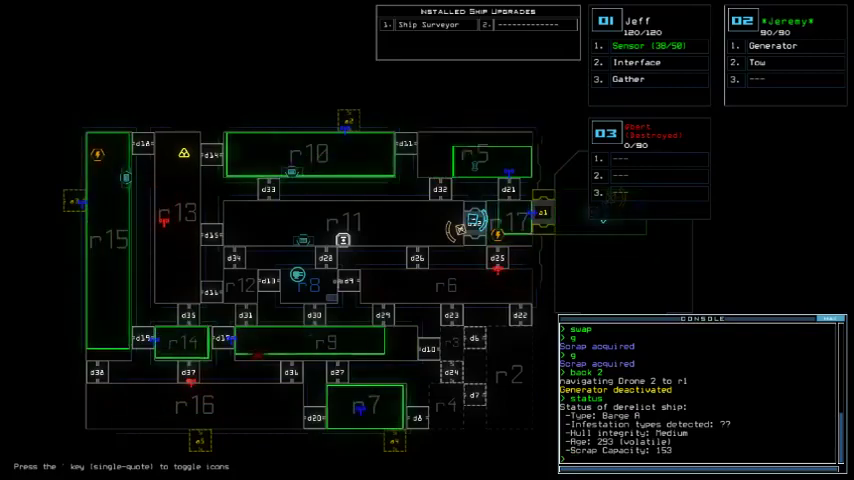
key(Tab)
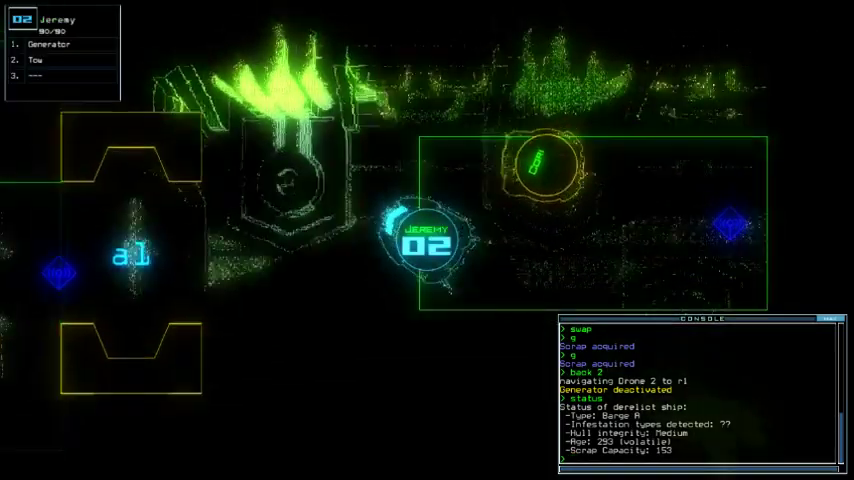
key(Left)
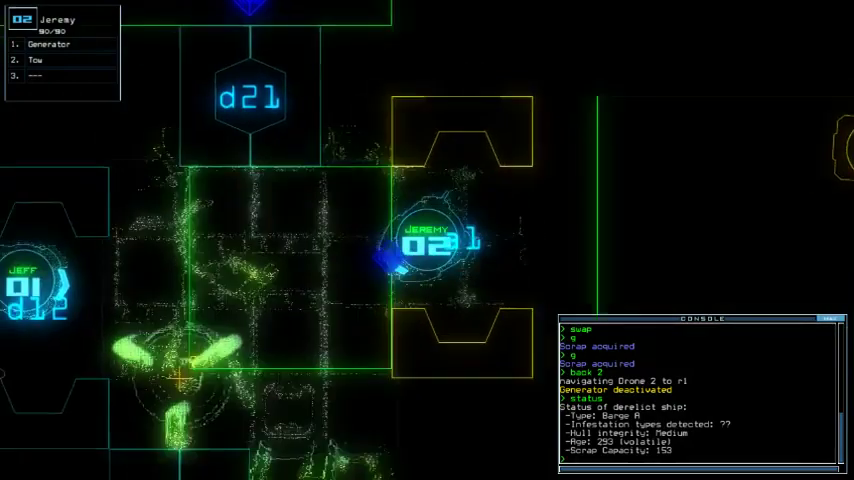
Step: Reactivate the generator and open door d29
key(Tab)
text(g)
key(Return)
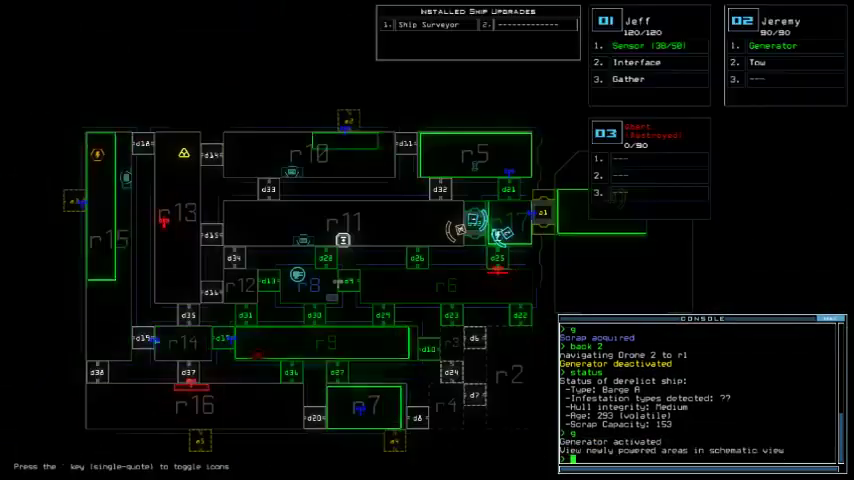
text(d29)
key(Return)
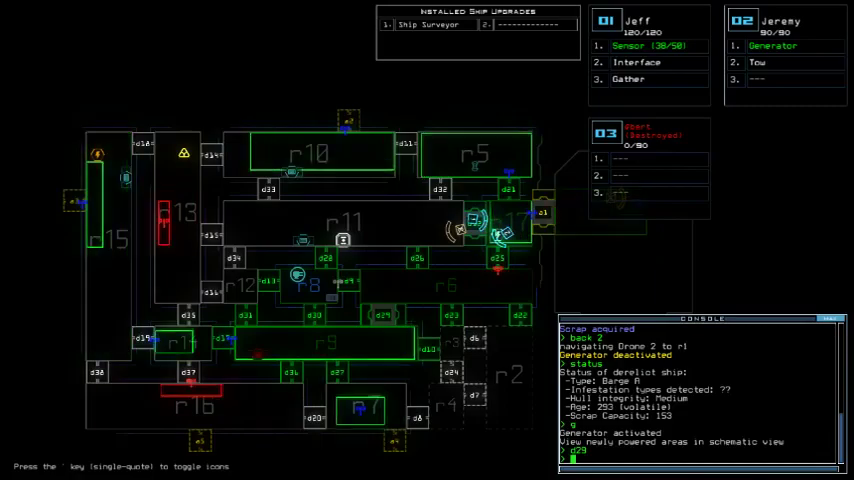
text(ss)
Step: Have drone 01 drop a sensor, open doors d29 and d25, and close nearby doors
key(Return)
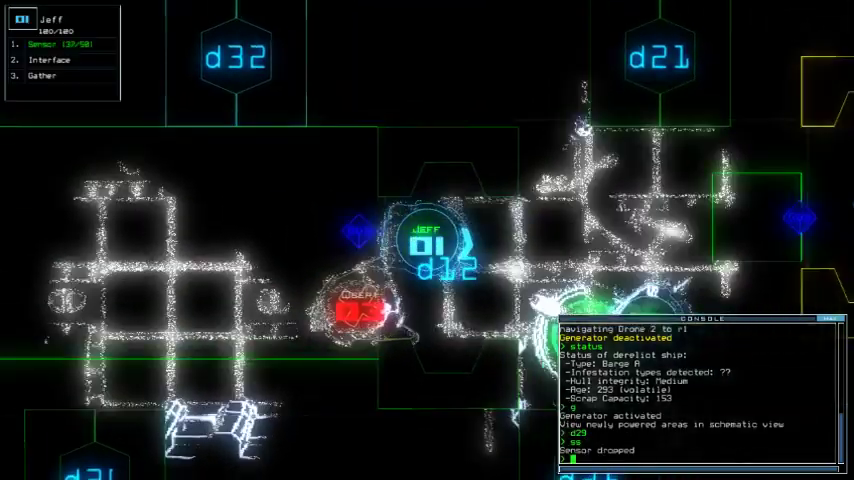
text(d29)
key(Return)
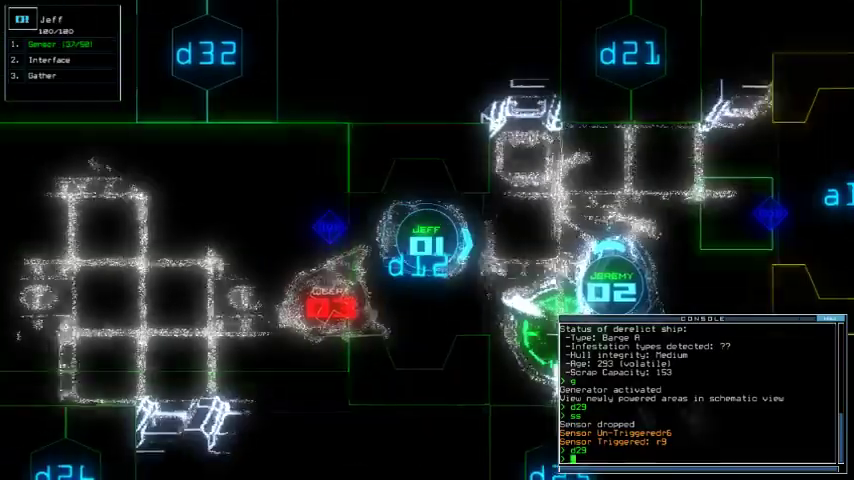
text(d25)
key(Return)
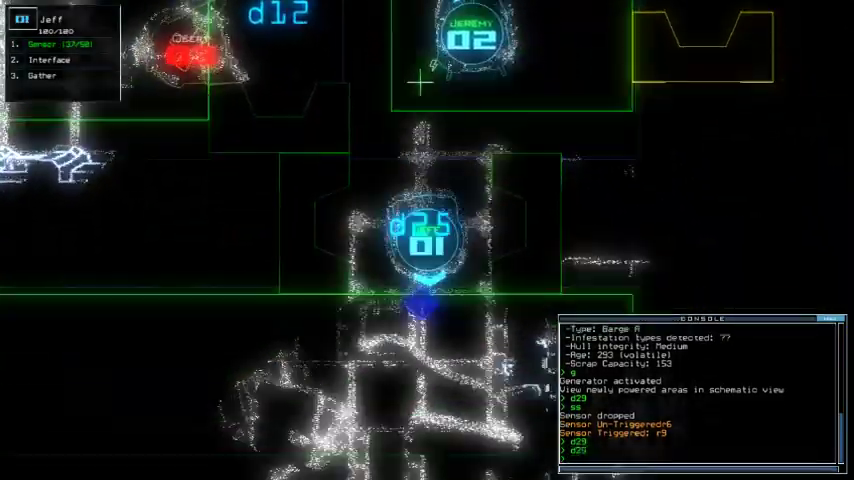
text(cccc)
key(Return)
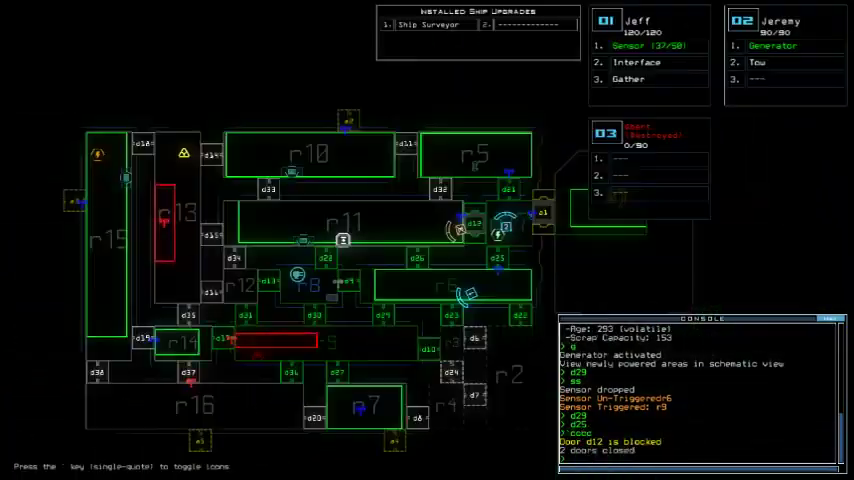
text(d23)
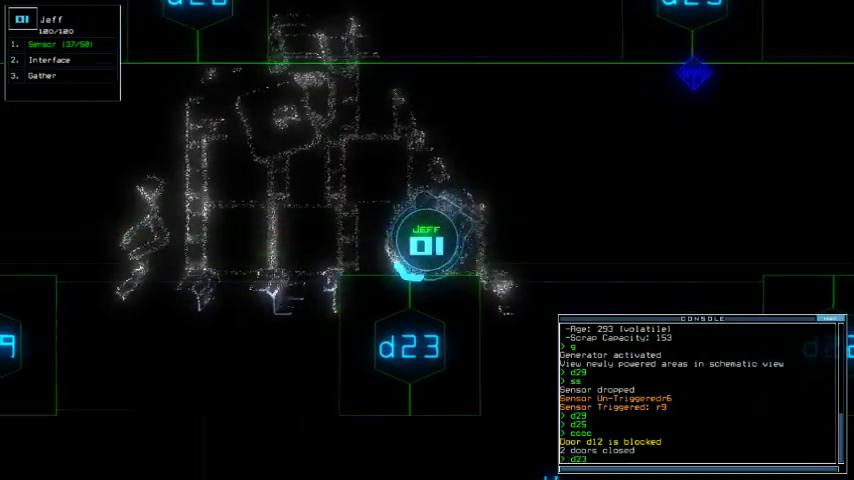
Step: Move drone 01 through d23 to drop another sensor, then open d25 and restart the generator
key(Return)
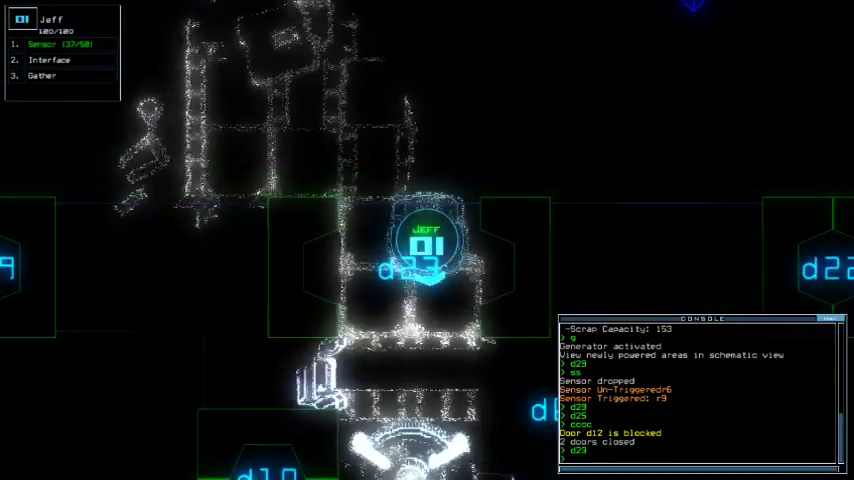
text(sss)
key(BackSpace)
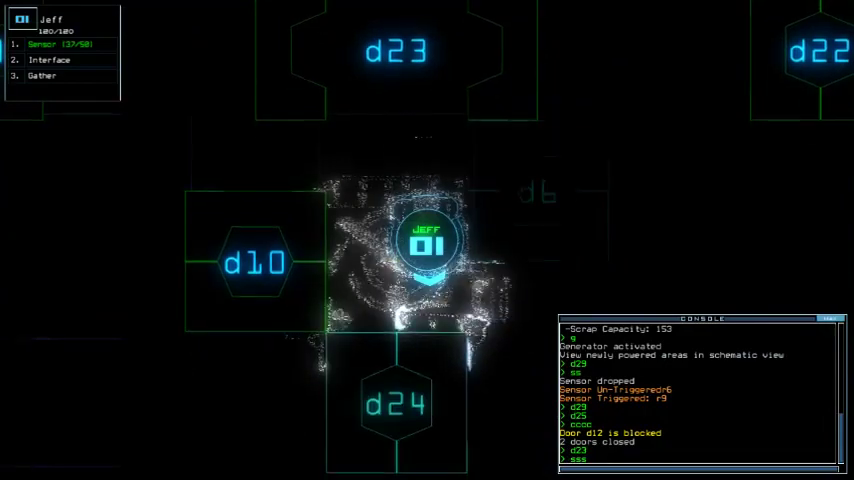
key(Return)
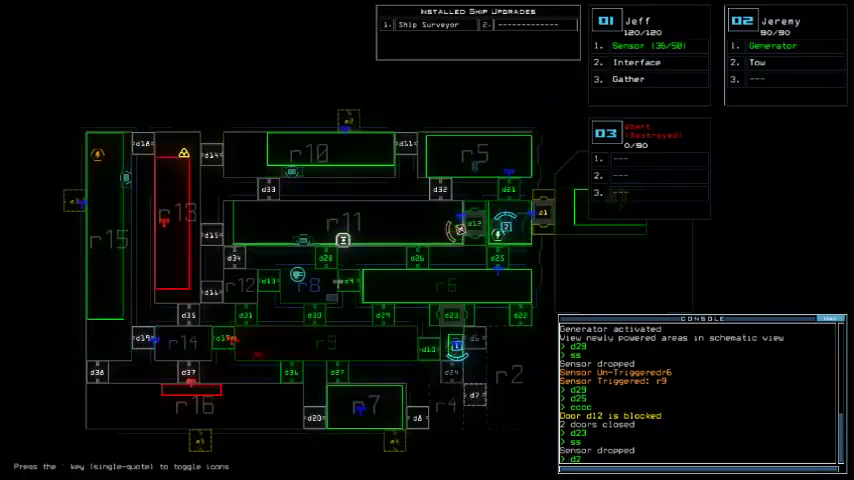
key(Return)
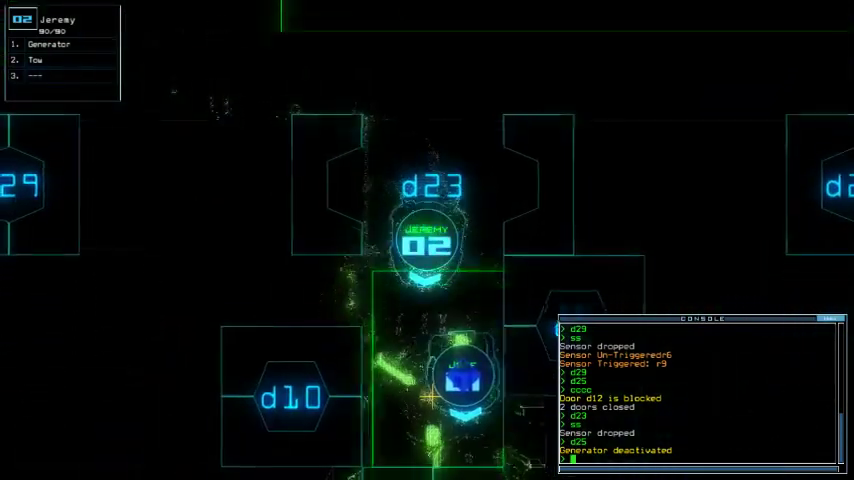
key(Return)
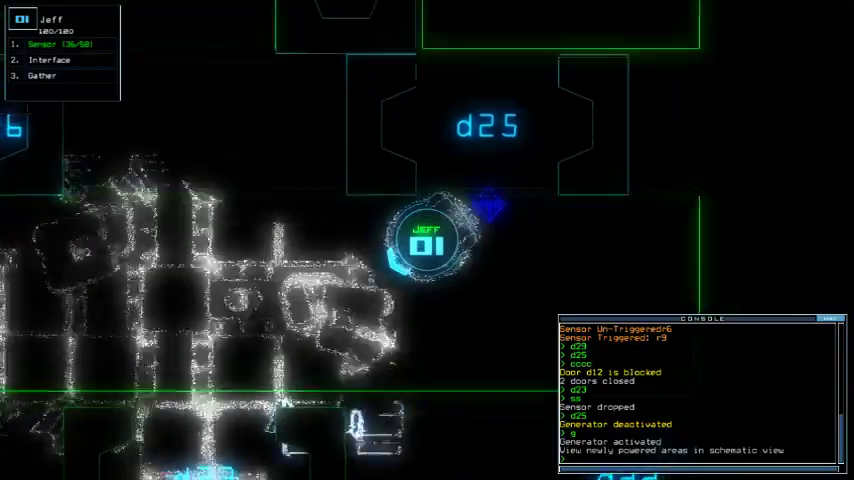
text(dd a)
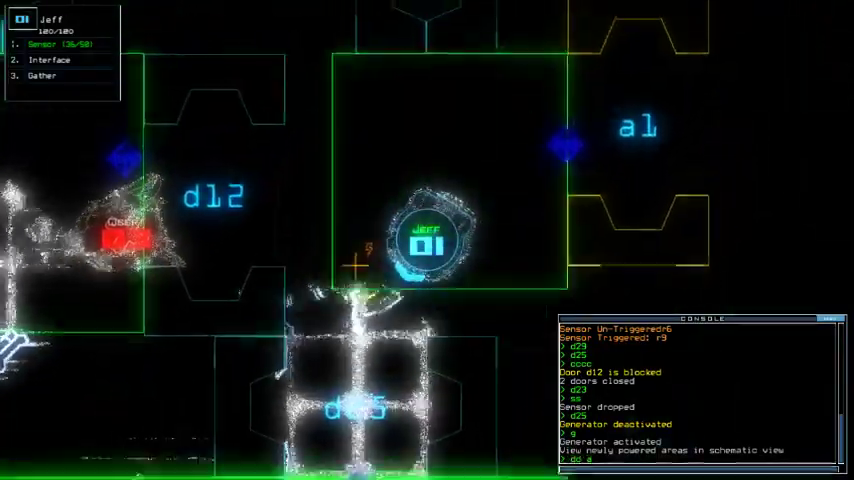
text(1)
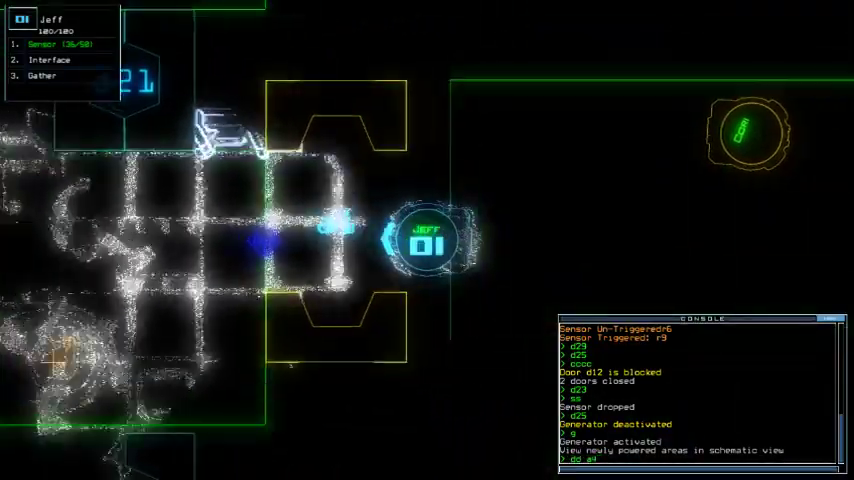
Step: Re-dock at airlock a4 and open door d8 from drone 01's view
key(Return)
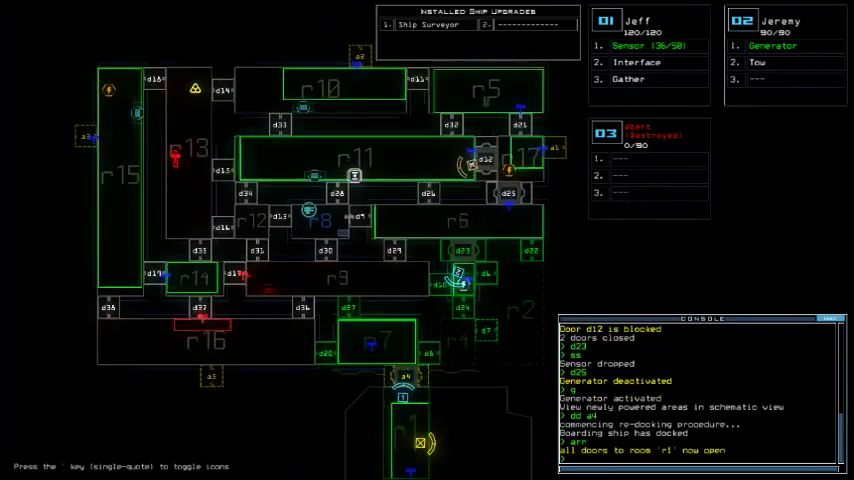
key(Tab)
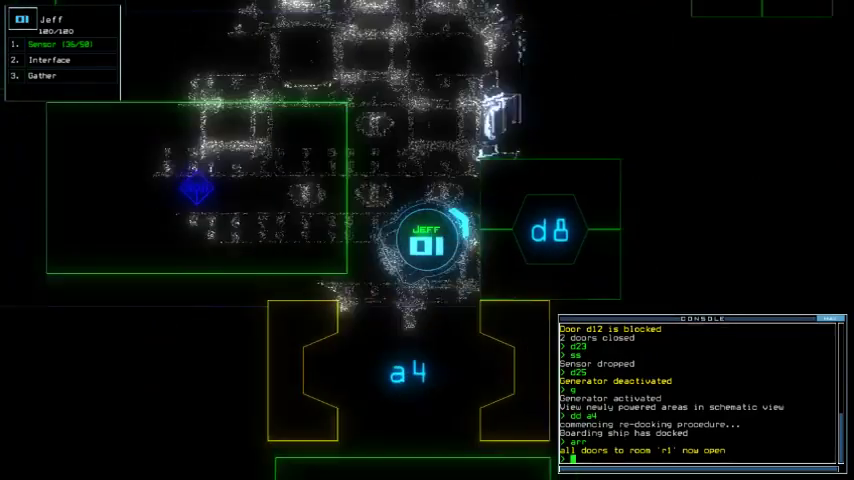
text(d8)
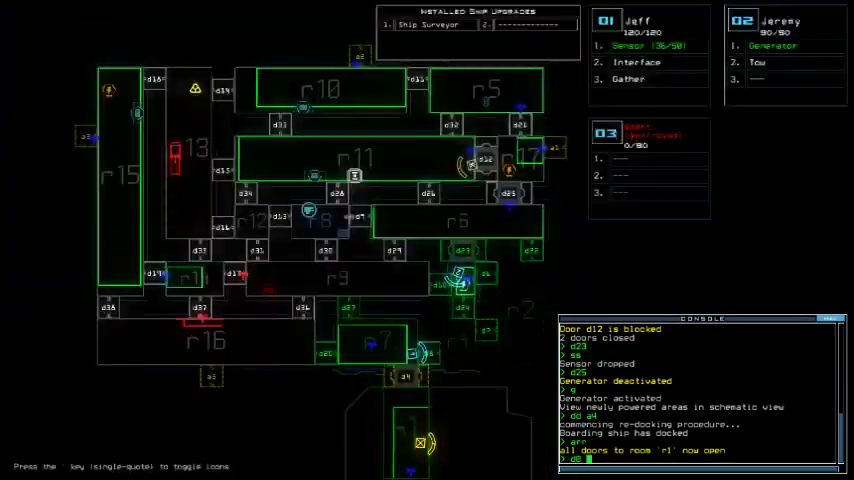
key(Return)
text(cccc)
Step: Close room r1's doors, toggle door d8, and re-dock the ship at airlock a1
key(Return)
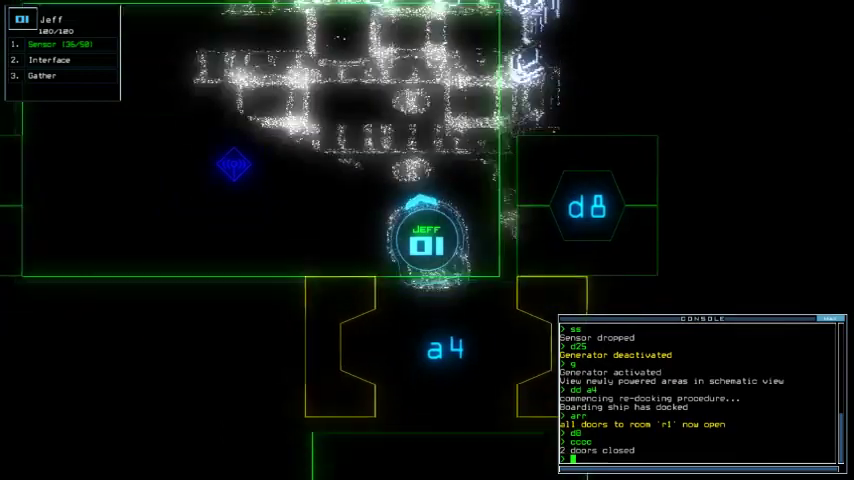
text(ra)
key(Return)
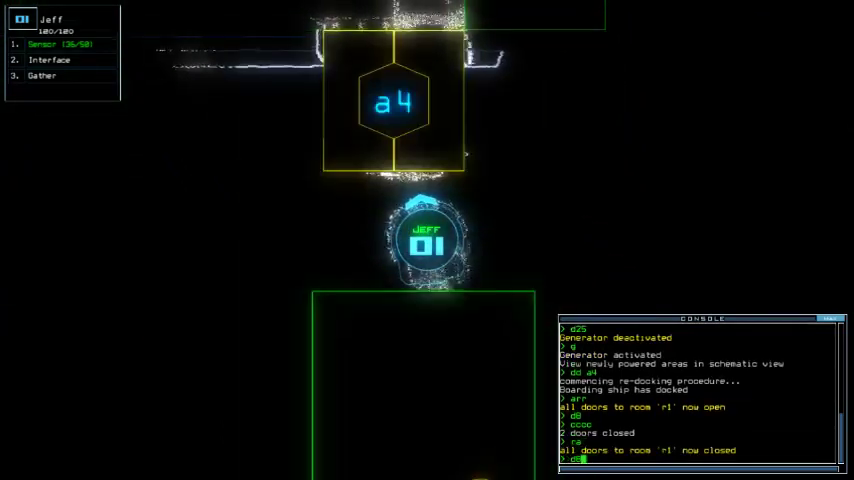
key(Return)
text(a1)
key(Return)
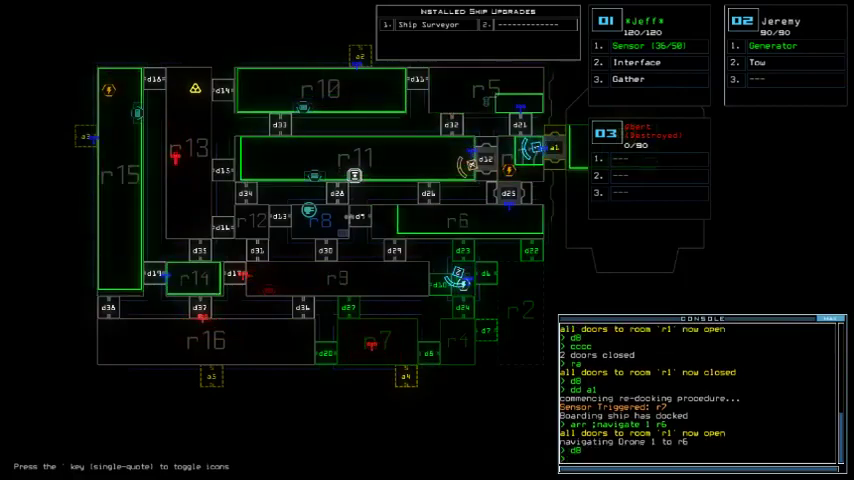
Step: Close room r1's doors and take drone 1 through d23 and d24 to drop a sensor
key(Tab)
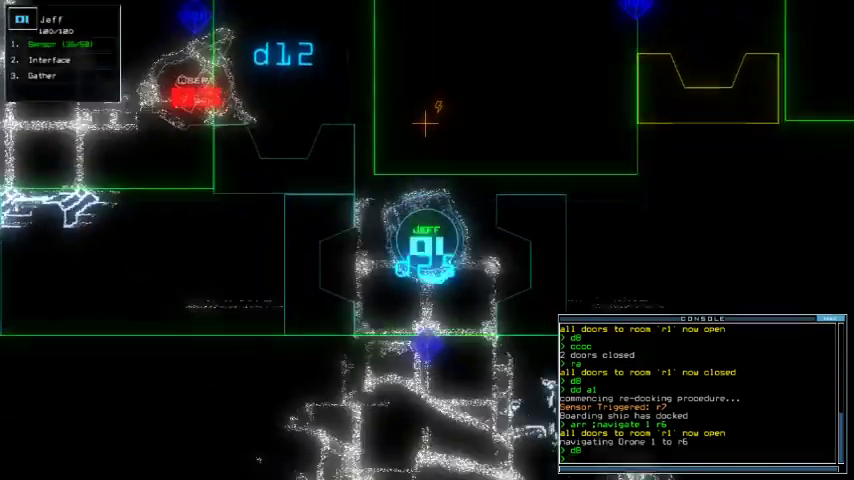
text(ra)
key(Return)
text(d23)
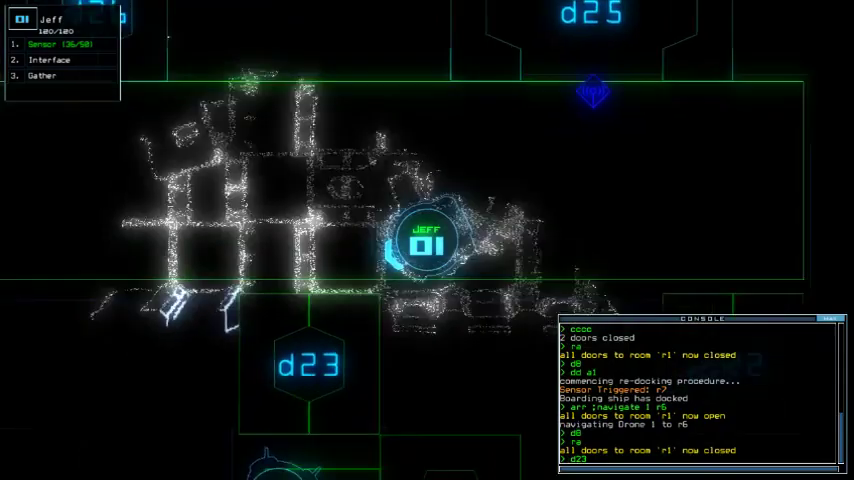
key(Return)
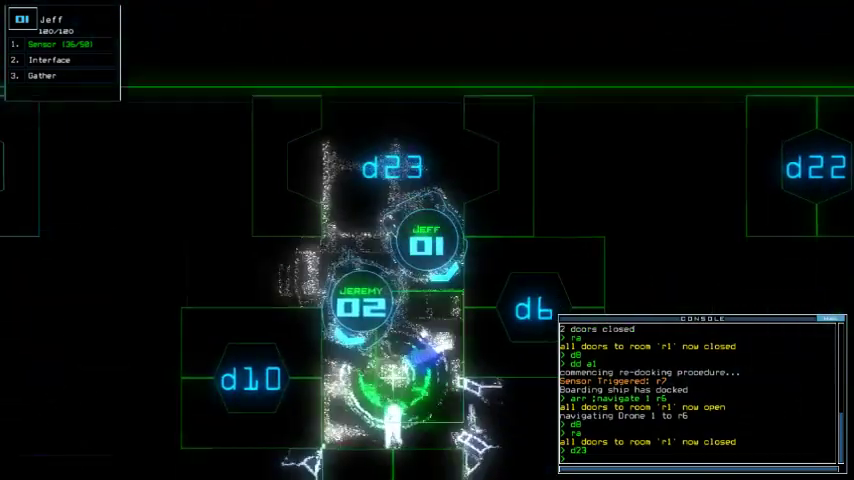
text(d24)
key(Return)
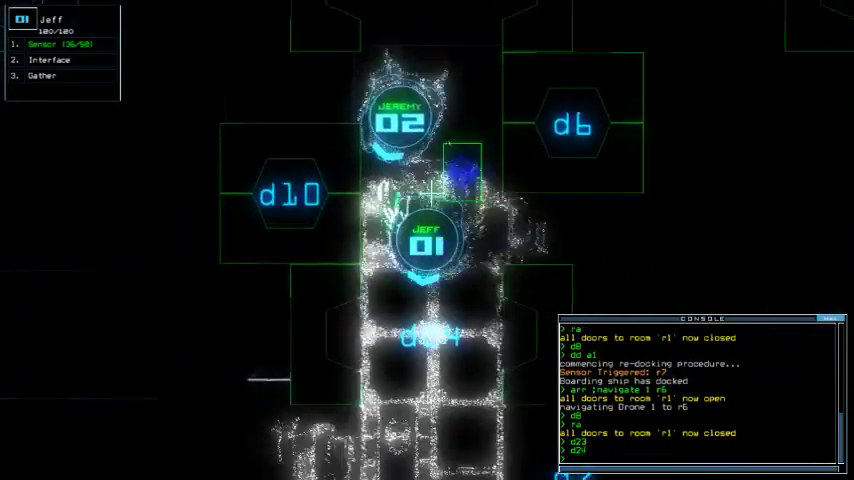
text(ss)
key(Return)
text(s)
Step: Gather the room's scrap, then open door d6 and drop another sensor past it
key(Return)
key(Tab)
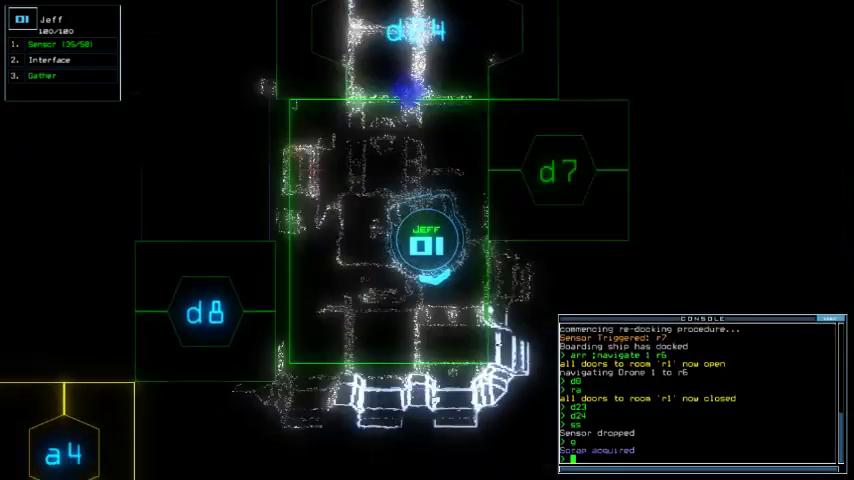
key(Tab)
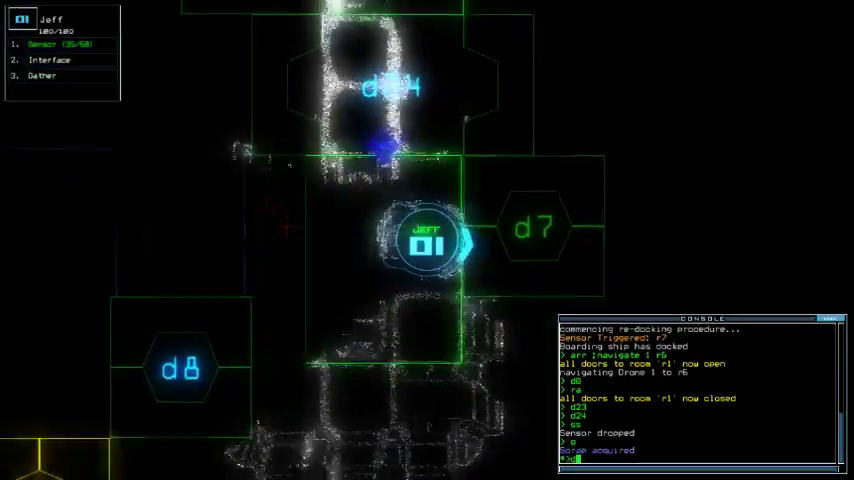
text(d7)
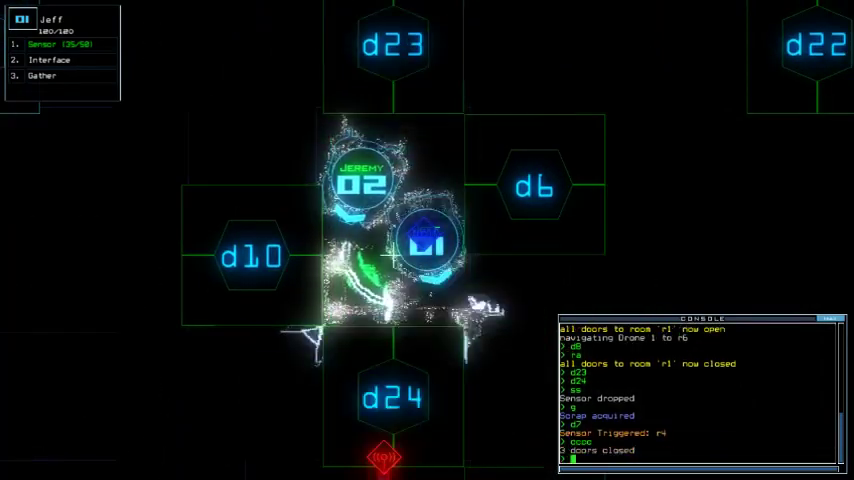
text(6)
key(Return)
text(ss)
key(Return)
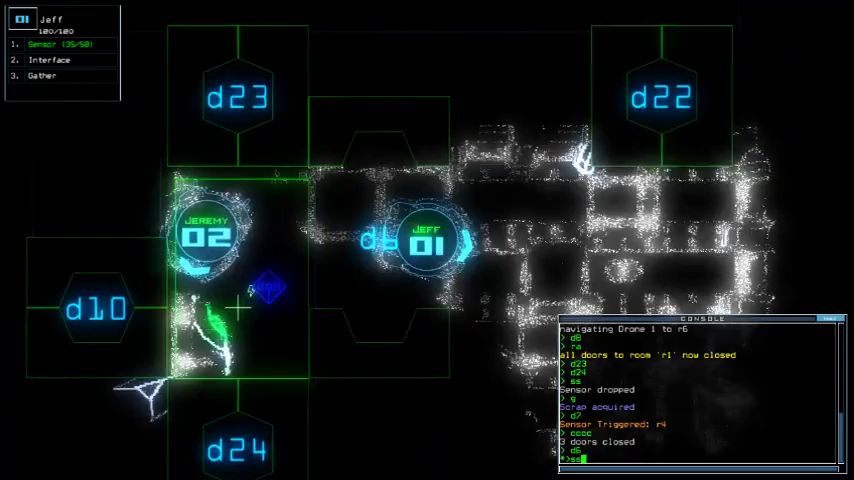
text(exe)
Step: Activate drone 1's ship interface with exe, try shipscan and survey, then disable it
key(Return)
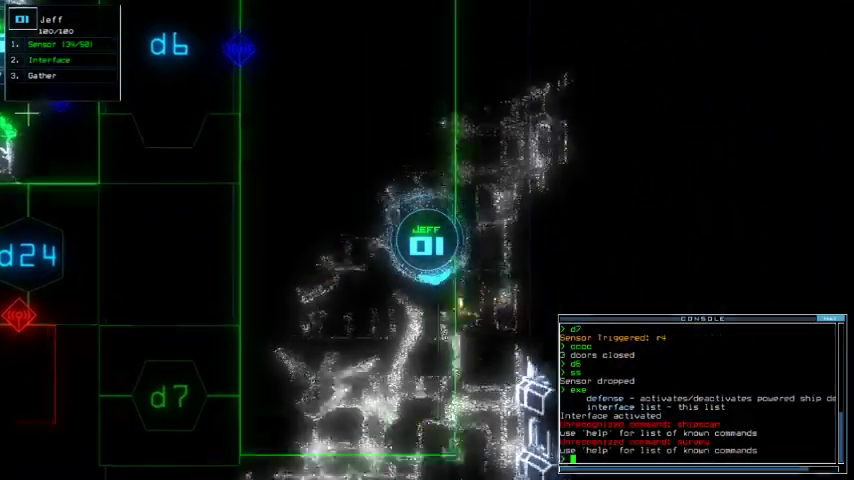
key(Escape)
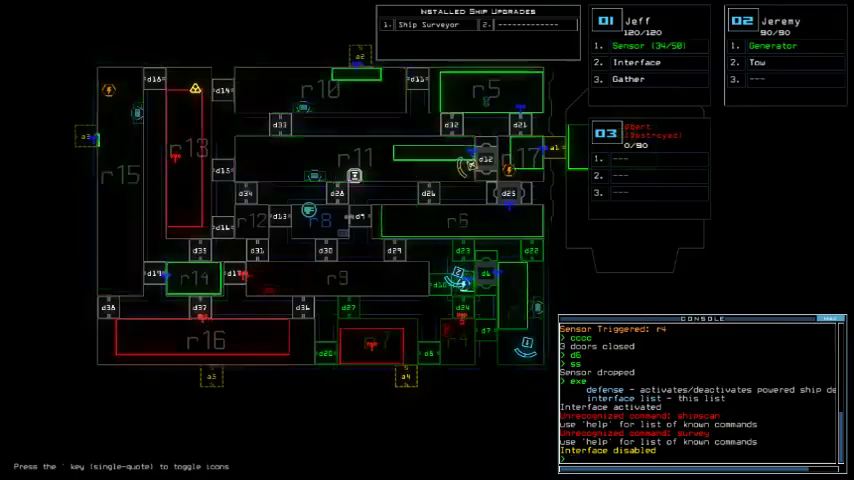
key(1)
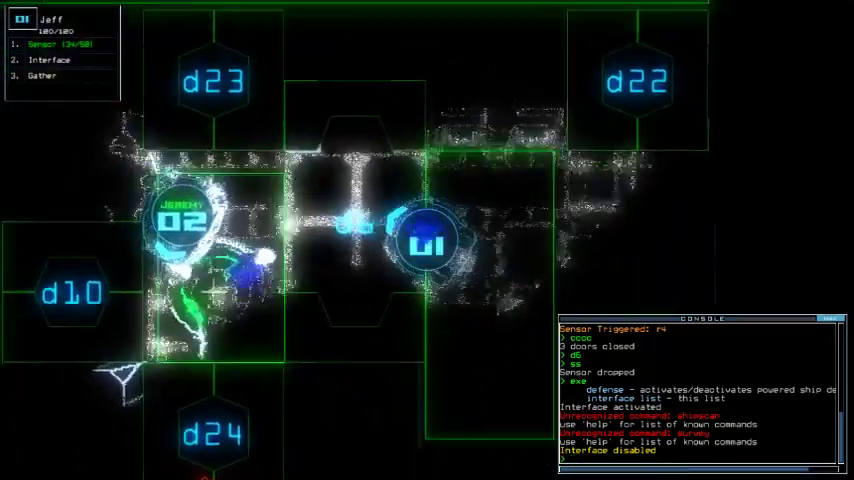
Step: Select drone 2 and switch its generator off
key(Escape)
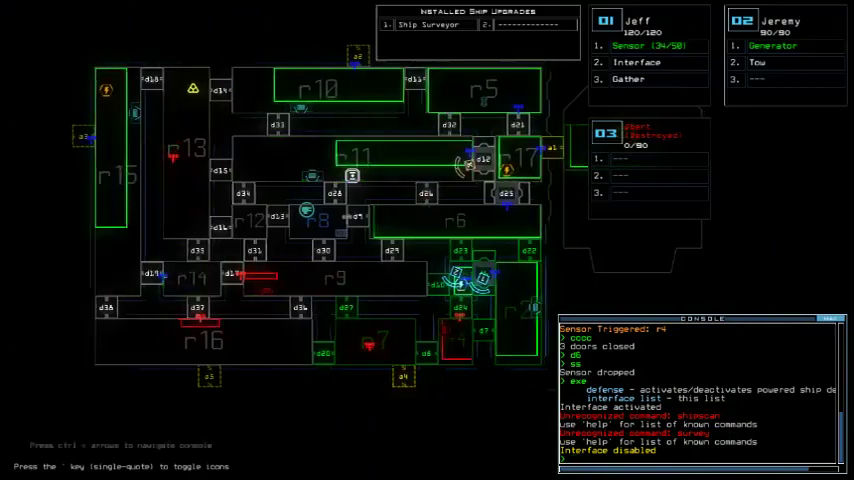
key(2)
key(Escape)
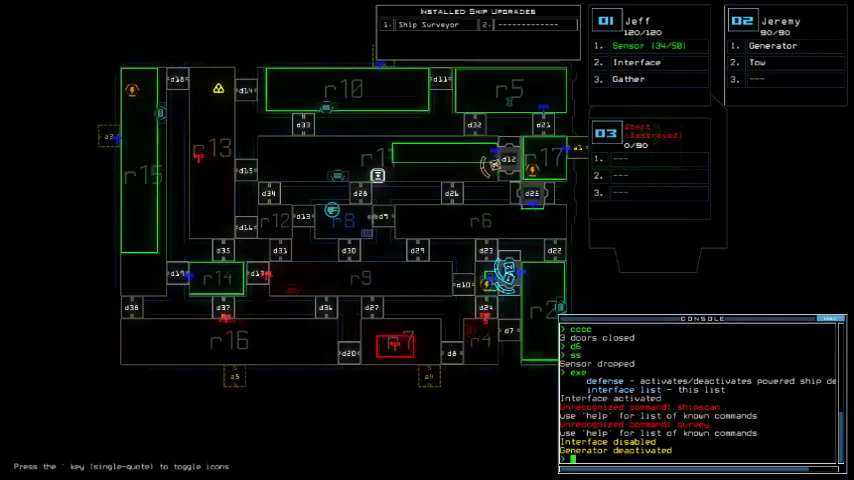
Step: Power drone 2's area with the generator and open door d23 toward r17
key(Tab)
text(g)
key(Return)
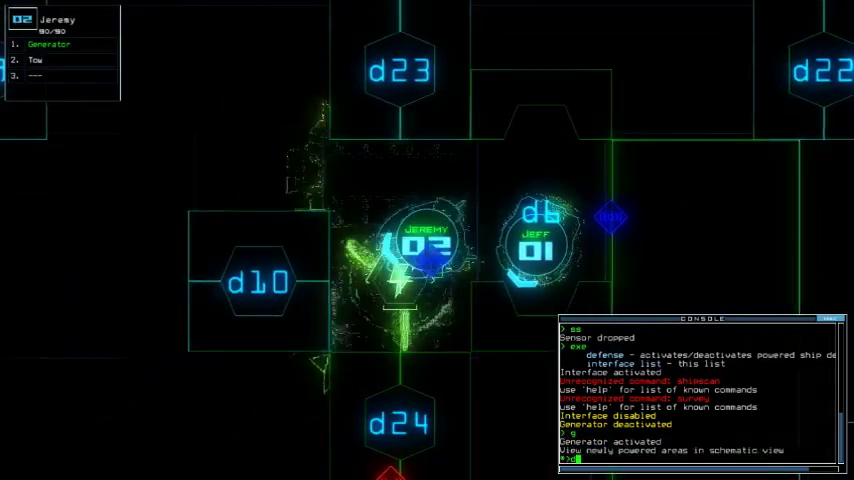
text(d23)
key(Return)
text(navigate 1 )
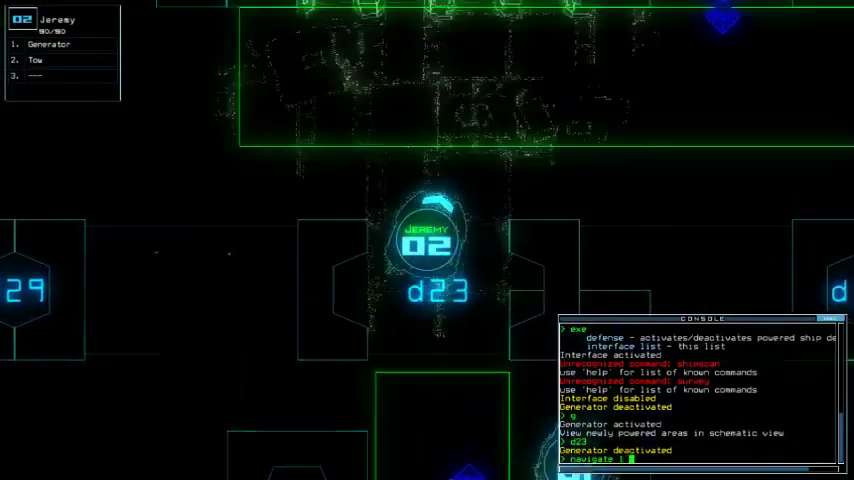
text(r)
Step: Bring drone 1 alongside drone 2, restart the generator, and close three doors
key(BackSpace)
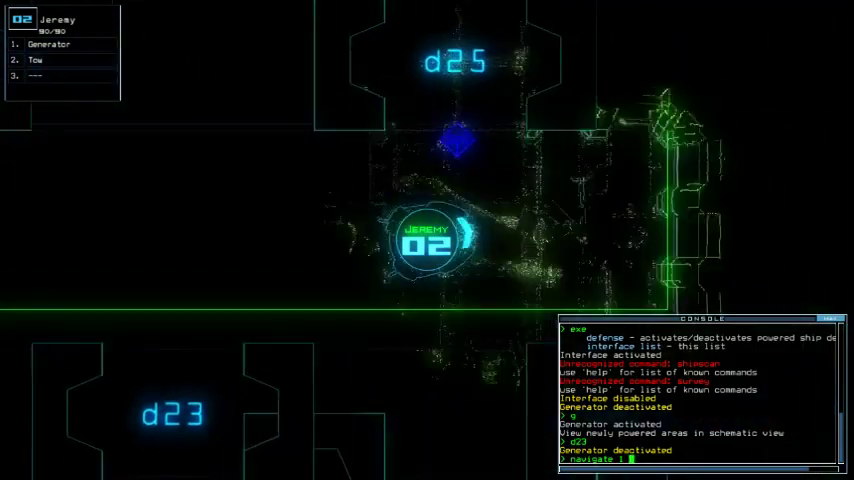
text(2)
key(Return)
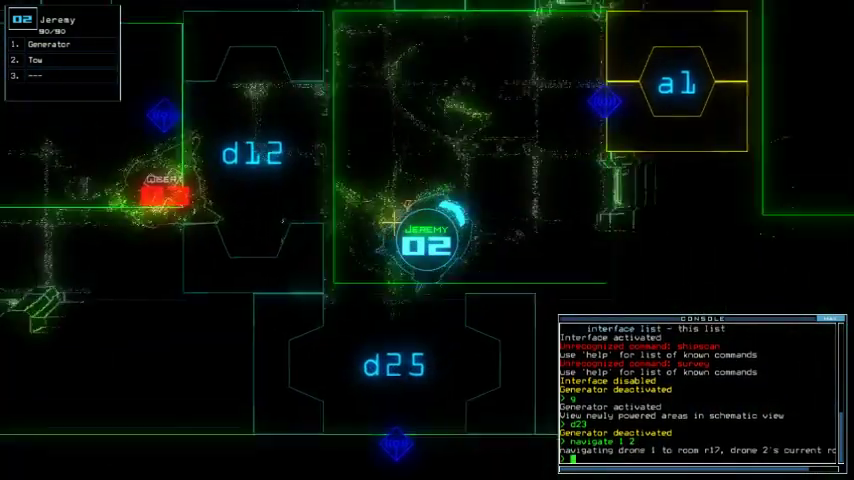
text(g)
key(Return)
key(Tab)
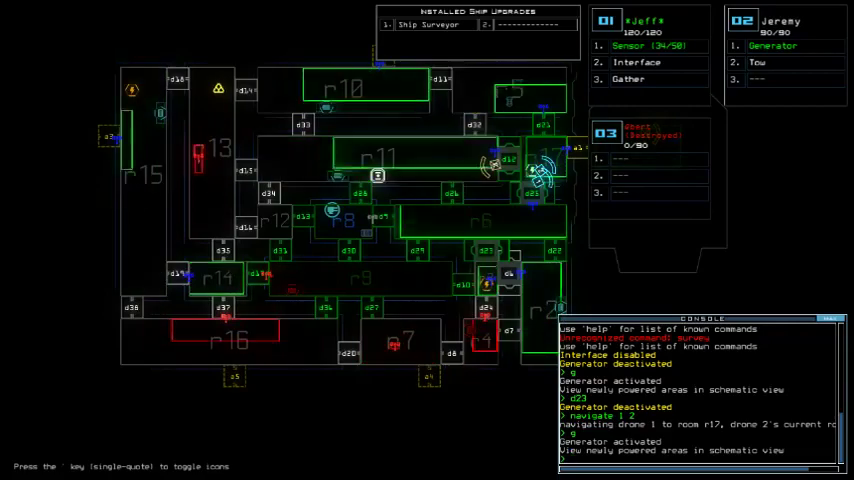
key(Tab)
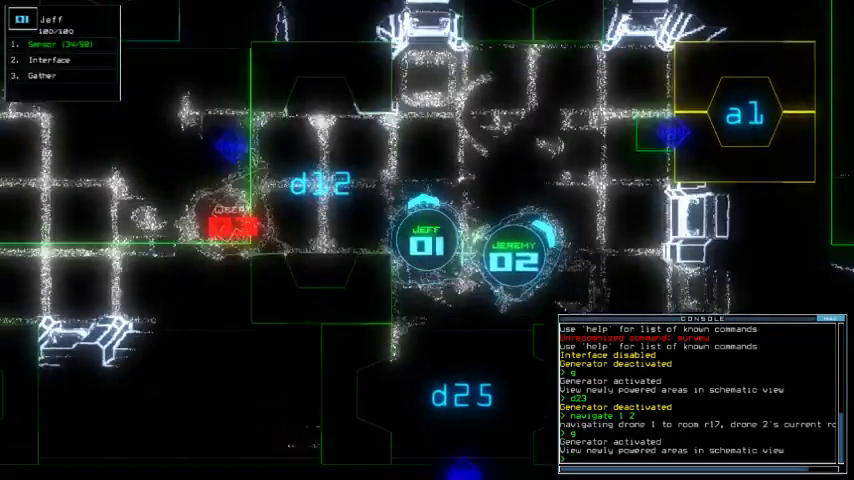
text(cccc)
key(Return)
key(Tab)
key(Tab)
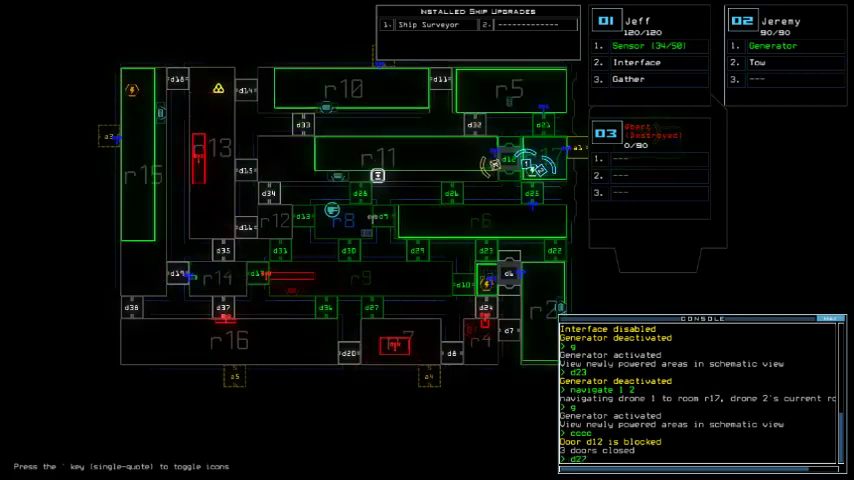
Step: Toggle doors d27 and d30, checking both drones' camera views
key(Return)
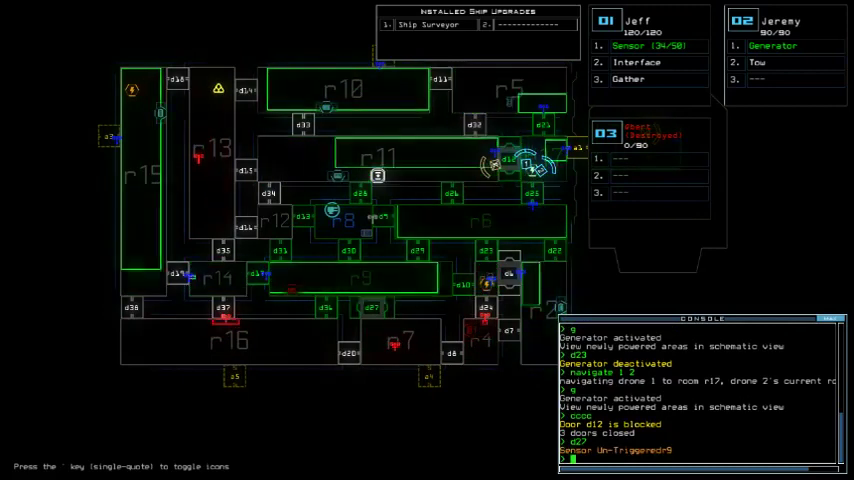
text(d27)
key(Return)
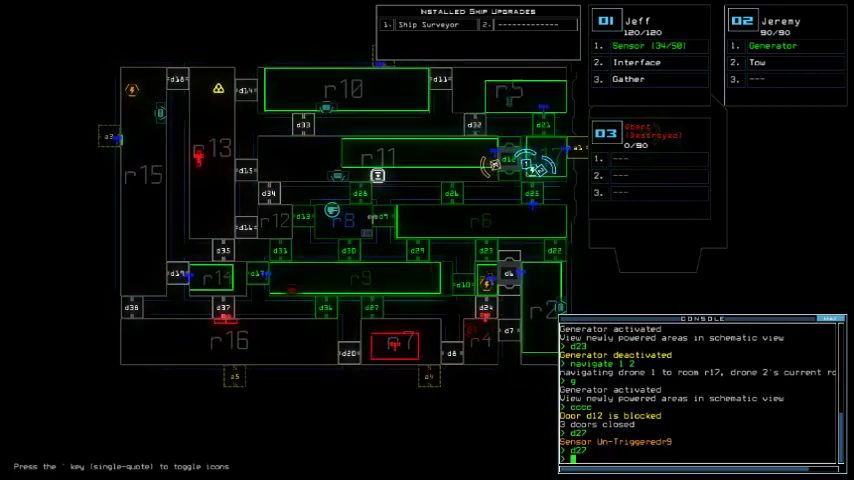
text(d30)
key(Return)
key(2)
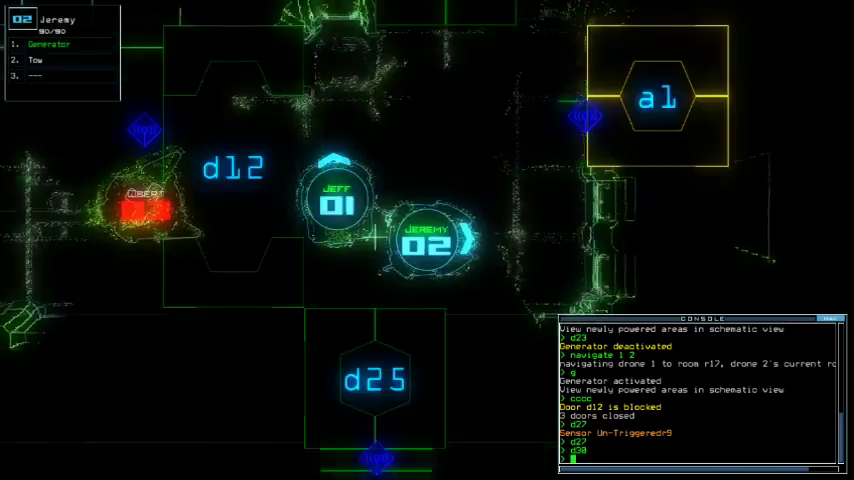
key(Tab)
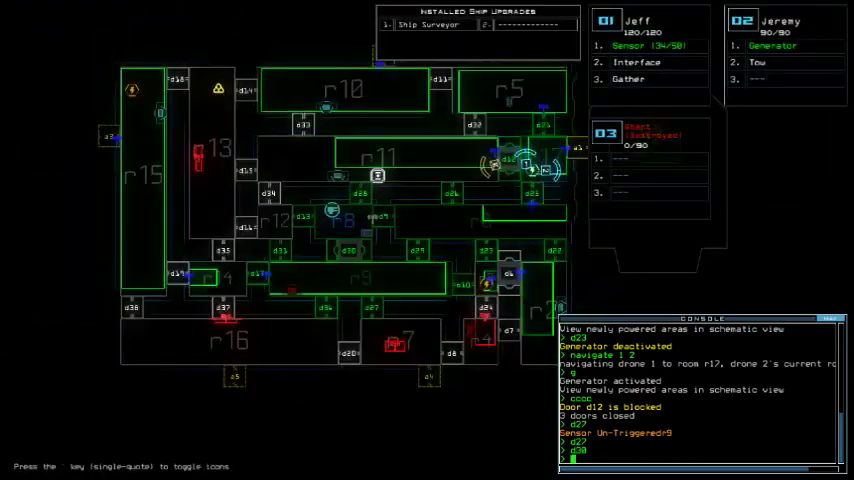
key(1)
key(Tab)
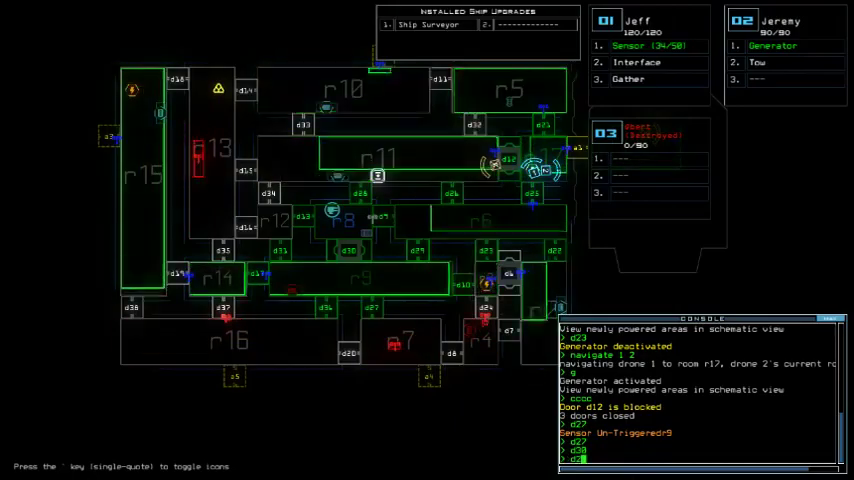
Step: Open door d25 for drone 1, close the surrounding doors, and try door d9
key(Return)
text(5)
key(Return)
key(Tab)
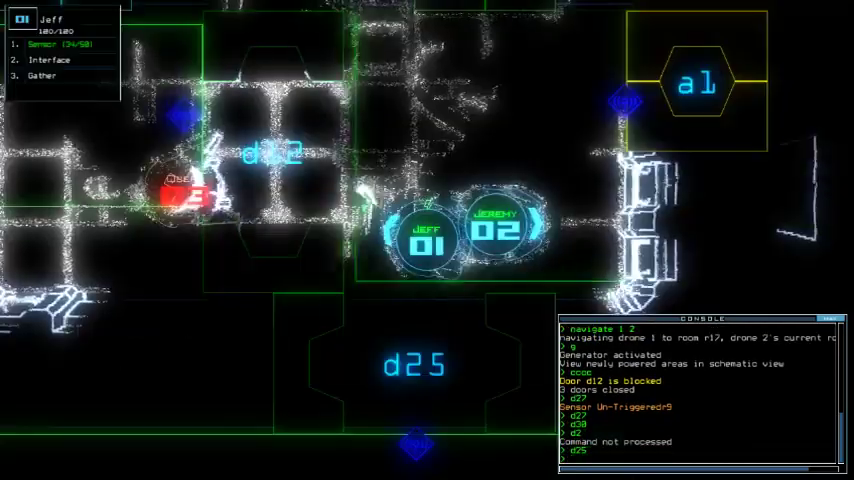
text(d25)
key(Return)
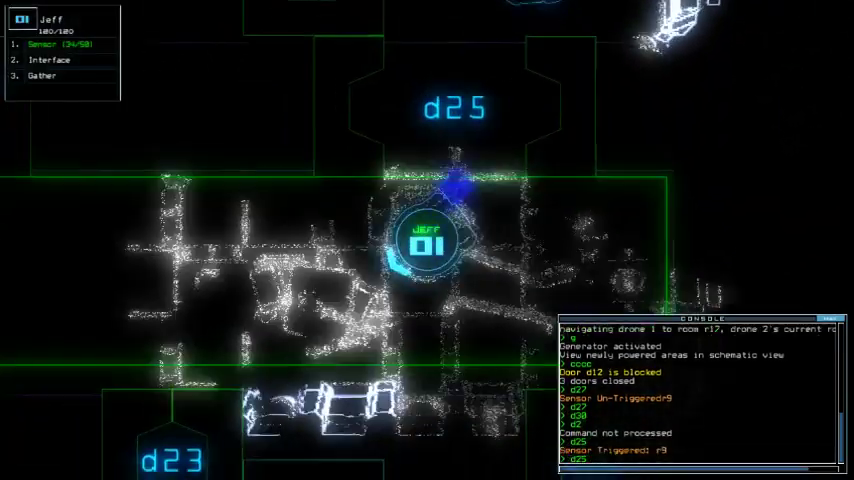
text(cccc)
key(Return)
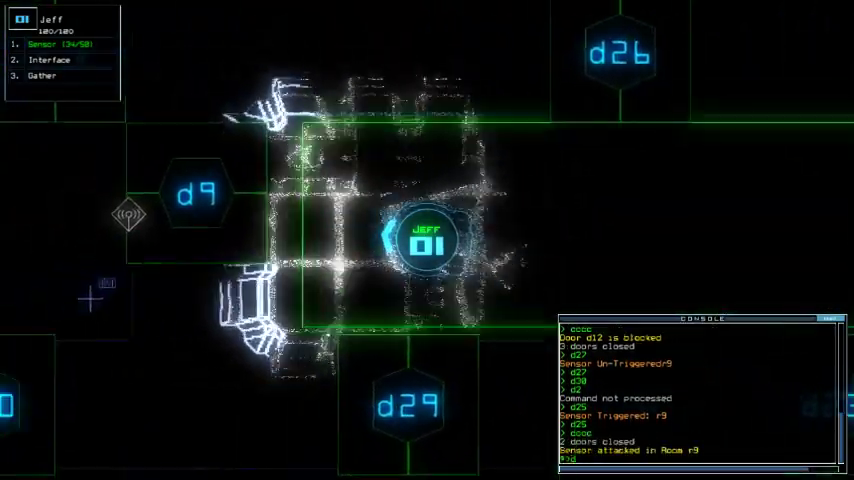
text(d9)
key(Tab)
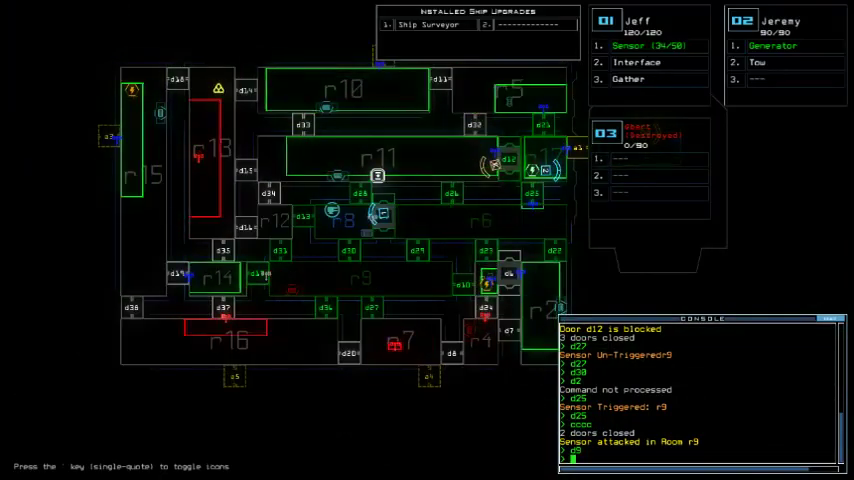
key(Return)
text(cccc)
key(Return)
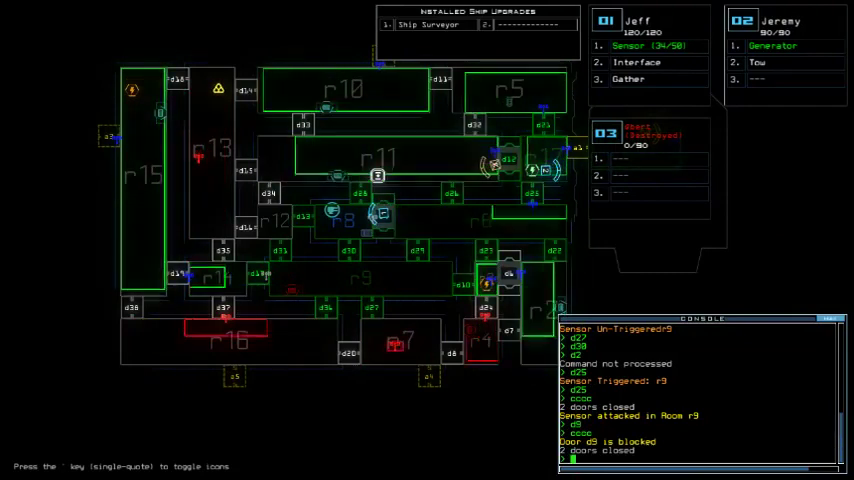
text(d17)
Step: Open door d17 for drone 1 and close the open doors behind it
key(Return)
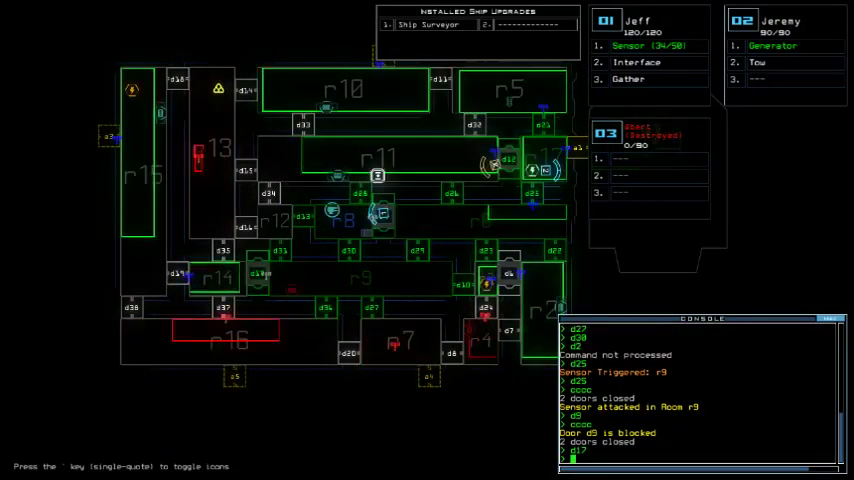
key(Tab)
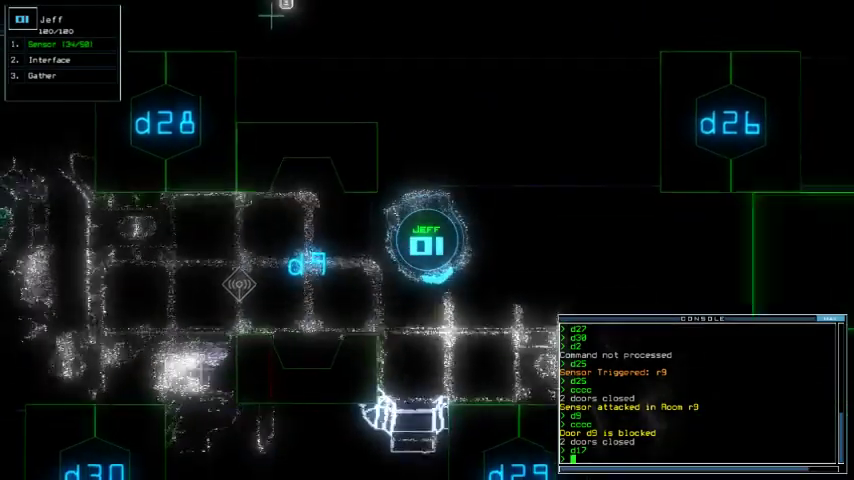
key(Tab)
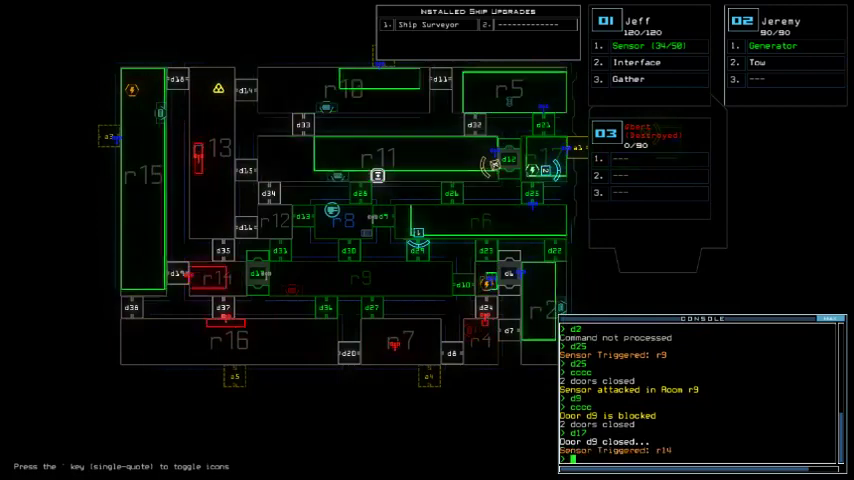
text(cccc)
key(Return)
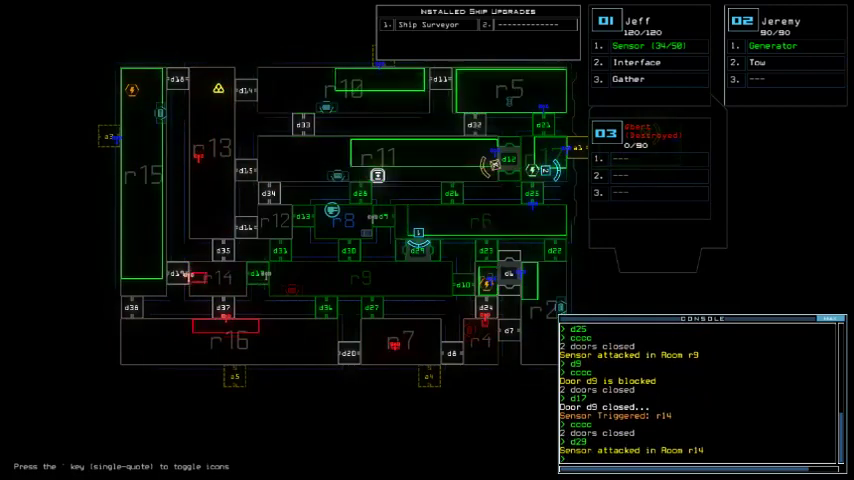
text(1ss)
Step: Drop a sensor from drone 1 and follow it through door d29
key(Return)
key(Down)
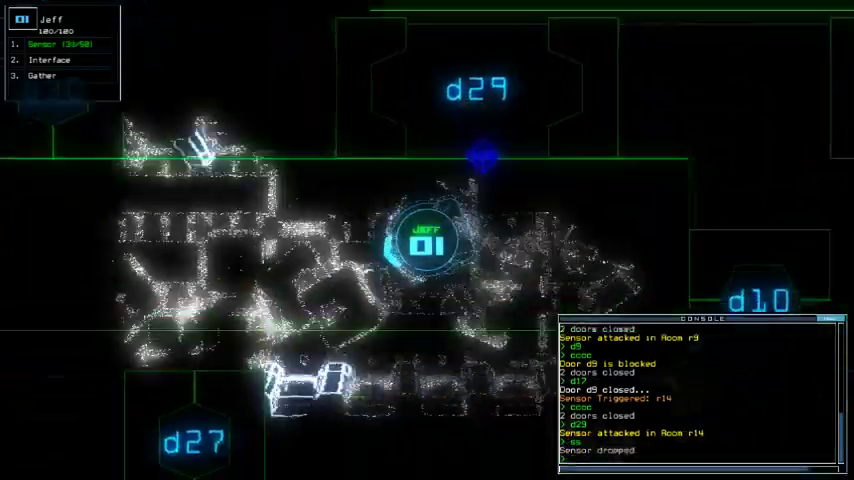
key(Left)
key(Left)
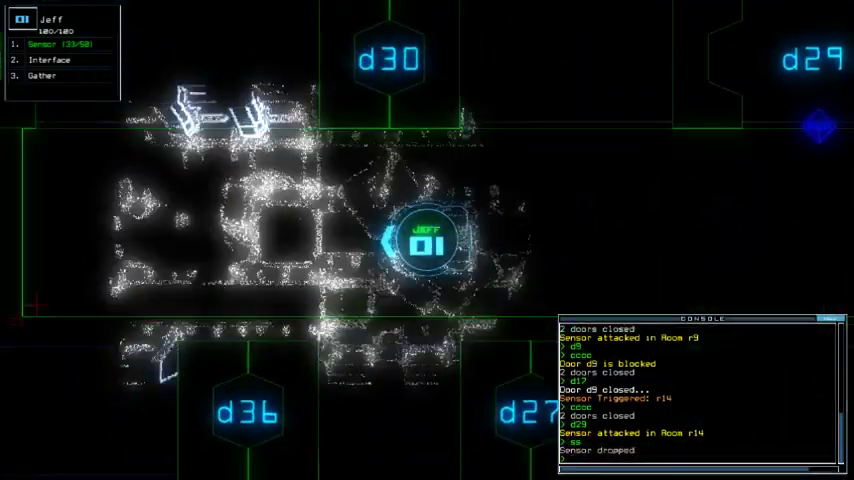
key(Tab)
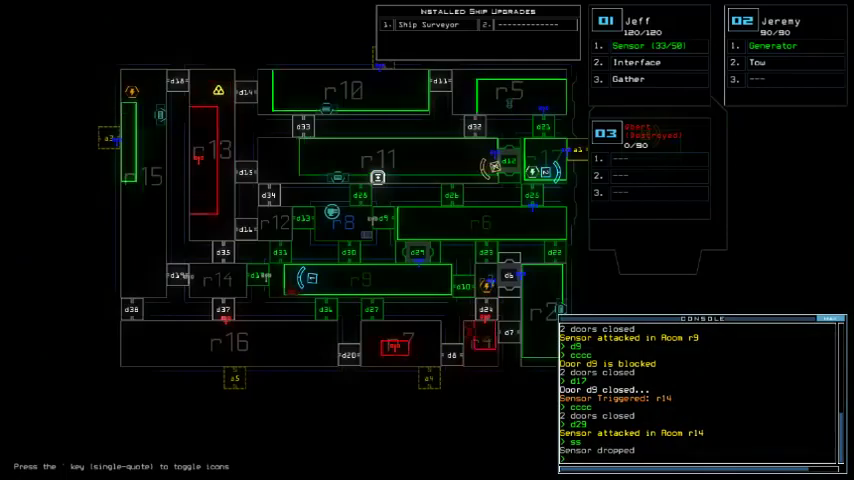
key(Tab)
text(d31)
Step: Open door d31 and drop a second sensor from drone 1
key(Return)
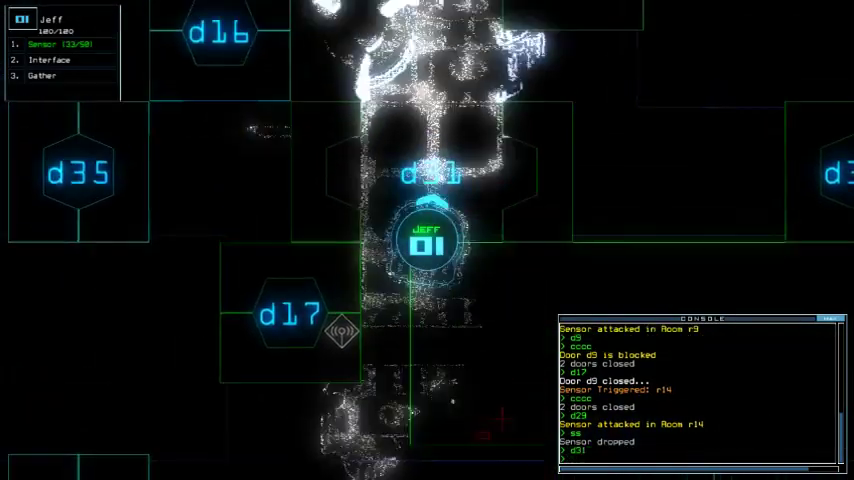
text(ss)
key(Return)
key(Tab)
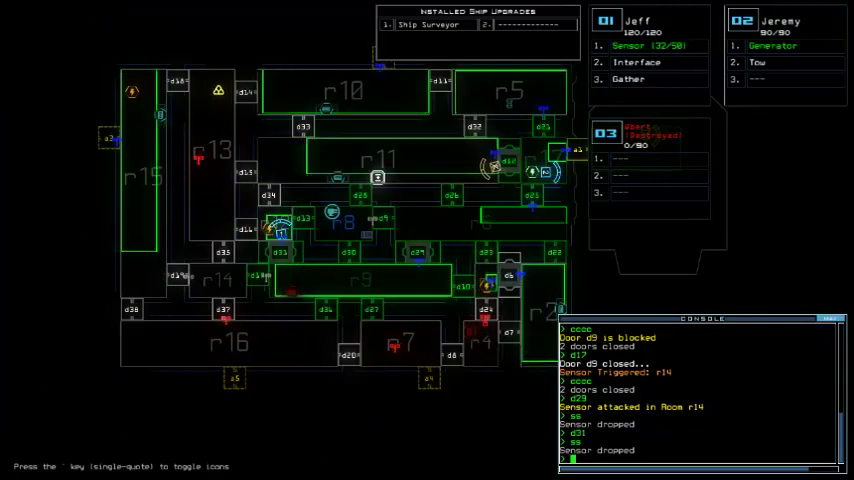
key(Tab)
key(Down)
key(Tab)
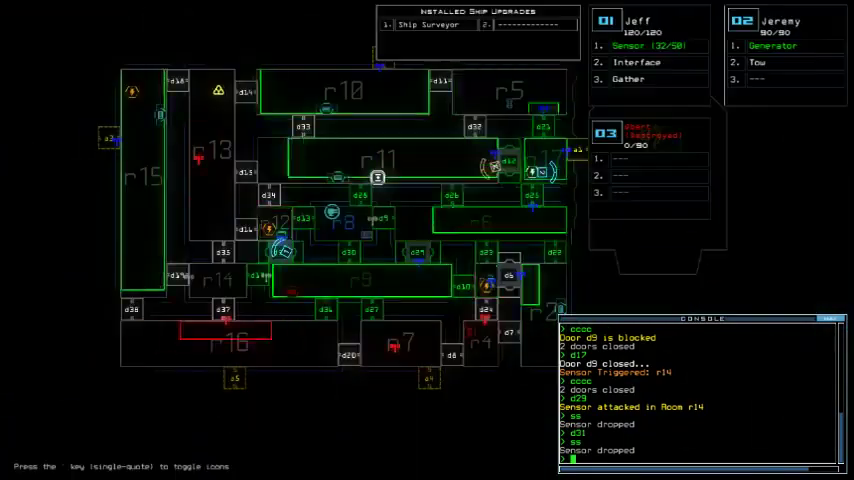
text(5)
Step: Open door d25 and send drone 2 through it
key(Tab)
key(Return)
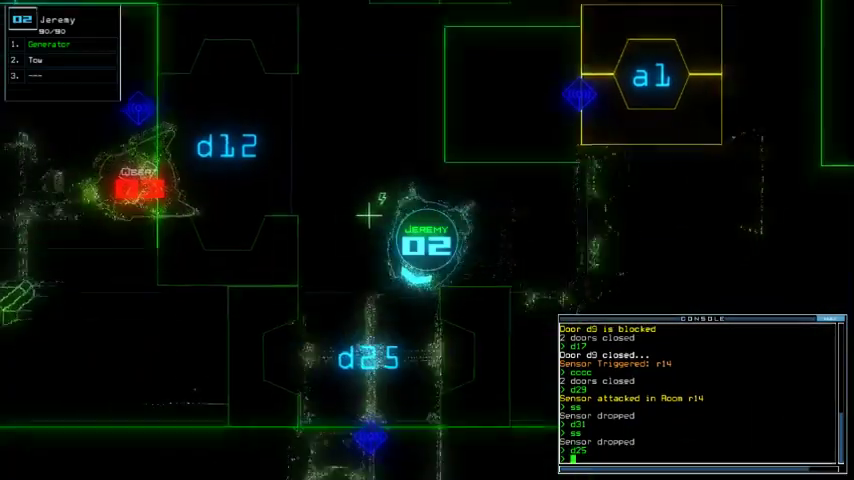
key(Down)
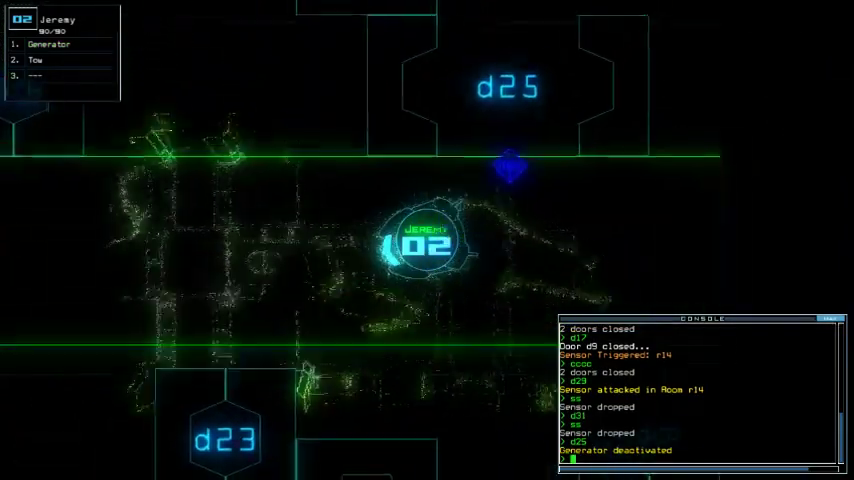
text(drr)
Step: Open r1's doors, send drone 1 back to r1, run the generator, and toggle d31
key(Return)
text(back)
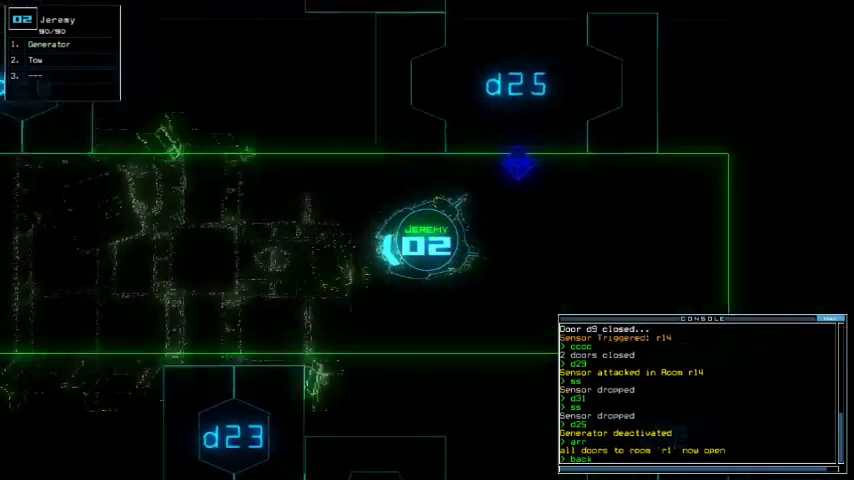
text( 1)
key(Return)
key(Tab)
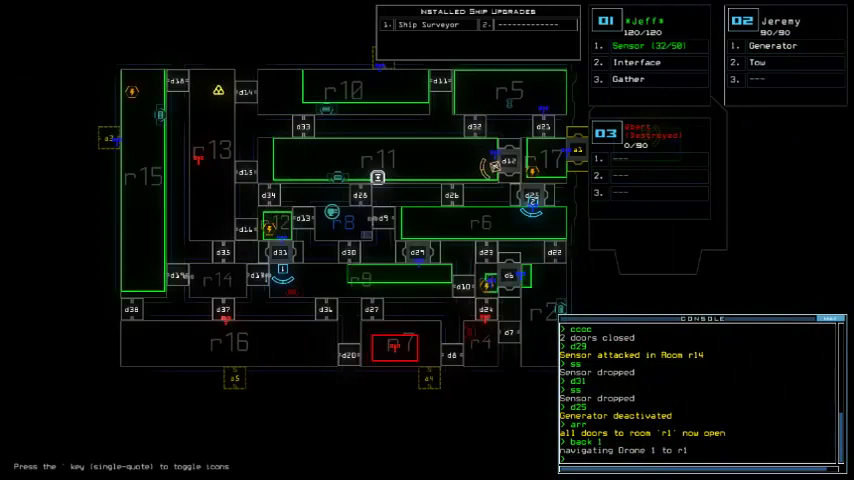
key(Tab)
text(g)
key(Return)
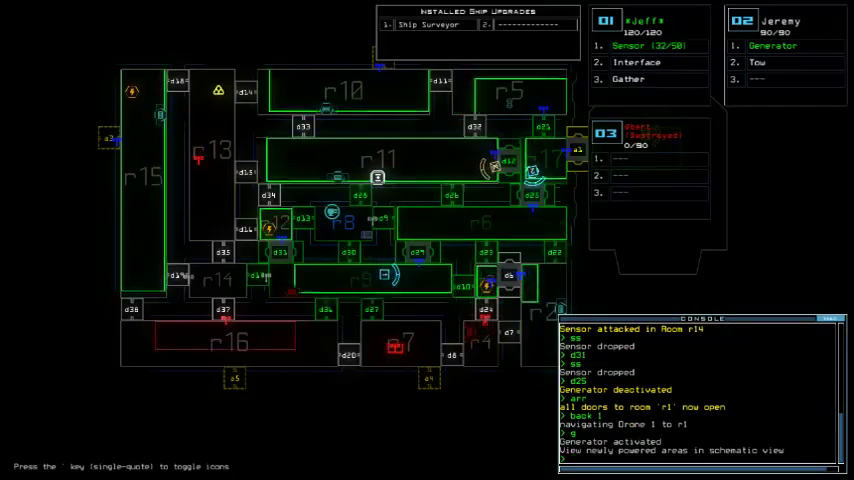
key(Return)
text(d31)
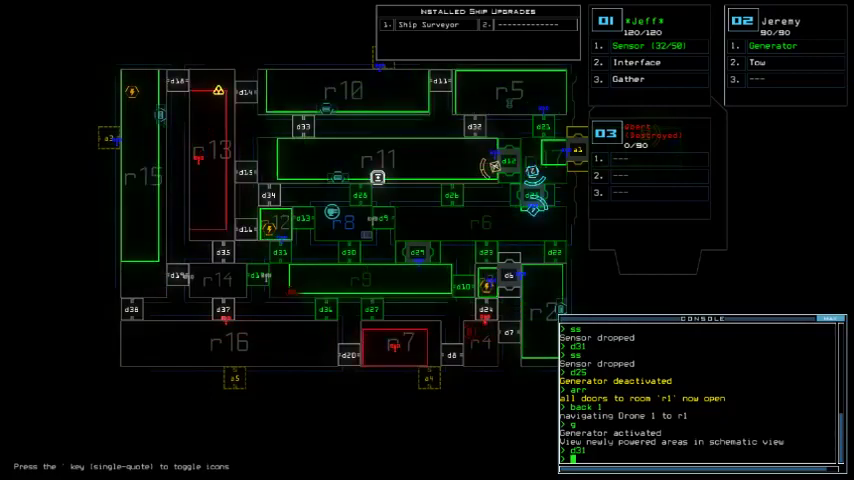
key(Tab)
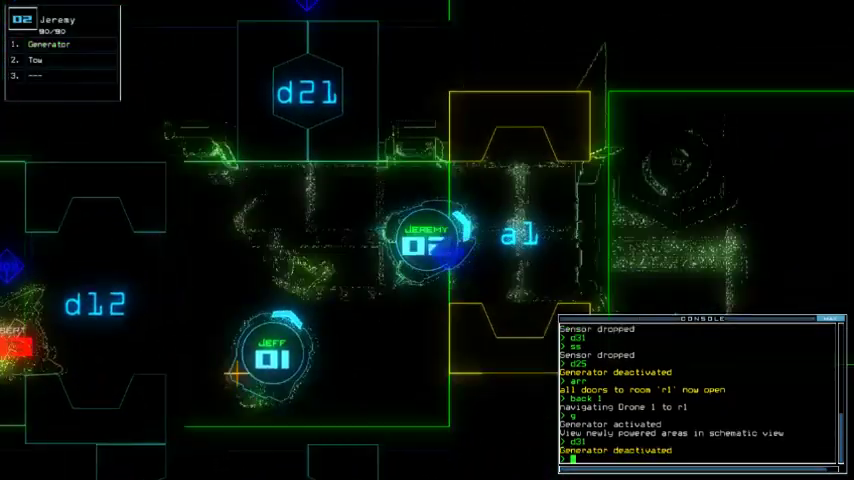
Step: Watch drone 2 pass airlock a1, check the mission time, and glance at drone 1
key(Right)
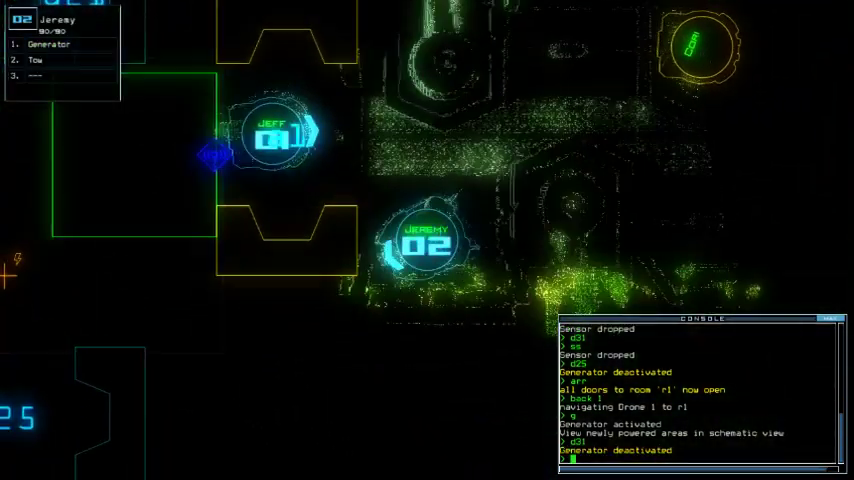
text(te)
key(Return)
key(1)
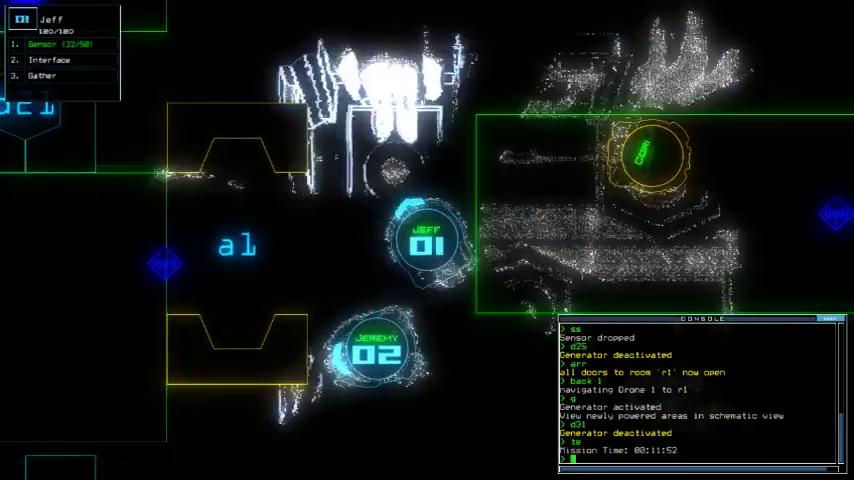
key(Tab)
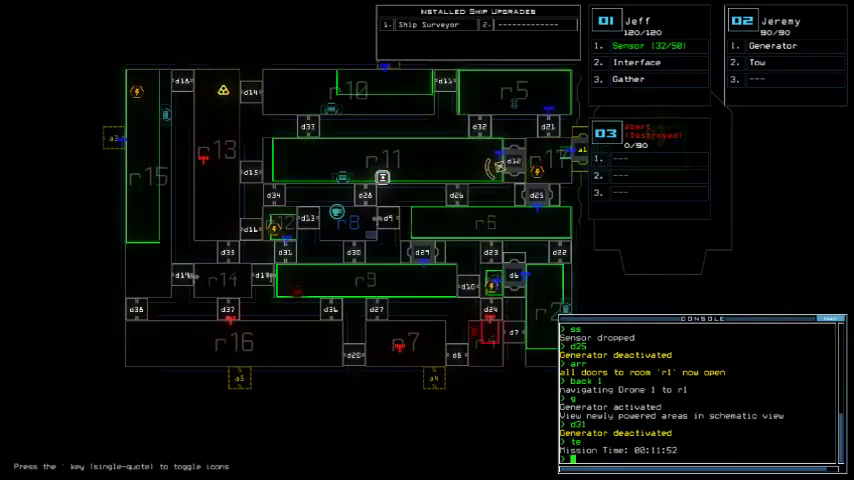
key(Tab)
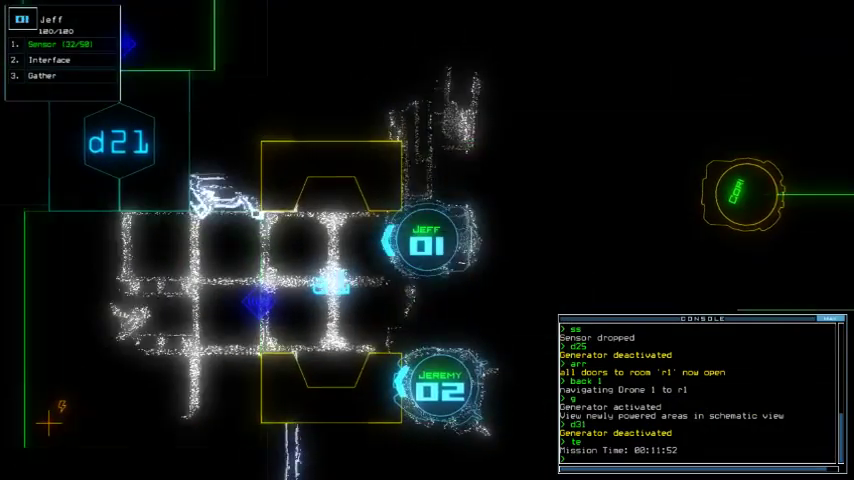
text(avigate 2)
Step: Send drone 2 toward r17, run the generator, toggle d31, then redirect drone 2 to r12
key(Return)
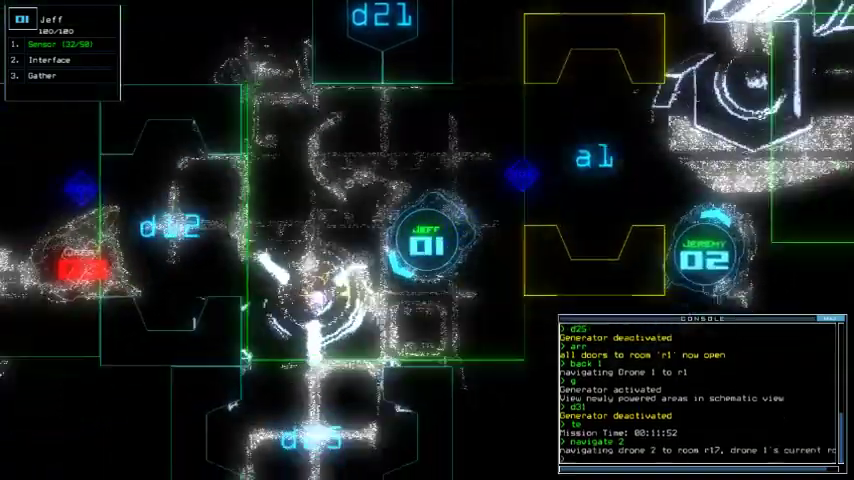
text(generator)
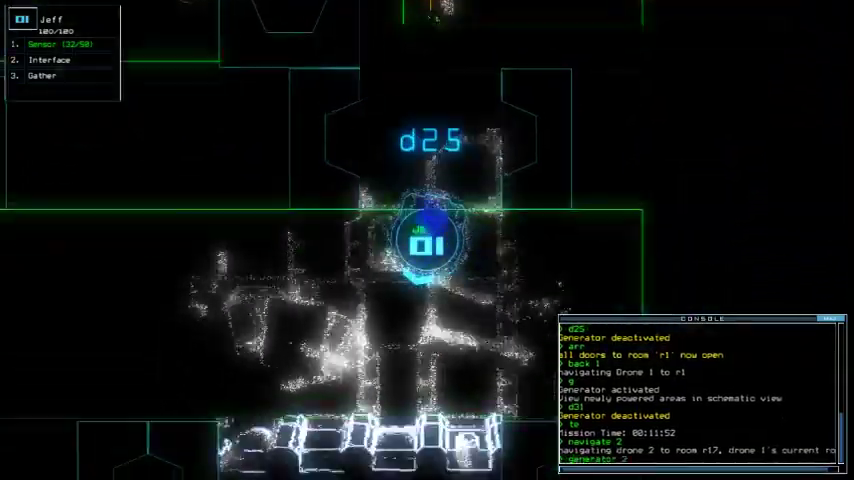
text( 2)
key(Tab)
key(Return)
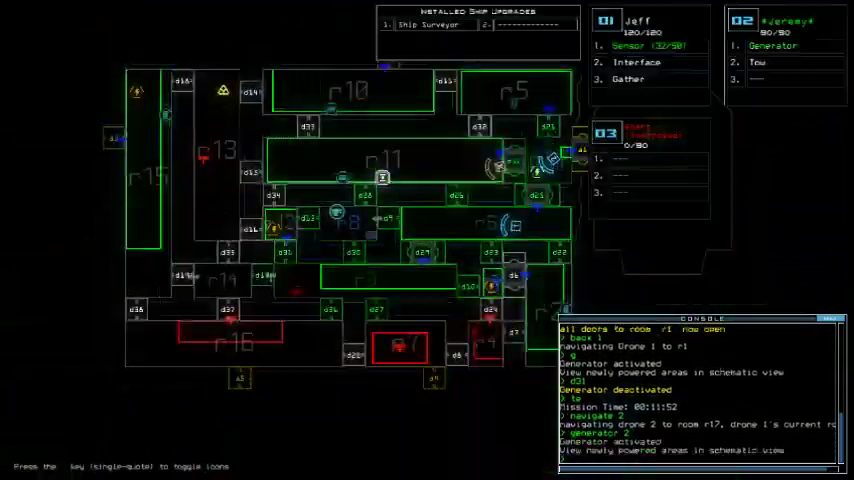
text(c1)
key(Return)
text(12)
key(Return)
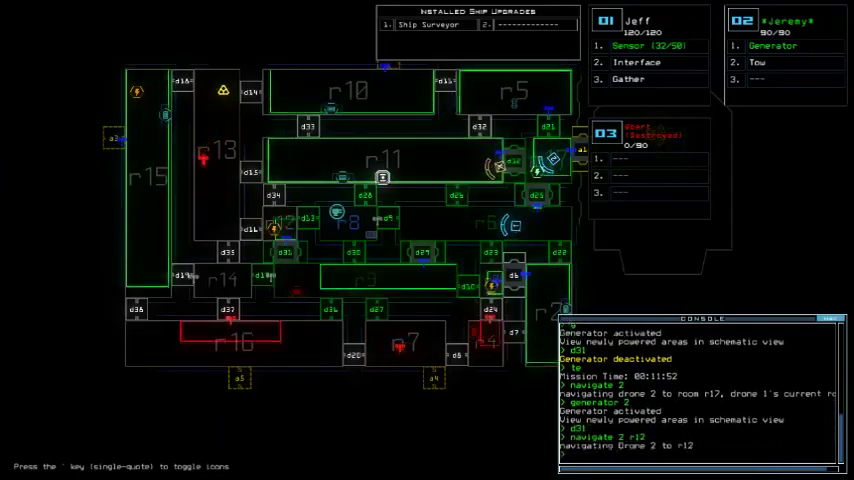
key(Tab)
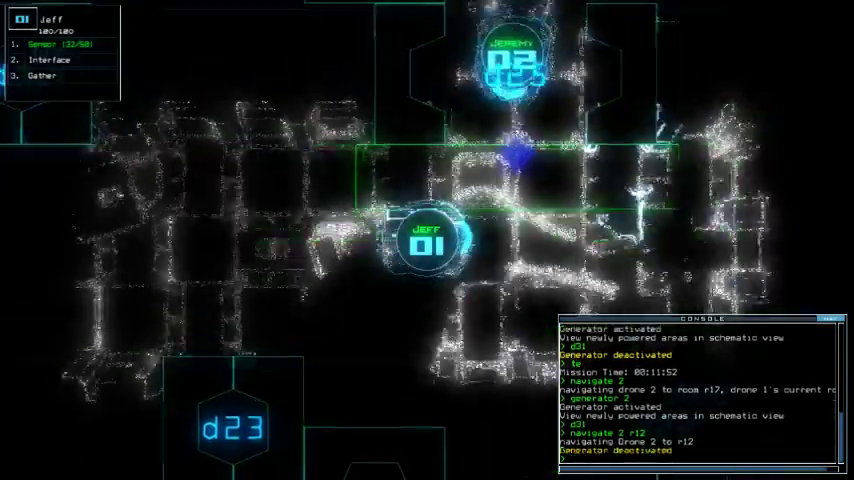
Step: Drive Jeff left along the corridor toward door d33
key(Up)
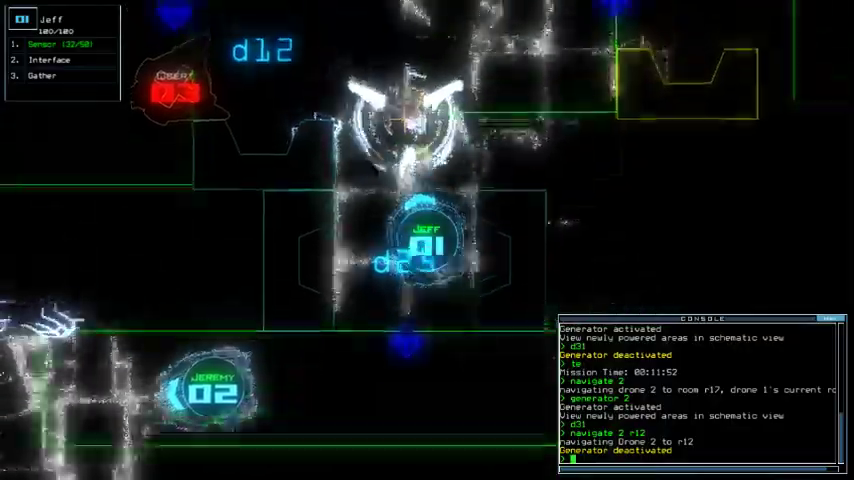
key(Left)
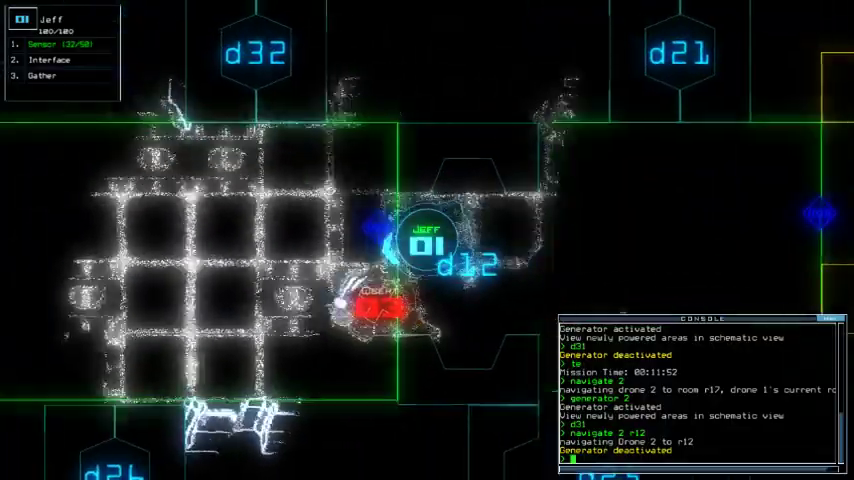
key(Left)
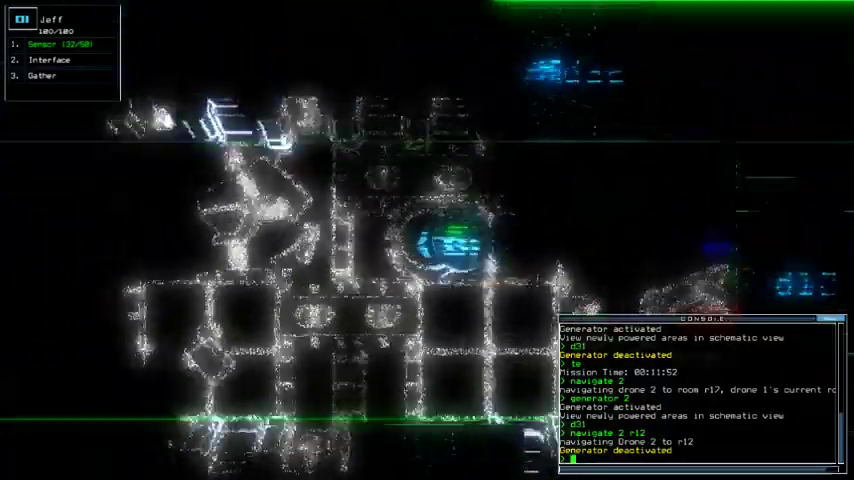
key(Left)
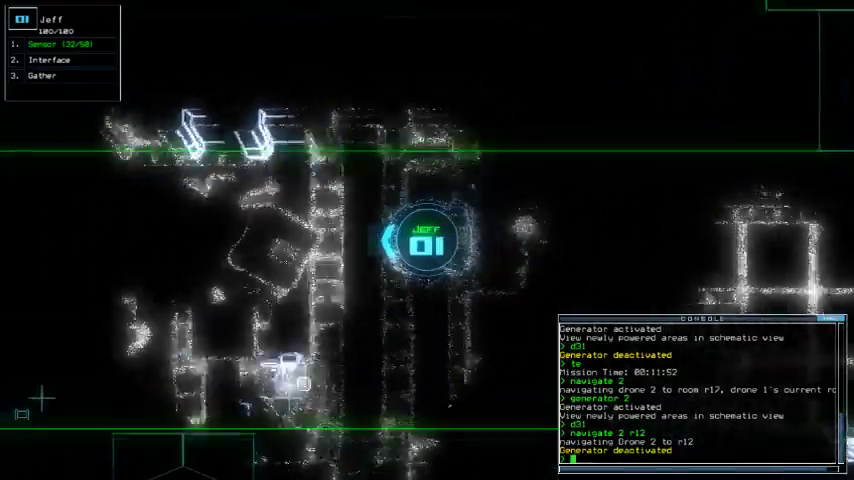
key(Left)
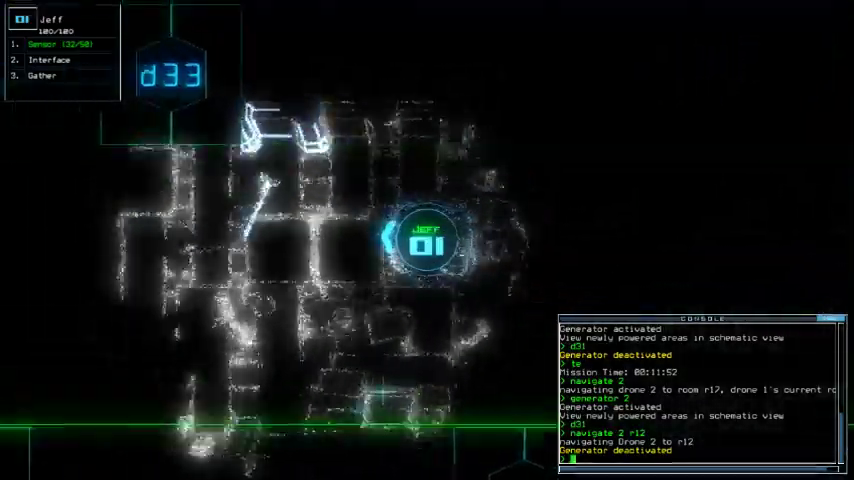
key(Left)
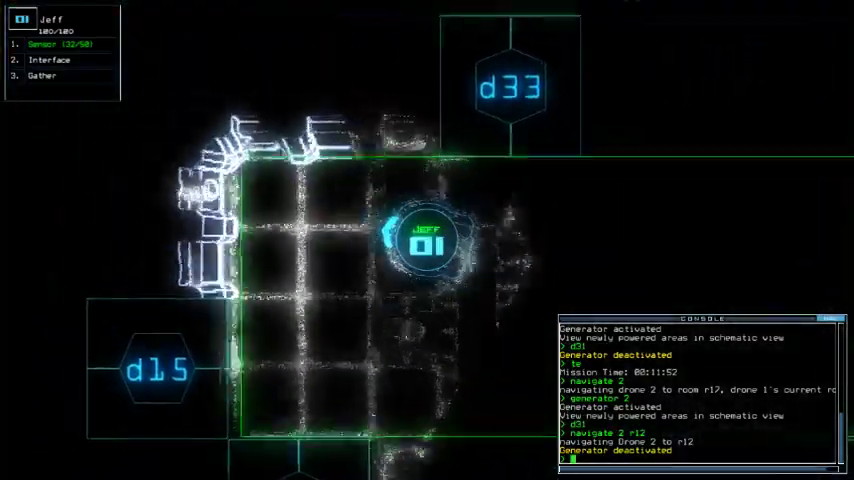
key(Tab)
text(2)
Step: Restart generator 2 and open door d33 for Jeff
key(Return)
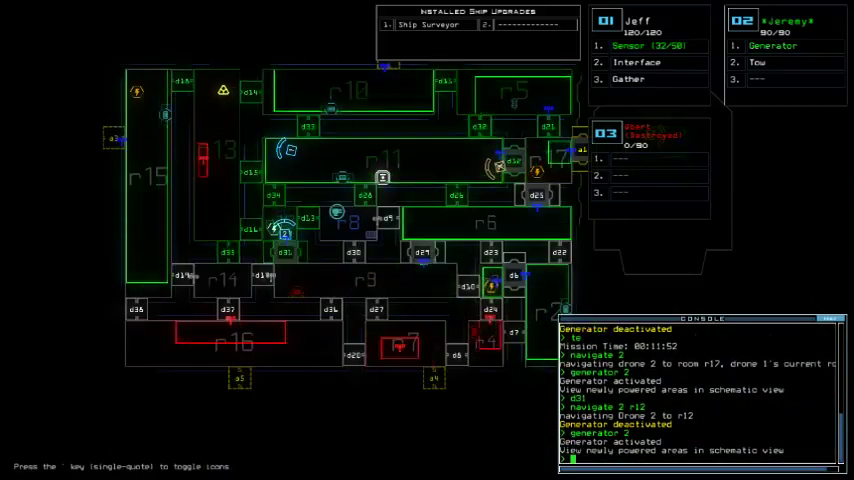
key(Tab)
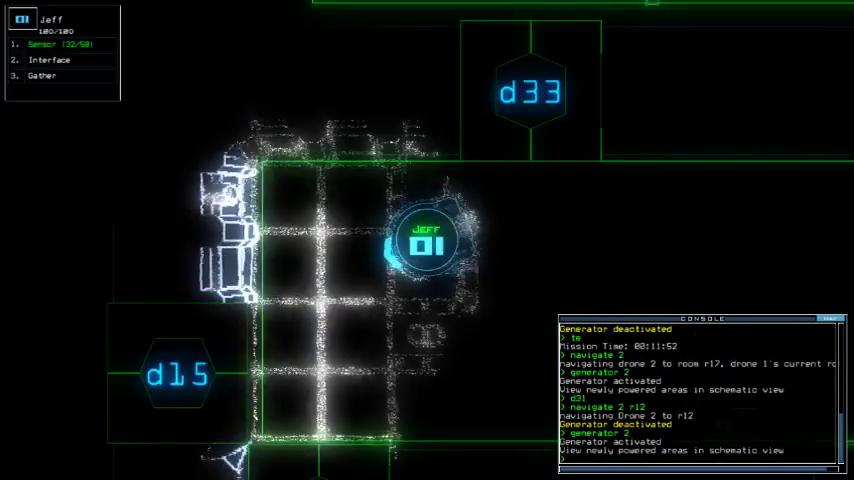
text(d33)
key(Return)
key(Tab)
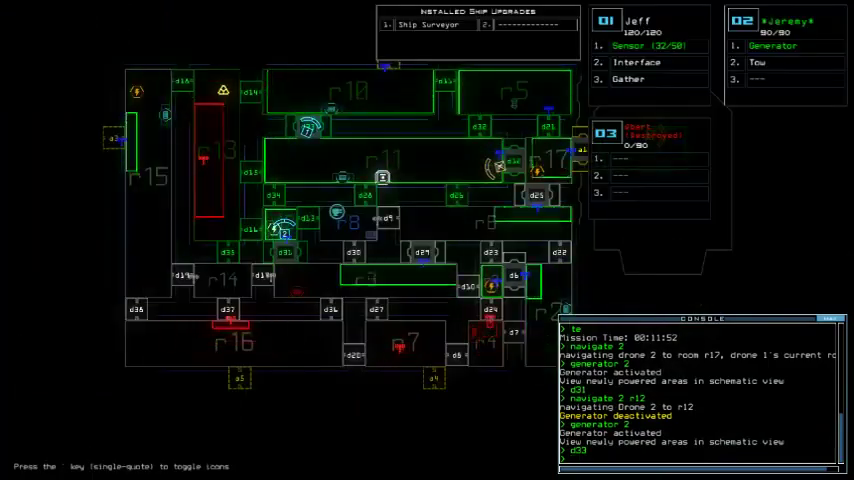
Step: Run decimate on the ship defences, which finds no powered turrets
key(Tab)
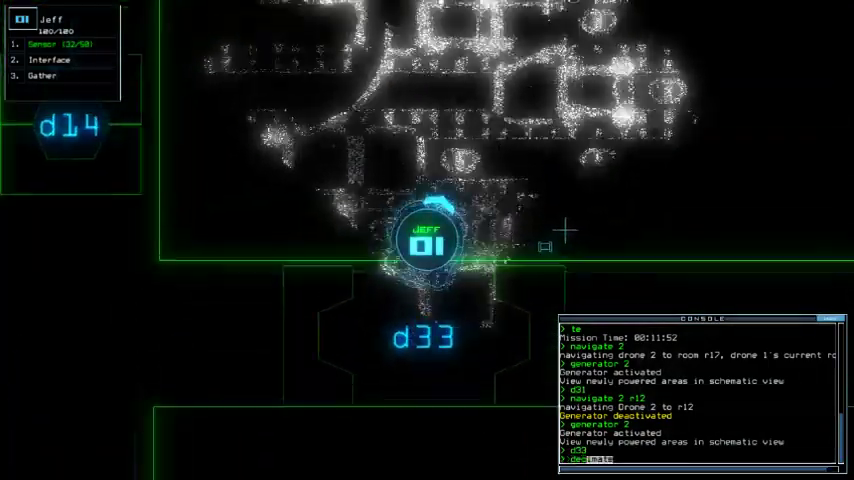
text(decimate)
key(Return)
key(Tab)
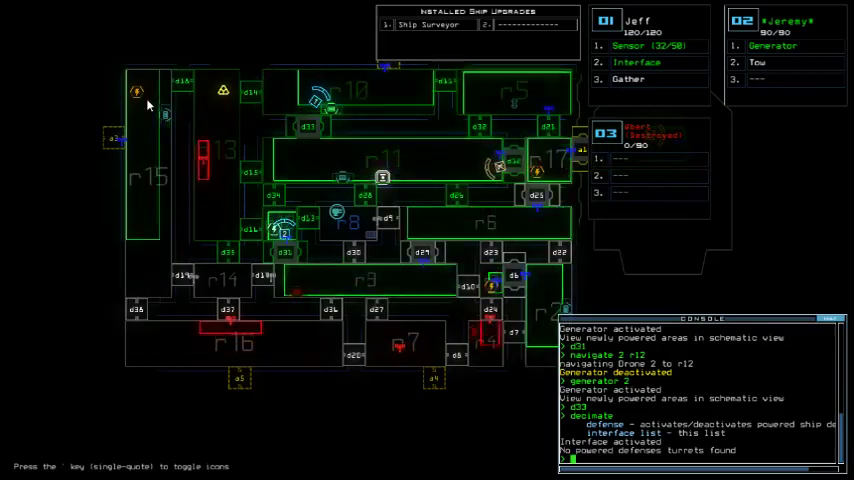
key(Tab)
text(d14)
Step: Open door d14, close the doors around the drones, redock at a2, and open r1's doors
key(Return)
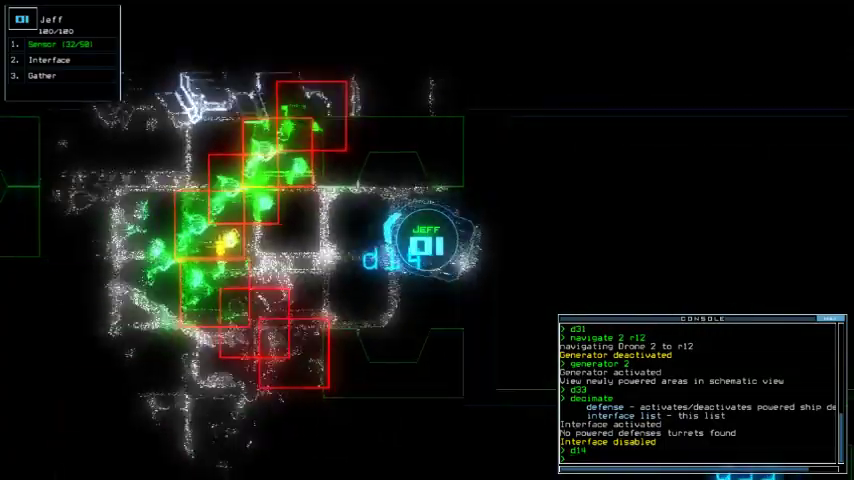
text(cccc)
key(Return)
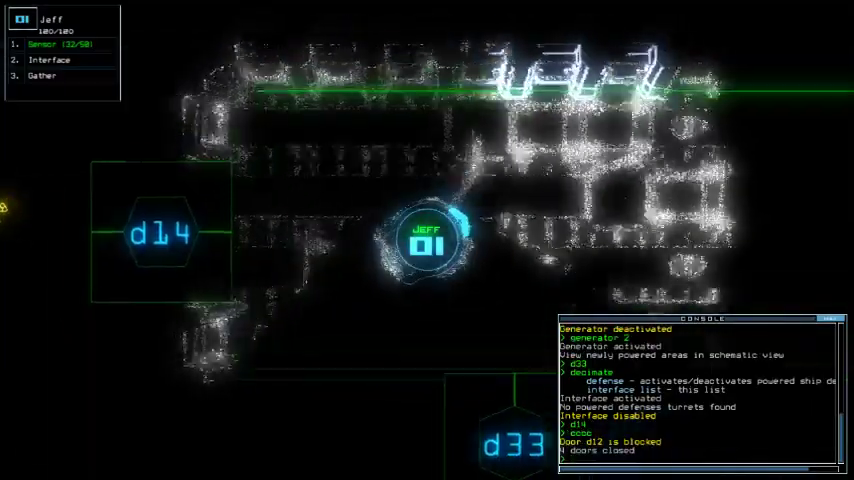
text(dd a)
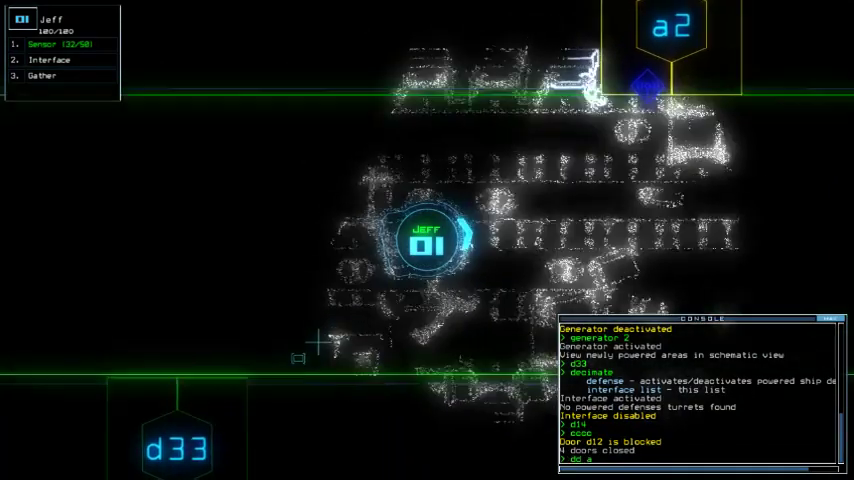
text(2)
key(Return)
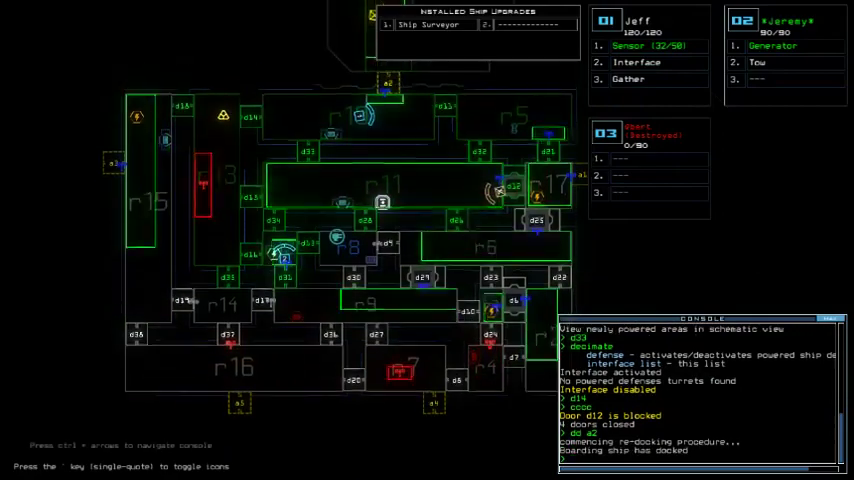
text(arr)
key(Return)
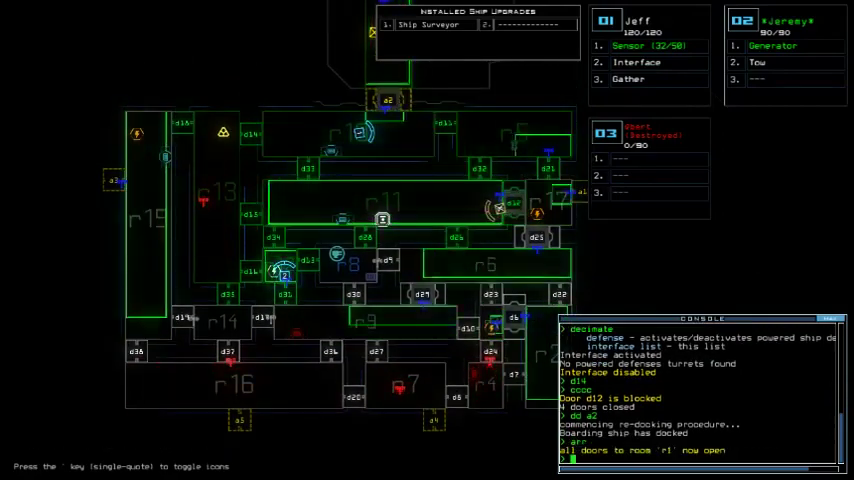
Step: Swap Jeff's upgrades with the ship, moving Gather off and fitting Generator in slot two
key(Tab)
text(swap)
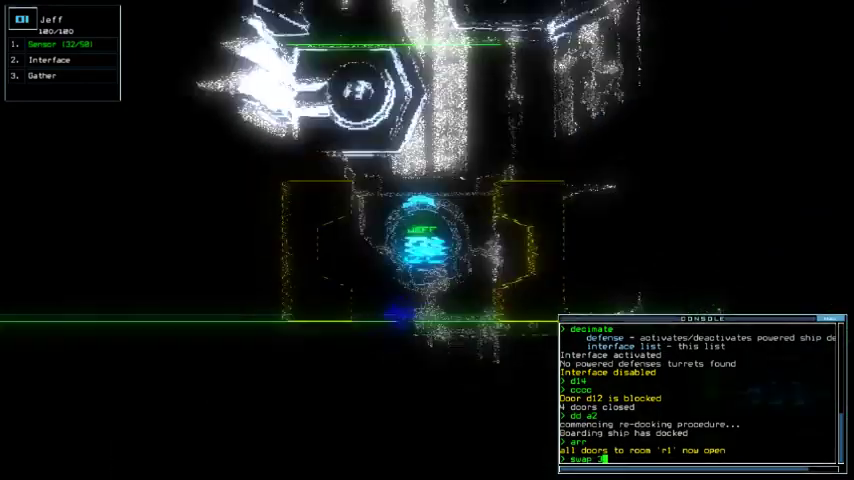
key(Return)
text(swap)
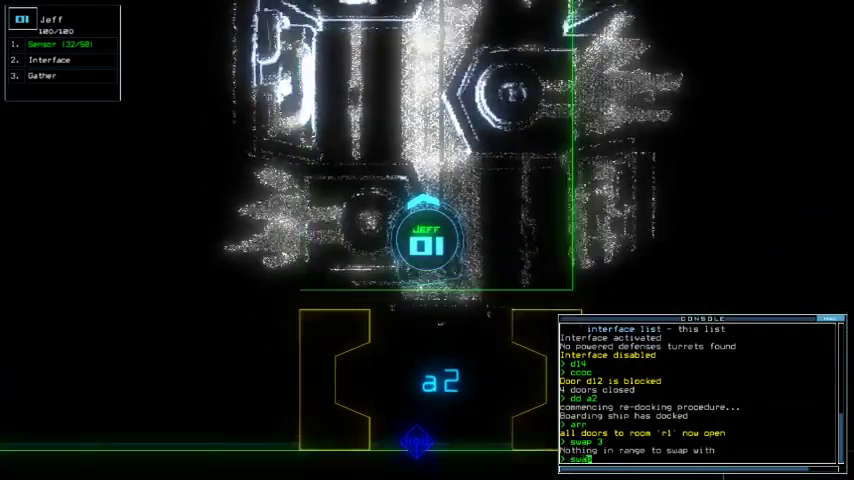
key(Return)
key(Return)
key(Return)
key(Escape)
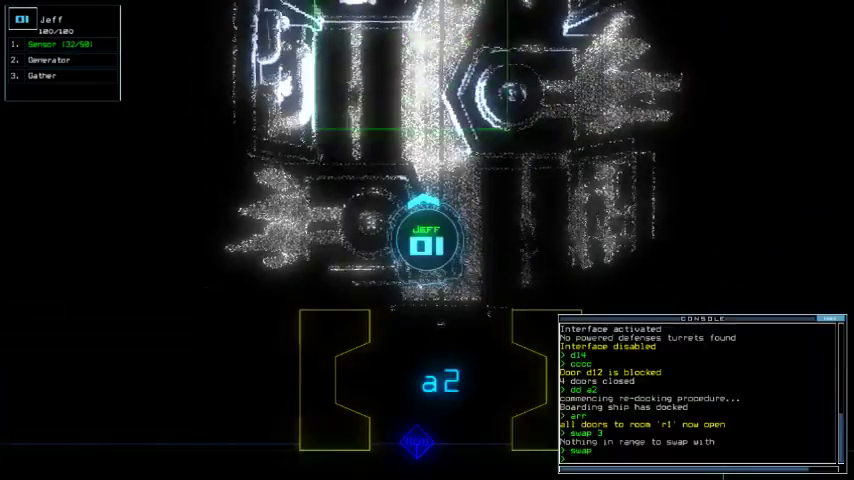
key(Return)
key(Down)
key(Down)
key(Return)
key(Down)
key(Down)
key(Return)
key(Escape)
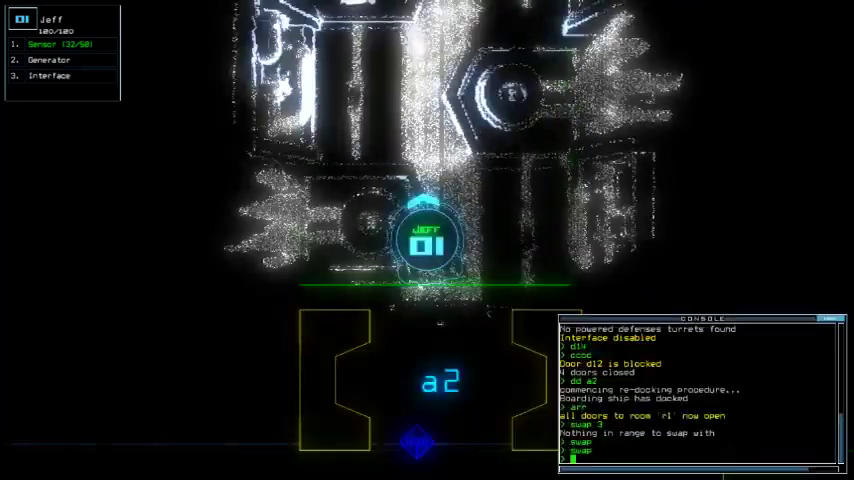
text(dd a3)
key(Return)
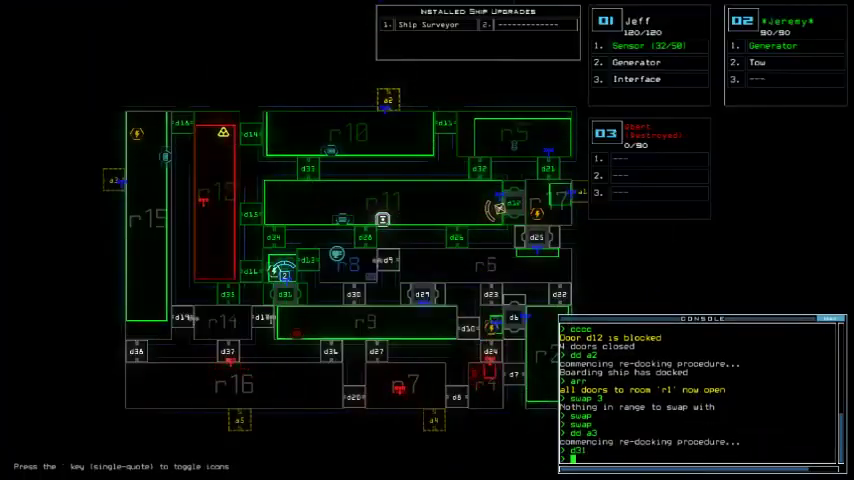
Step: Open door d31 and r1's doors, then drive Jeff up into the ship
key(Return)
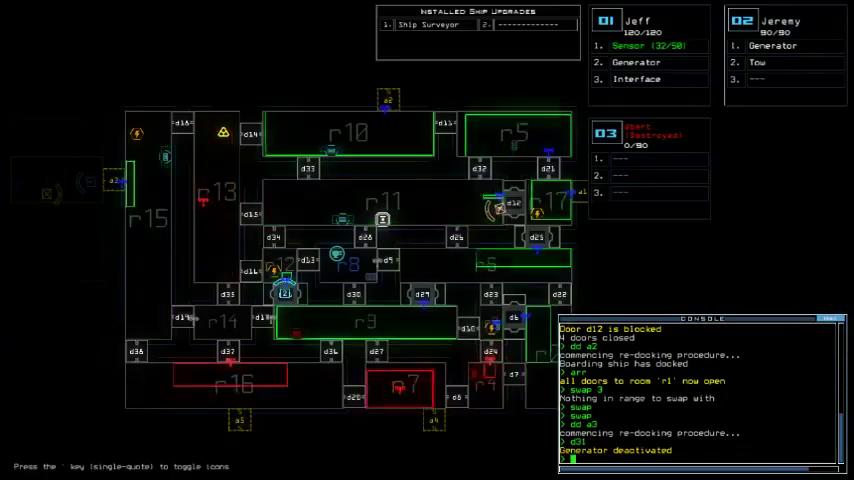
text(arr)
key(Return)
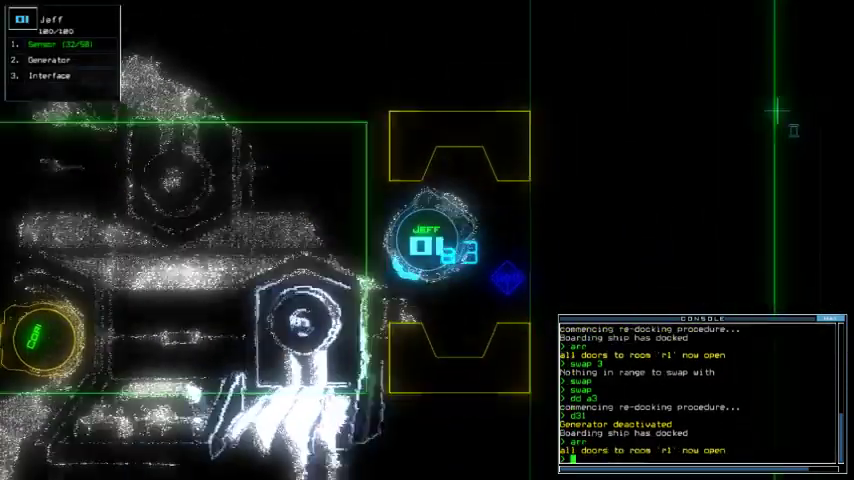
key(Right)
key(Up)
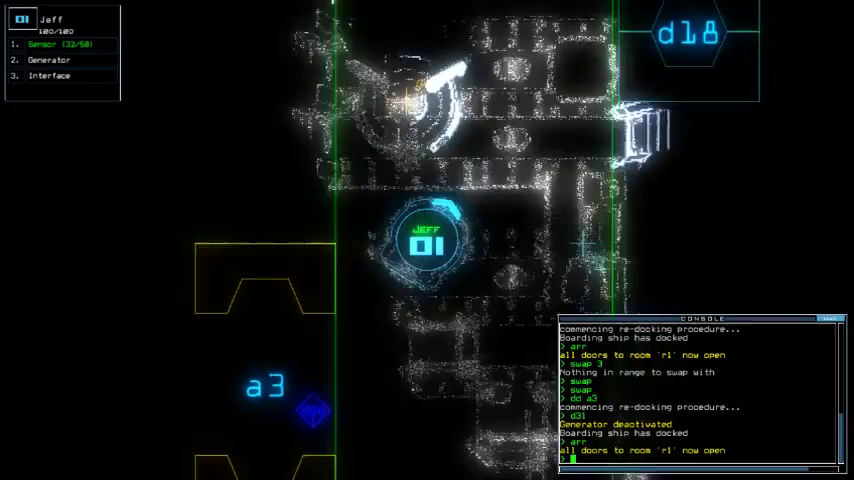
key(Up)
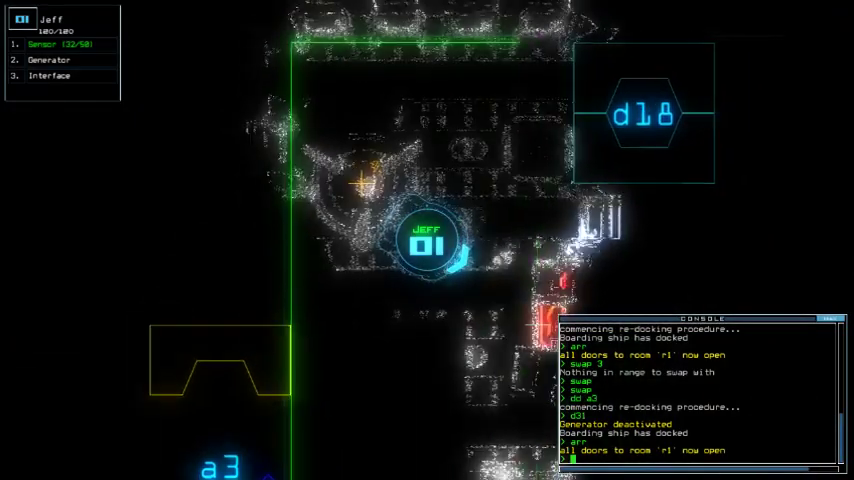
text(g)
Step: Have Jeff activate the generator and the ship interface
key(Return)
text(interface)
key(Return)
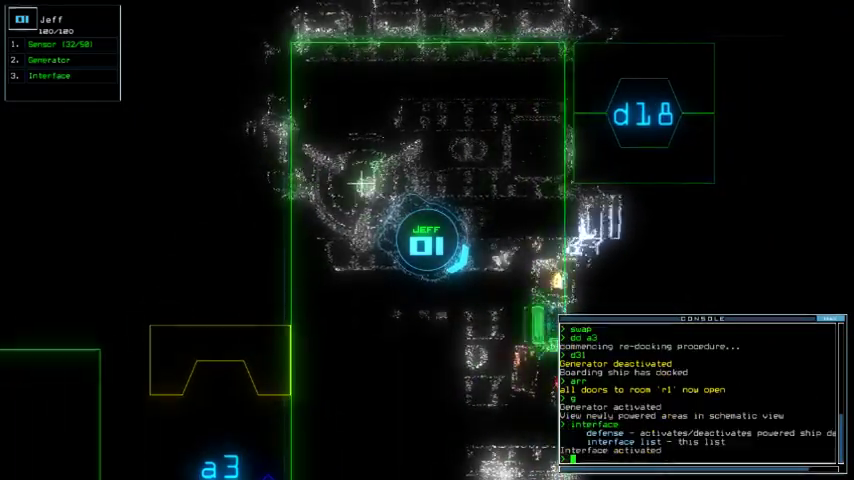
key(Tab)
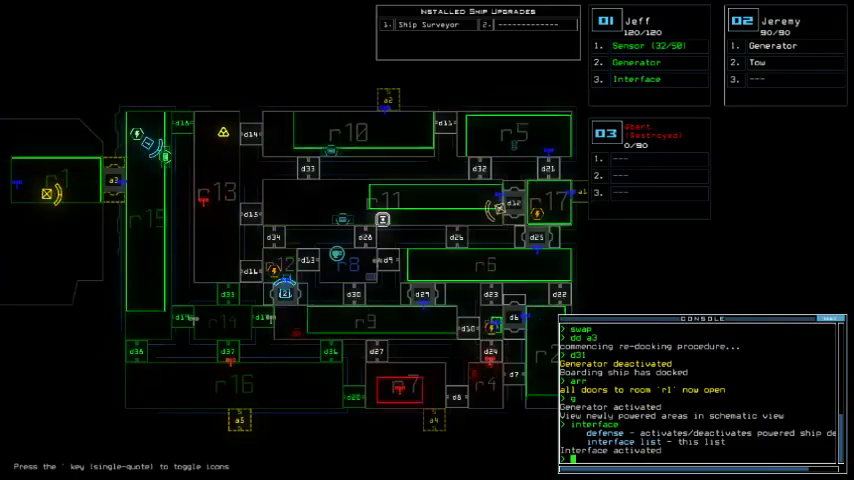
key(Tab)
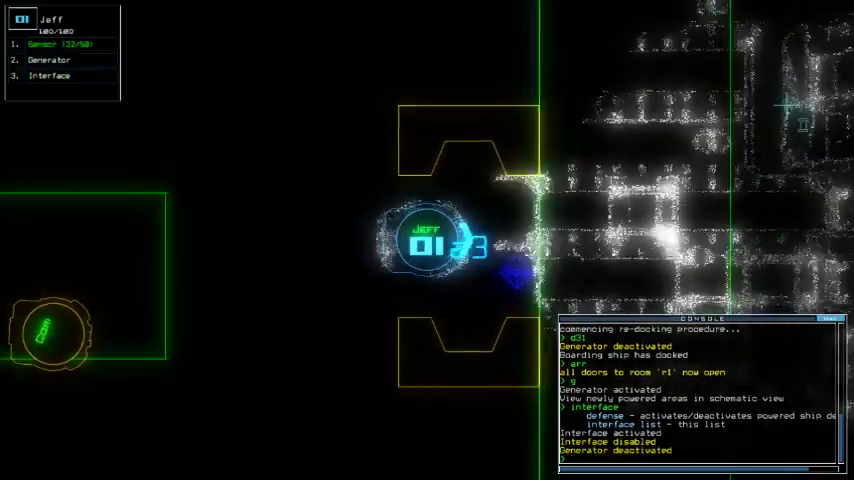
Step: Drive Jeremy right along the corridor and turn him upward toward d27
key(2)
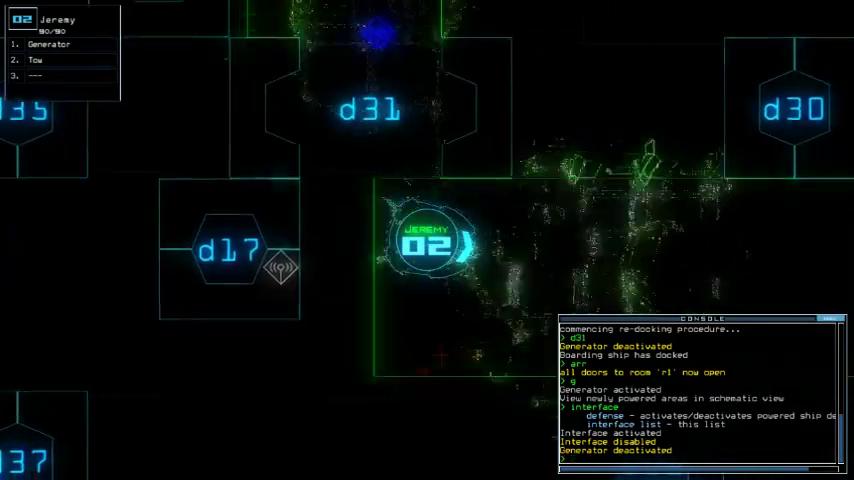
key(Right)
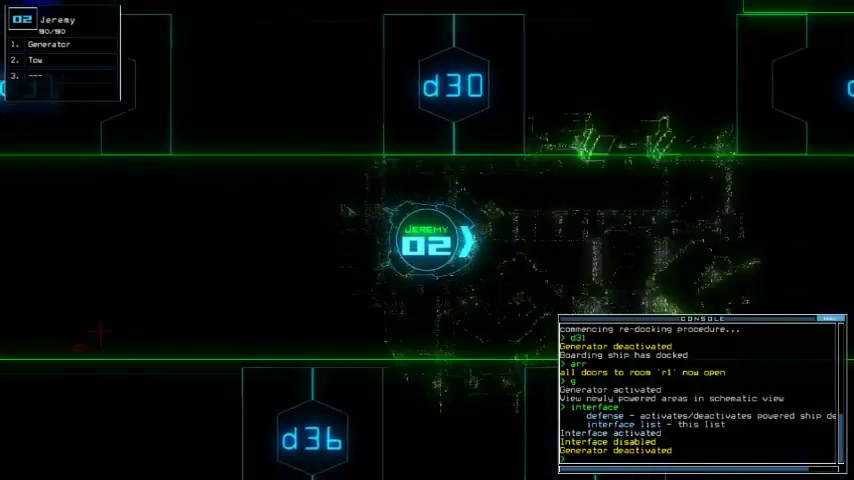
key(Right)
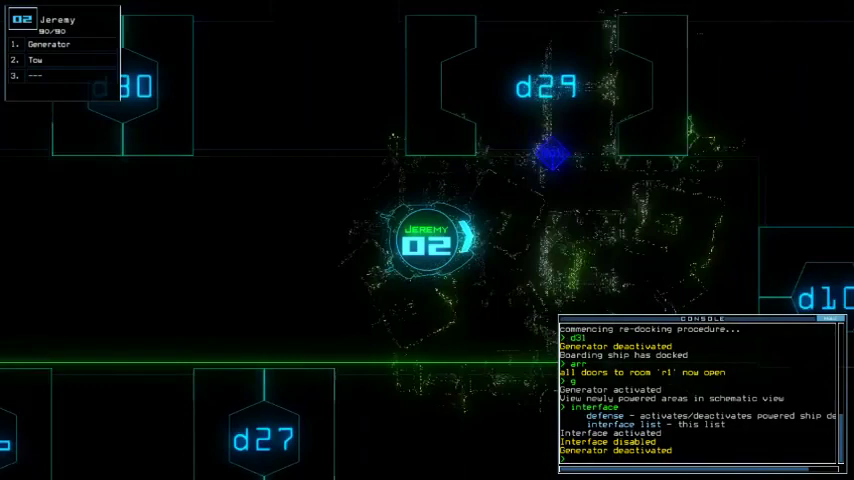
key(Up)
key(Tab)
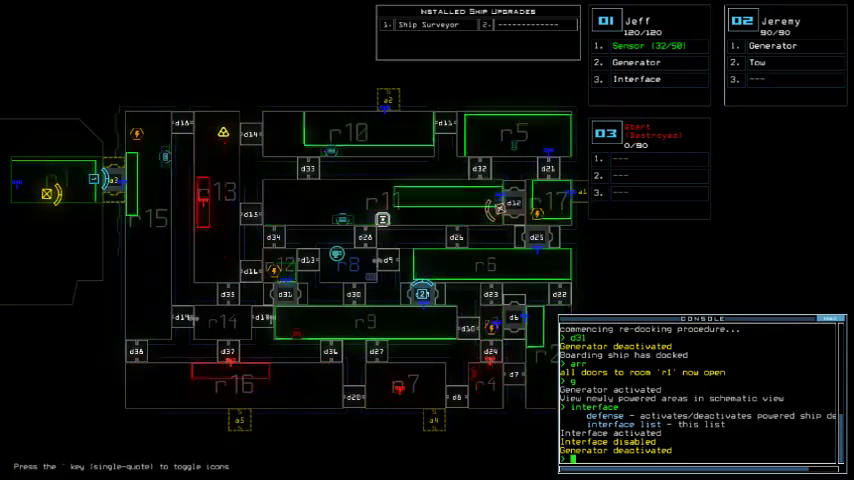
Step: Drive Jeremy east and north through d25, start the generator, and close nearby doors
key(2)
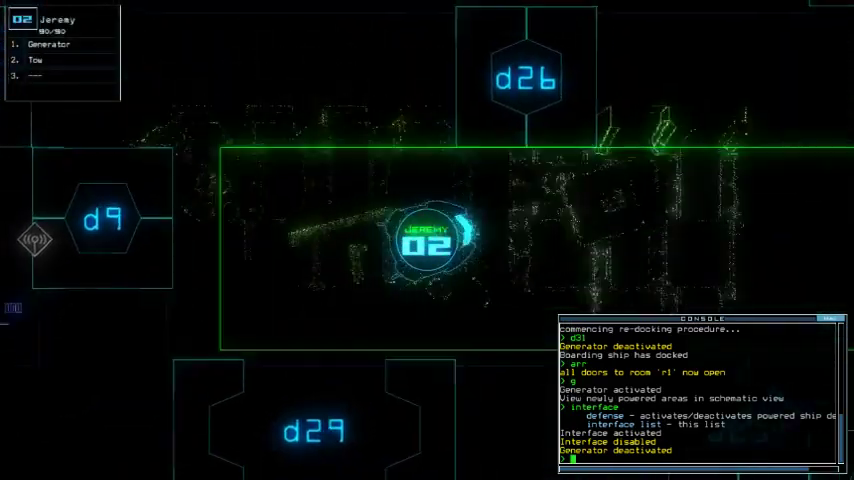
key(d)
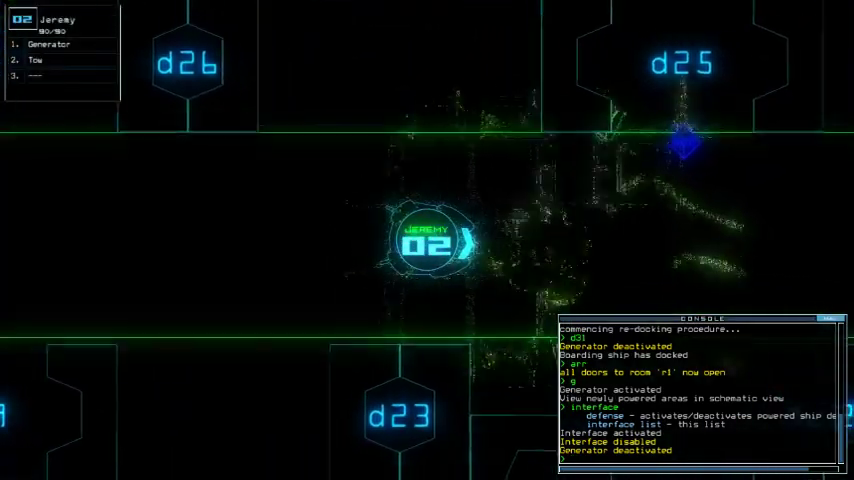
key(w)
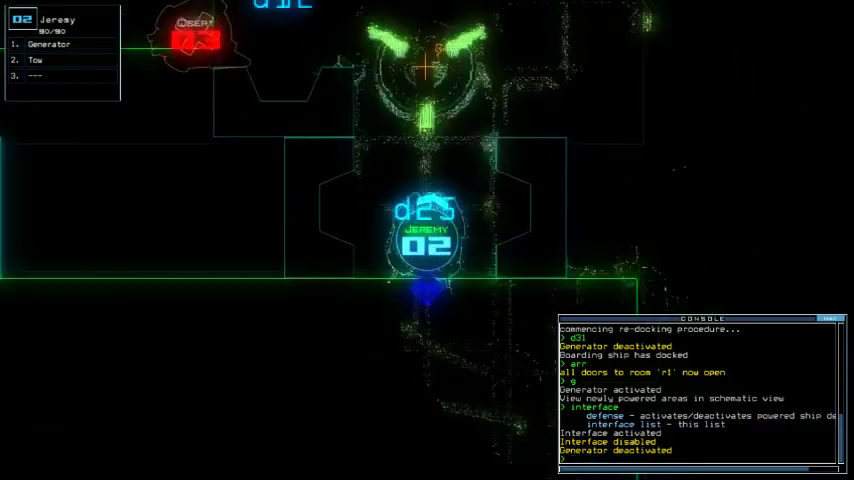
text(g)
key(Return)
text(cccc)
key(Return)
key(Tab)
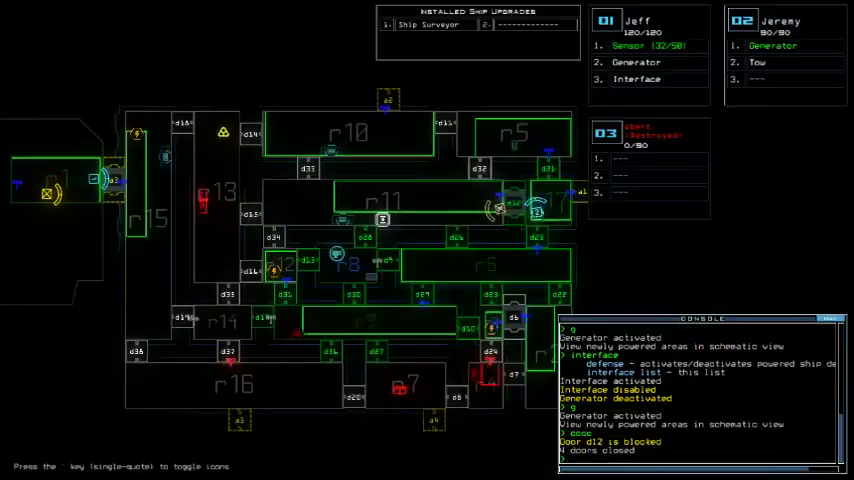
text(0)
Step: Open doors d17 and d30 and have Jeff power up the nearby generator
key(Return)
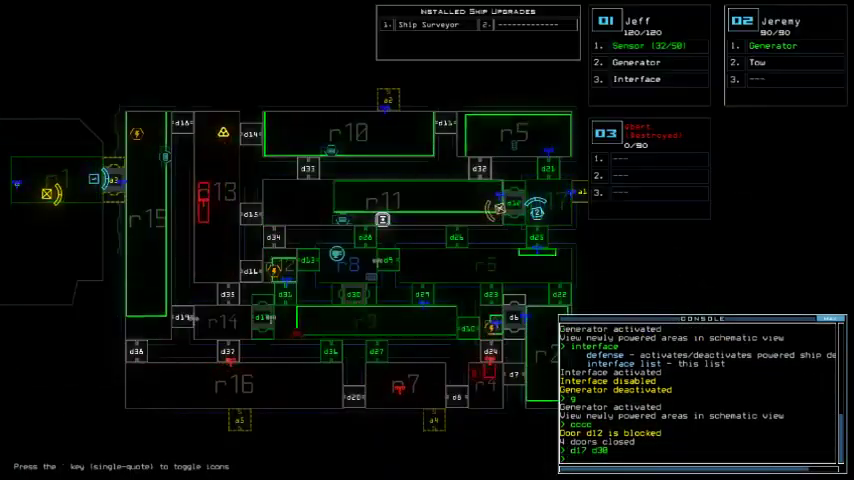
key(Tab)
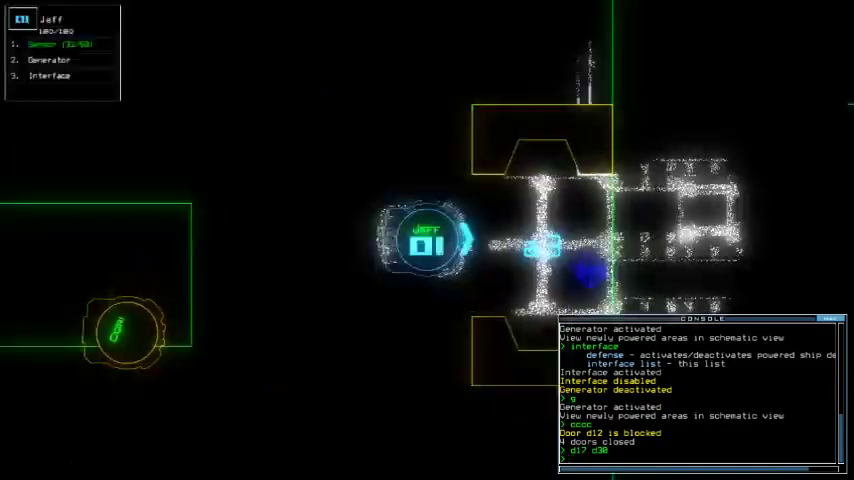
key(d)
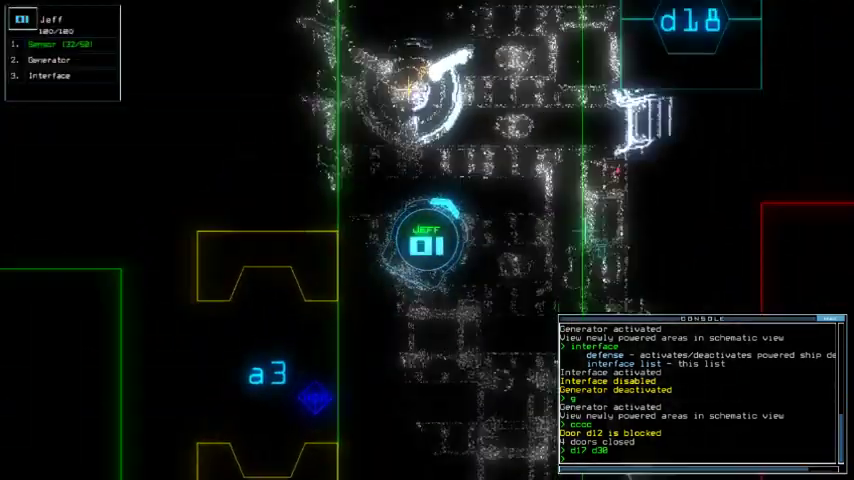
text(g)
key(Return)
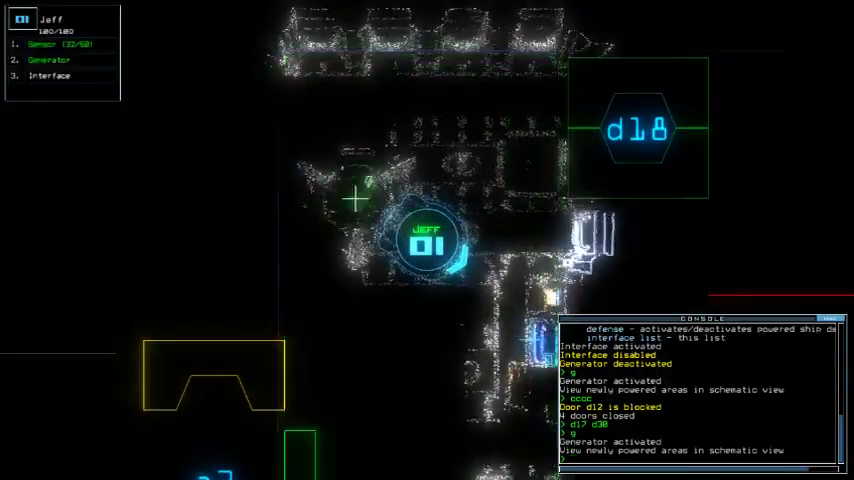
key(Tab)
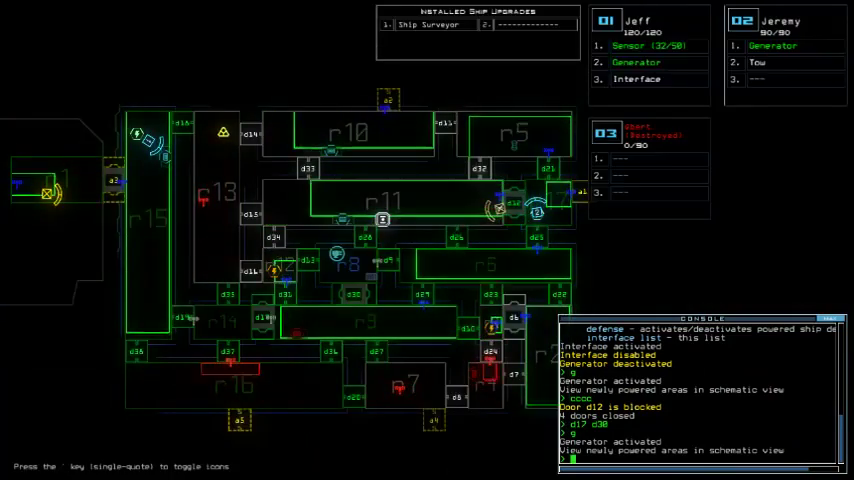
text(e)
Step: Check the elapsed mission time, open door d17, and close the doors around the drones
key(Return)
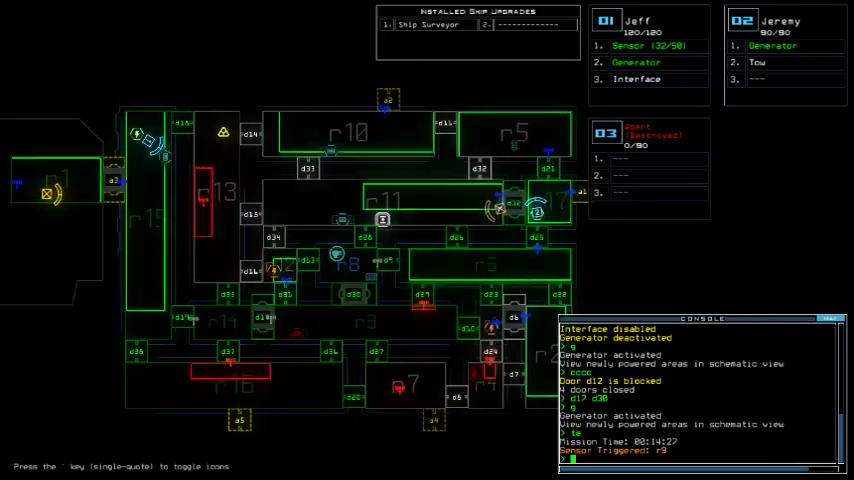
text(17)
key(Return)
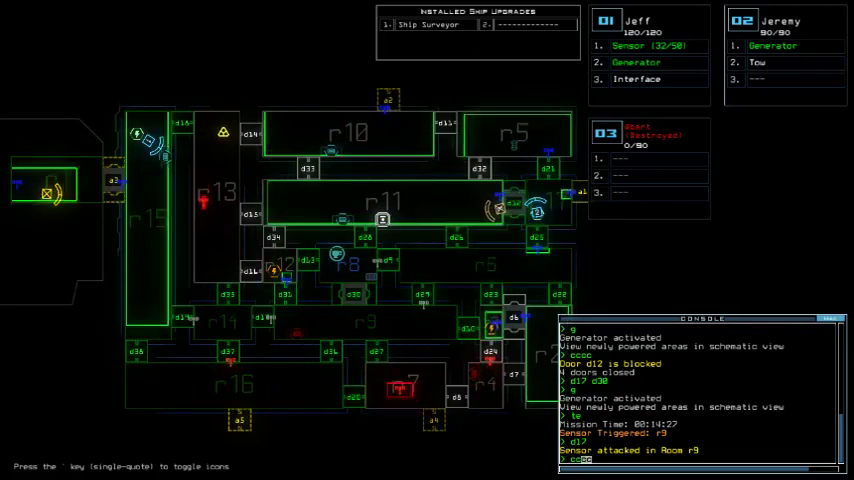
text(cc)
key(Return)
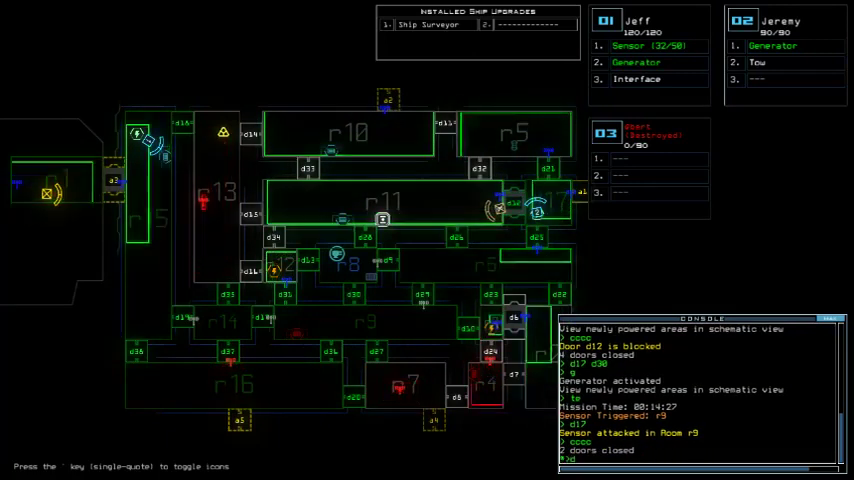
text(ecimate)
text(d25 d9)
Step: Fire room r8's defenses at the enemies, shut them off, and open doors d25 and d9
key(Return)
text(df)
key(Return)
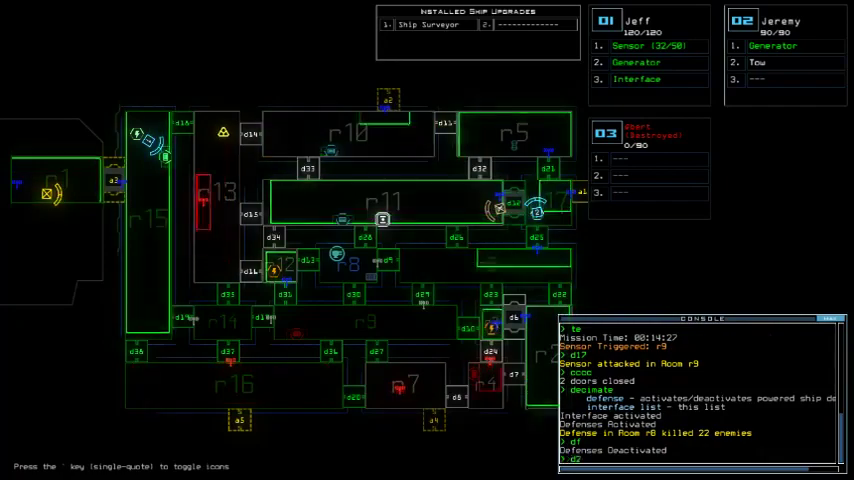
text(5 d9)
key(Return)
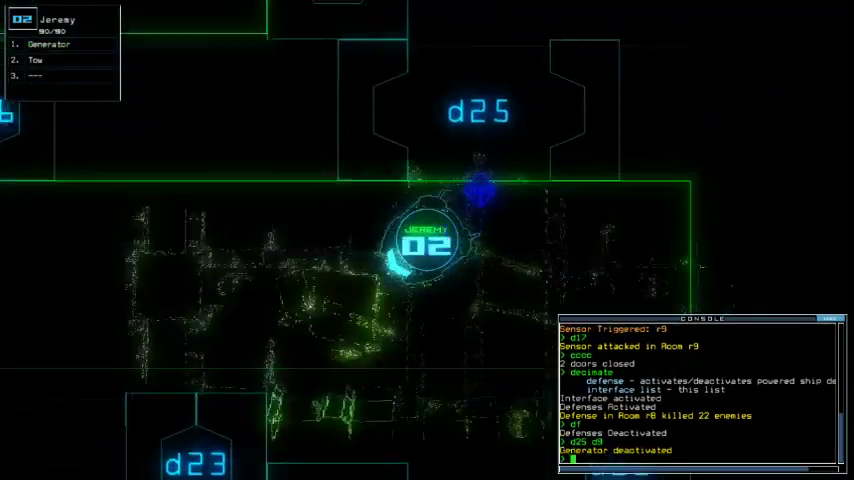
text(back 1)
Step: Route drone Jeff back toward r1 and airlock a3, and reactivate the generator
key(Return)
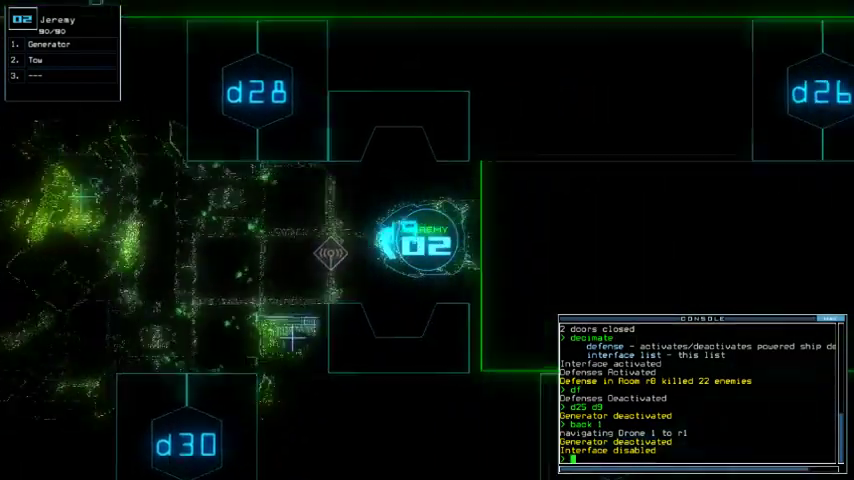
text(navigate 1 al)
key(Return)
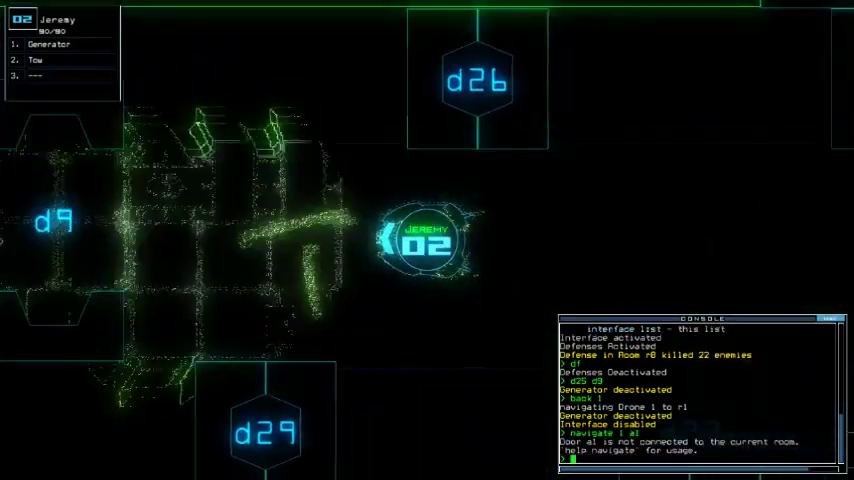
text(3)
key(Return)
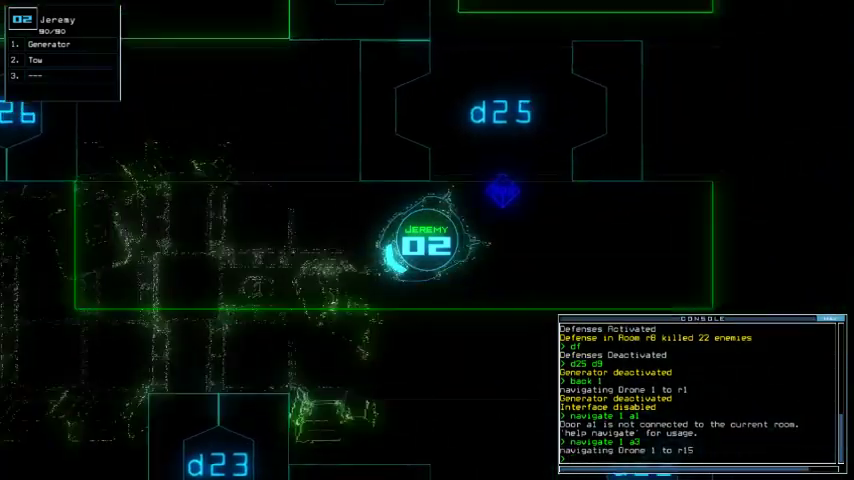
text(g)
key(Return)
key(Tab)
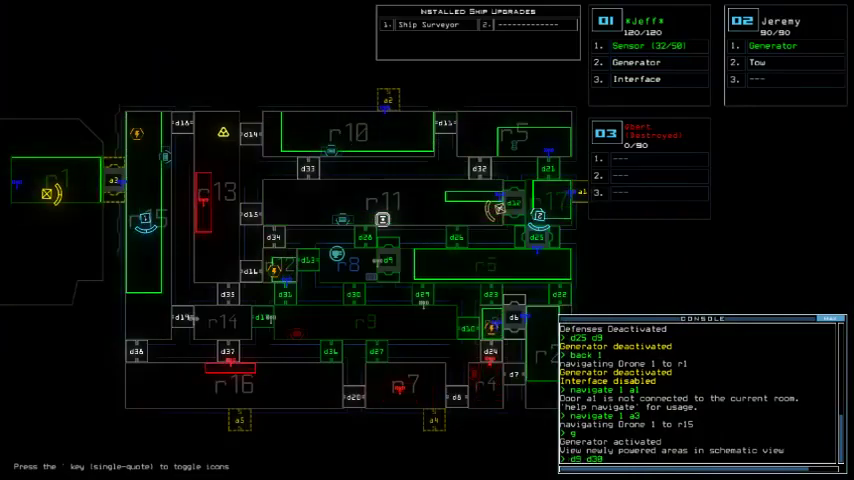
Step: Open doors d9 and d30, have Jeff power the generator and interface, then close nearby doors
key(Return)
key(Tab)
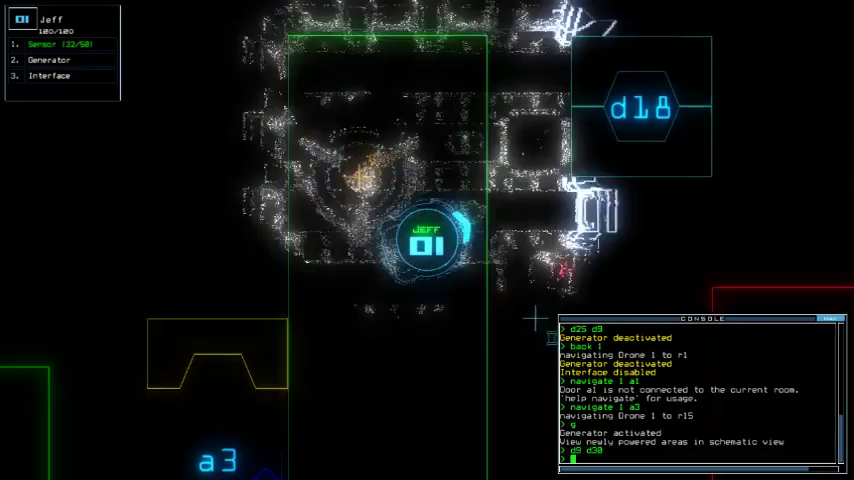
text(g)
key(Return)
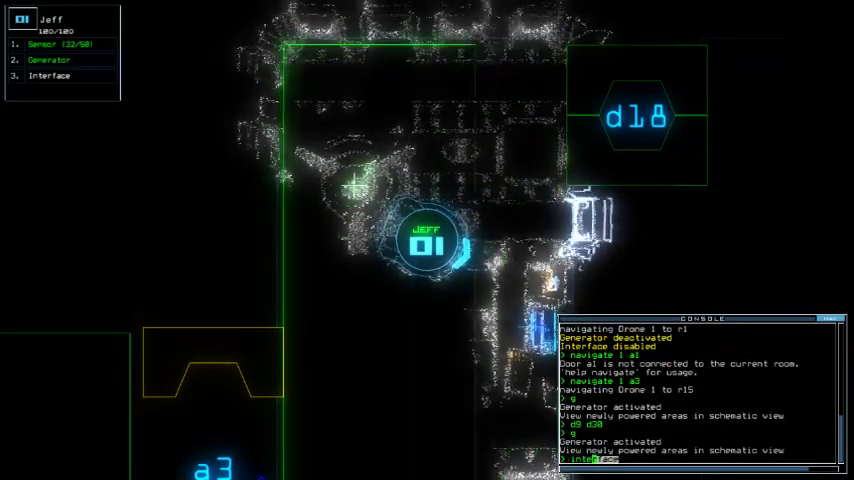
text(face)
key(Return)
text(cccc)
key(Return)
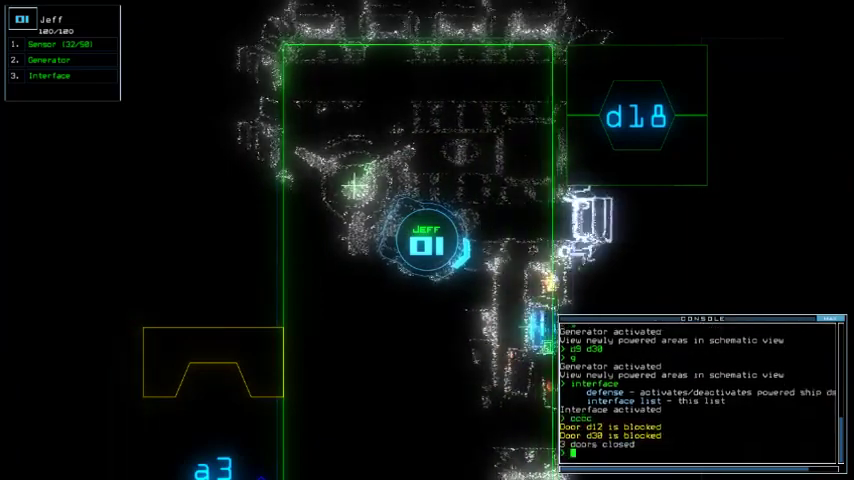
text(df)
Step: Pulse the r8 defenses again, drive Jeff to the airlock, and start re-docking at a1
key(Tab)
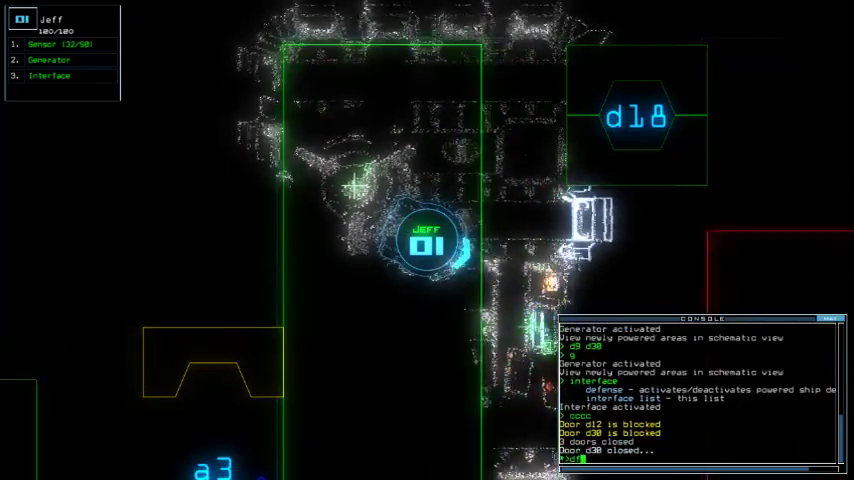
key(Tab)
key(Return)
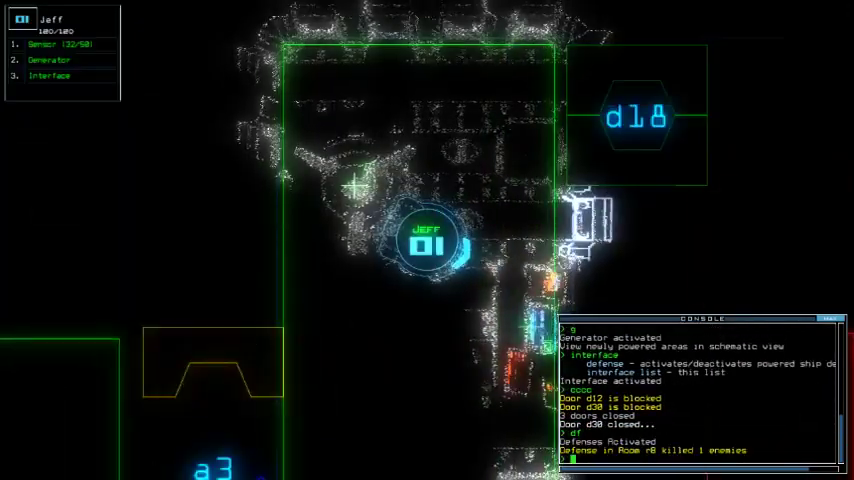
text(df)
key(Return)
key(Left)
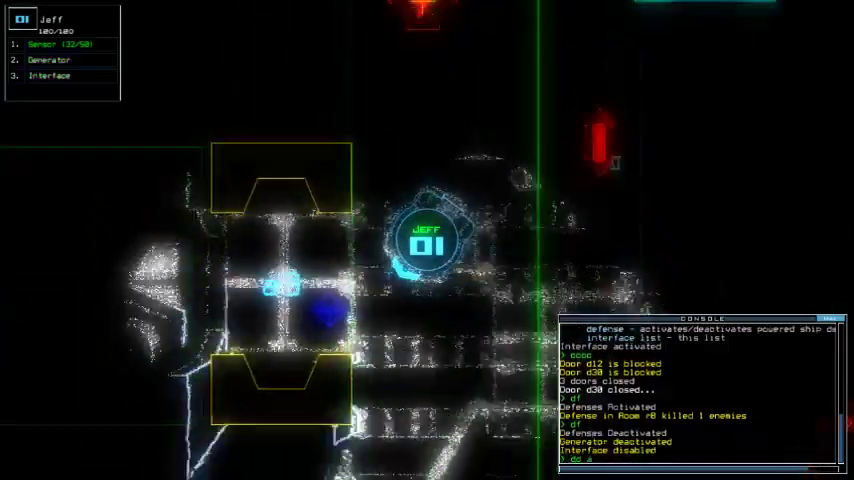
text(dd a1)
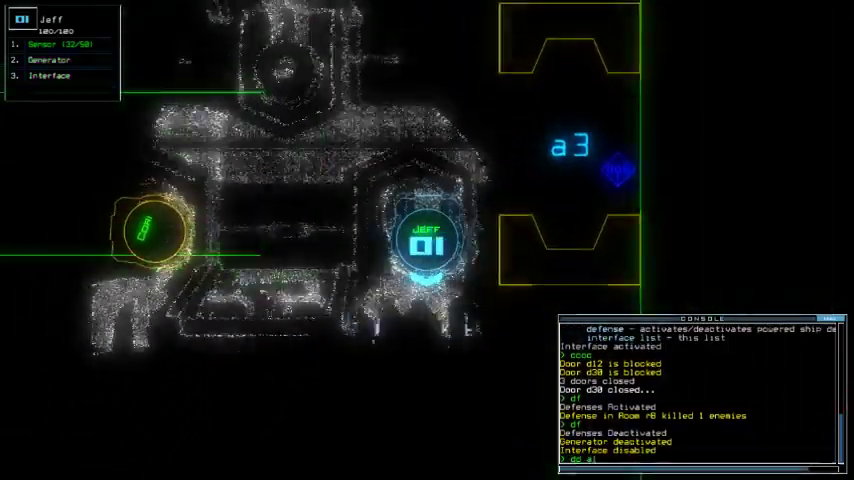
key(Return)
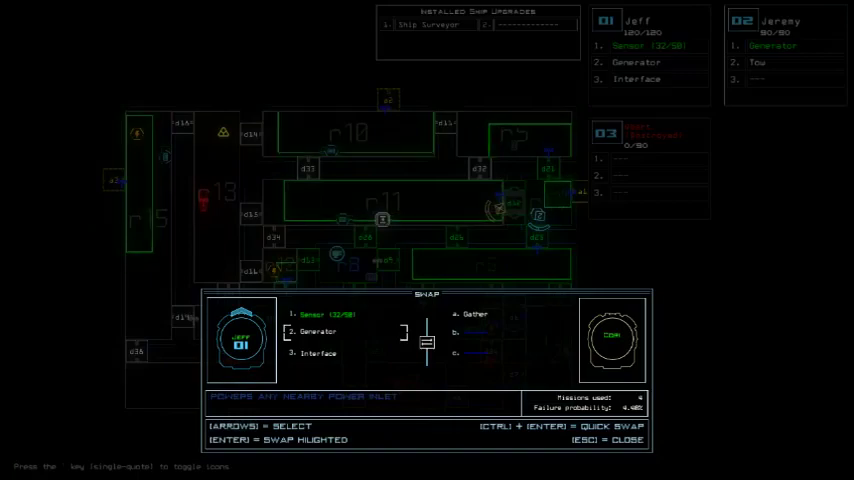
Step: Swap Jeff's Generator module for Gather and drive Jeremy west through the ship
key(Escape)
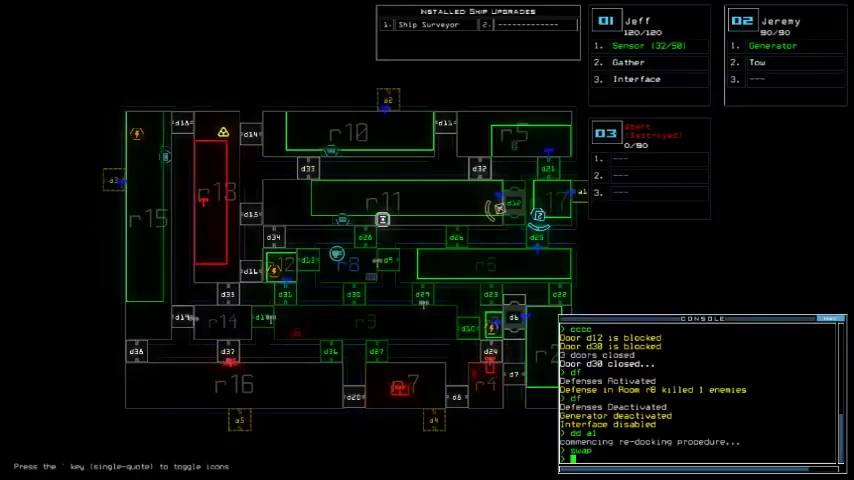
key(Tab)
key(Left)
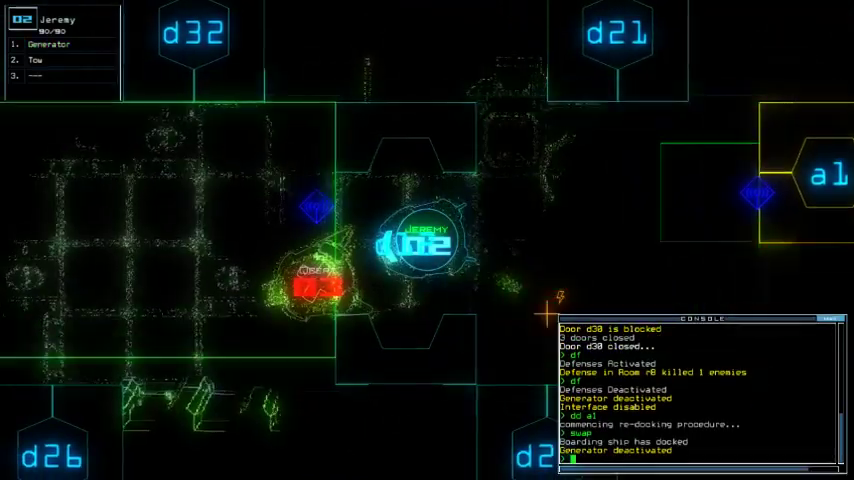
text(arr)
Step: Open all doors to room r1 and return to the full ship schematic
key(Return)
key(1)
key(Tab)
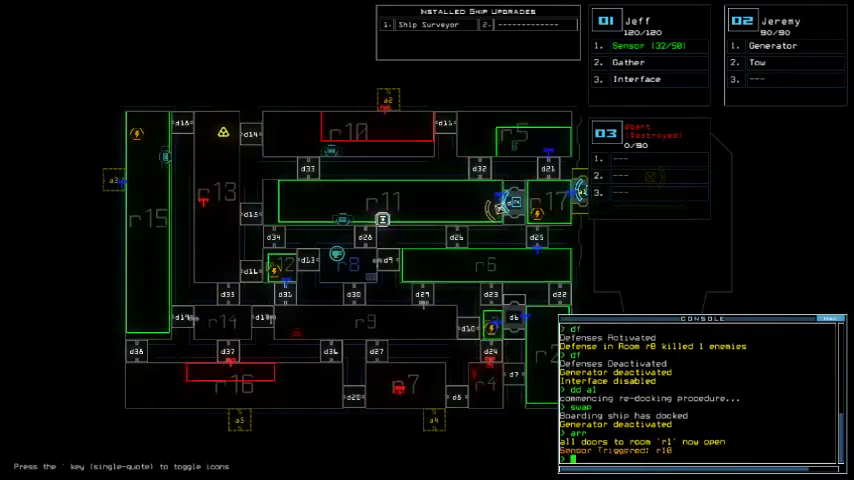
text(2g)
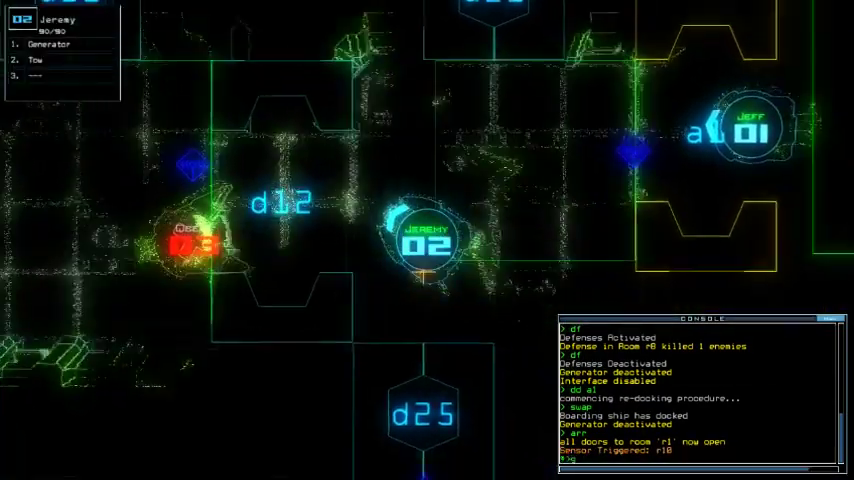
Step: Power the generator with drone Jeremy and send Jeff through door d25
key(Return)
key(1)
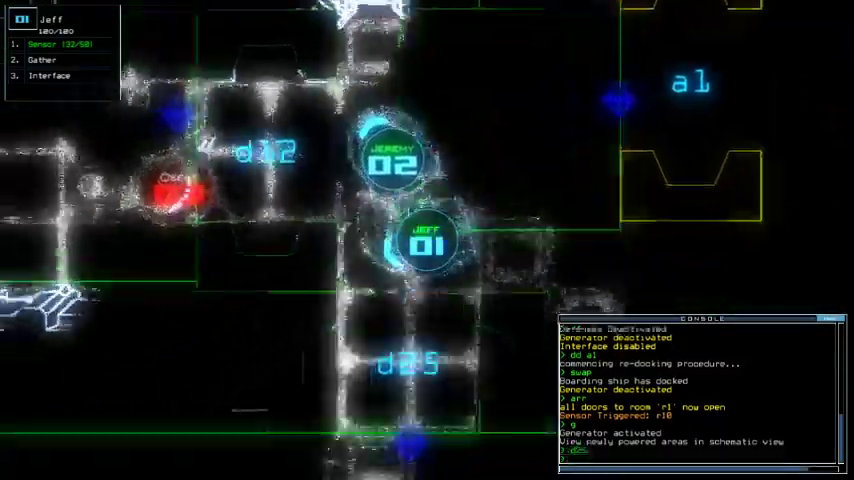
text(d25)
key(Down)
key(Left)
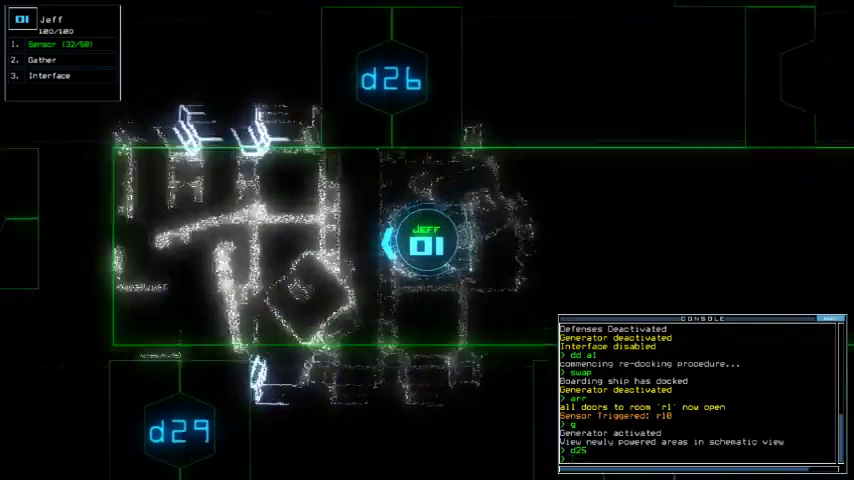
text(d9)
Step: Send Jeff to door d9, gather scrap, drop a sensor, and close surrounding doors
key(Return)
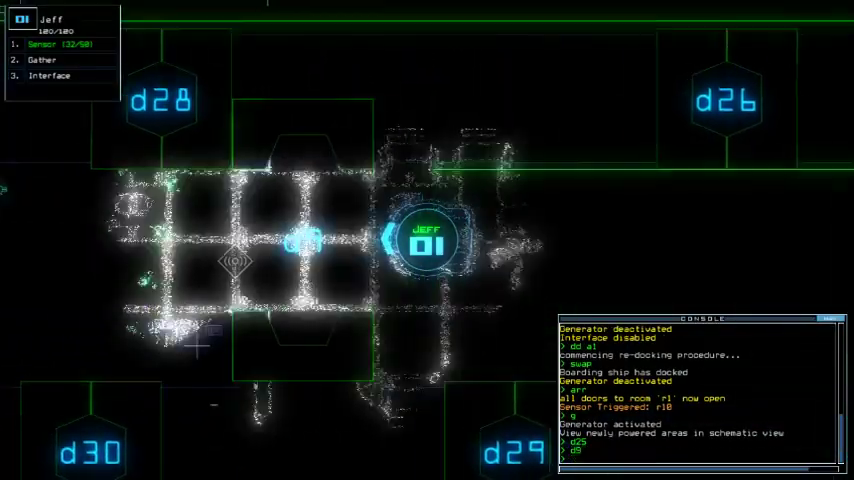
text(g)
key(Return)
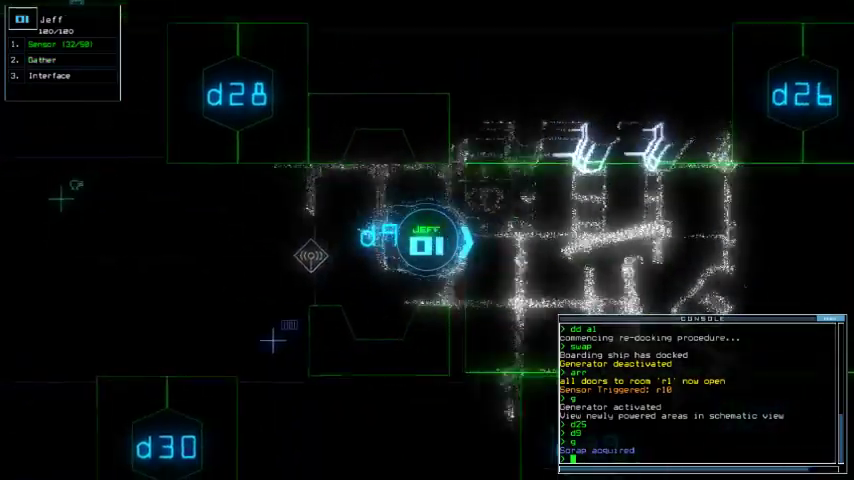
text(ss)
key(Return)
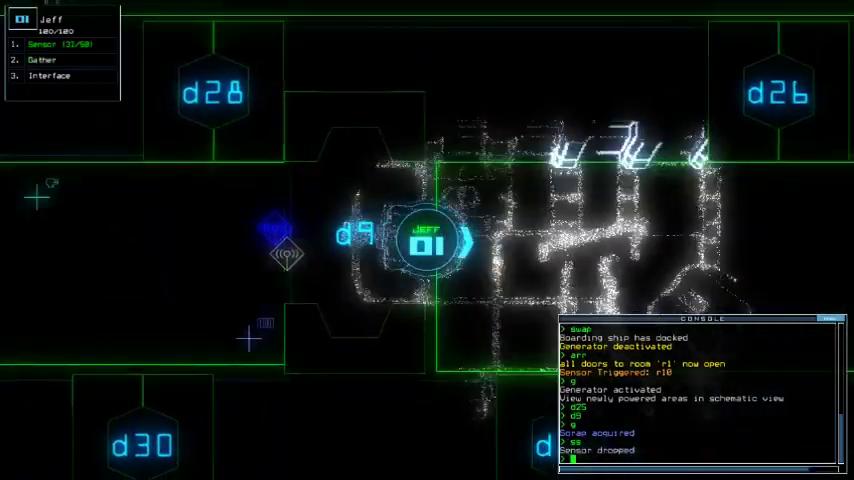
text(cccc)
key(Return)
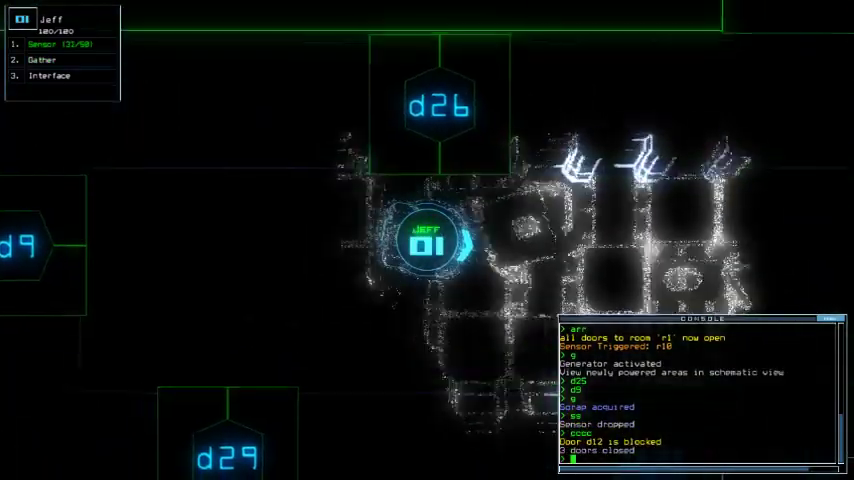
key(Tab)
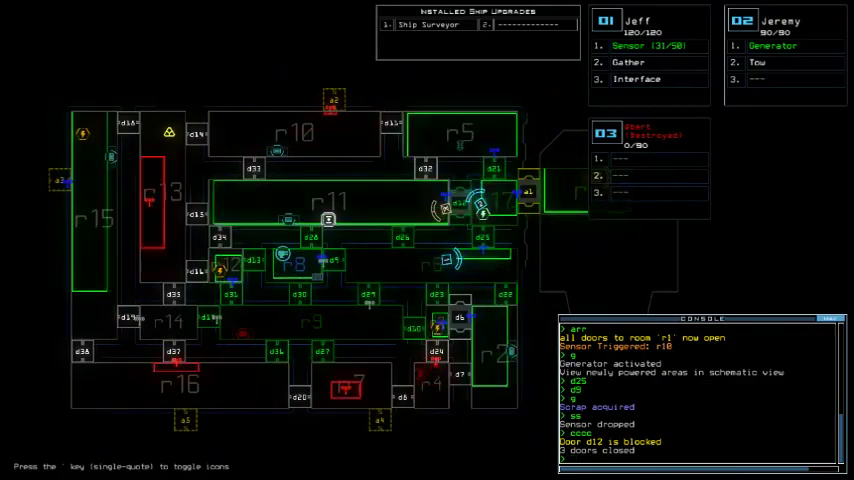
Step: Toggle door d25 and close the doors around the drone
key(Tab)
text(d25)
key(Return)
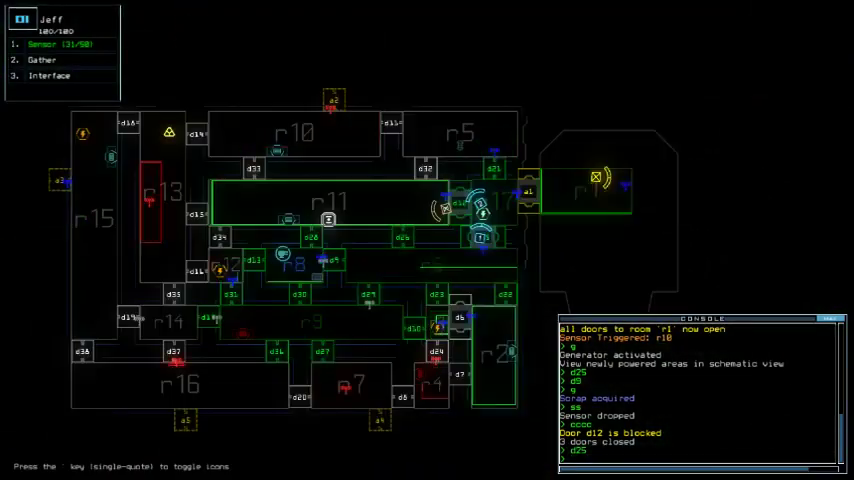
key(Tab)
text(c)
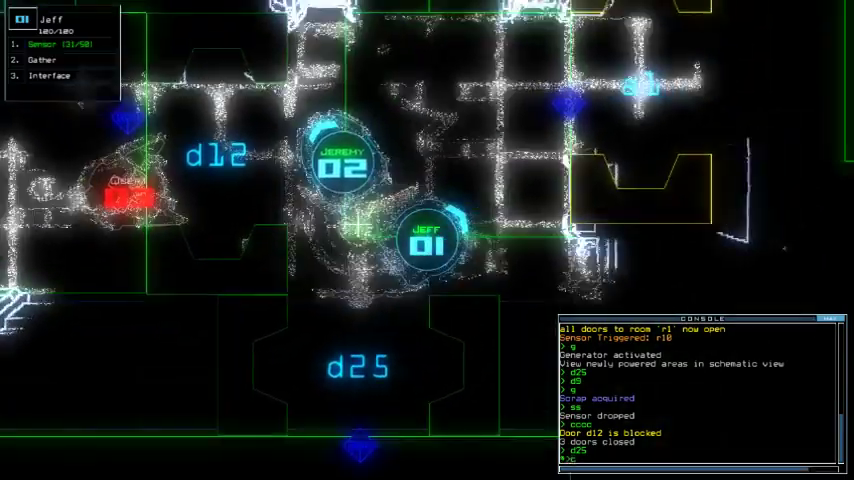
text(ccc)
key(Return)
key(Tab)
text(d)
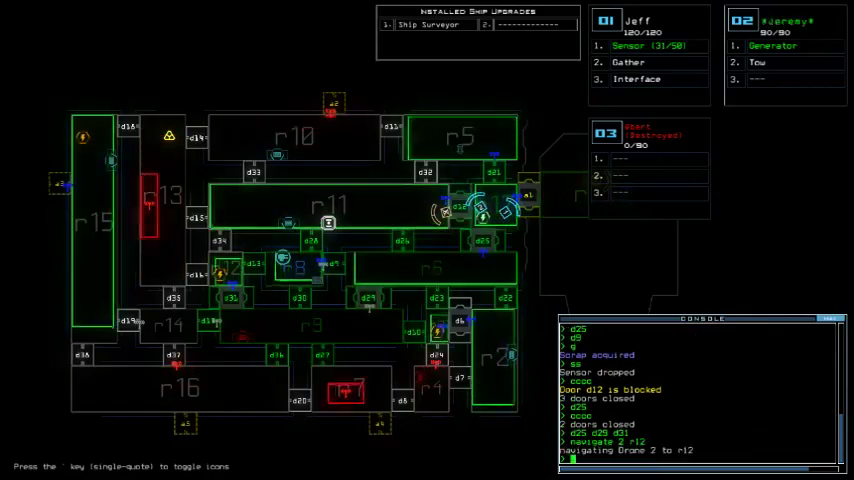
Step: Drop a sensor from Jeff and send drone 2 toward room r12
key(Tab)
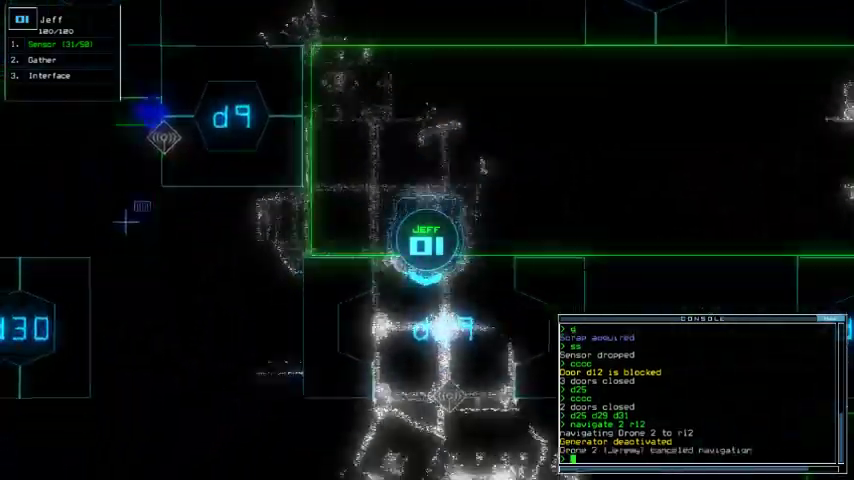
text(ss)
key(Return)
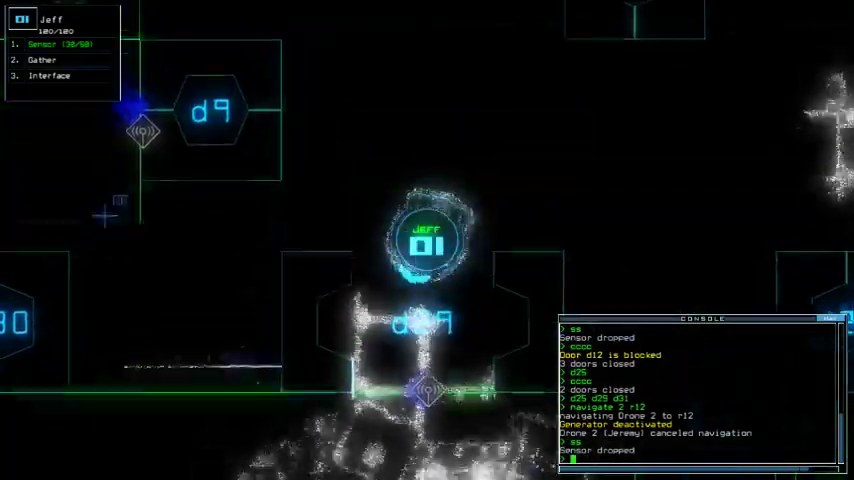
text(navigate 2 r12)
key(Return)
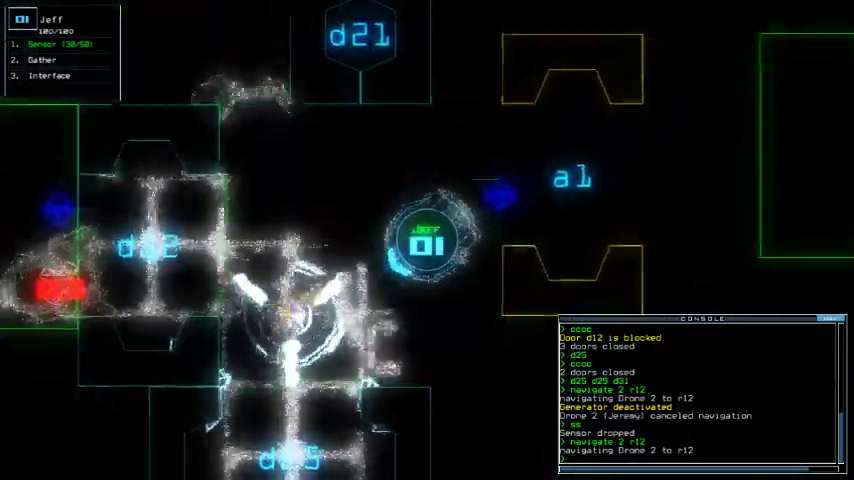
key(Tab)
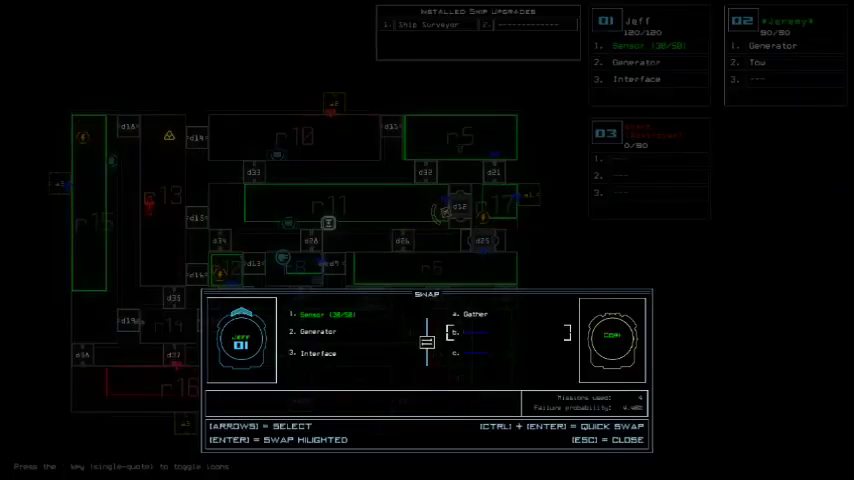
Step: Confirm Jeff's module swap, open r1's doors, and activate the generator with drone 2
key(Escape)
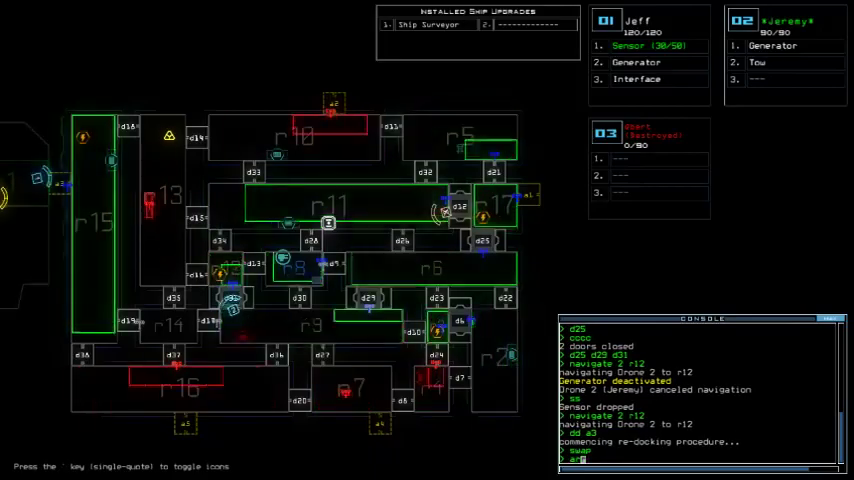
text(r)
key(Return)
text(generator 2)
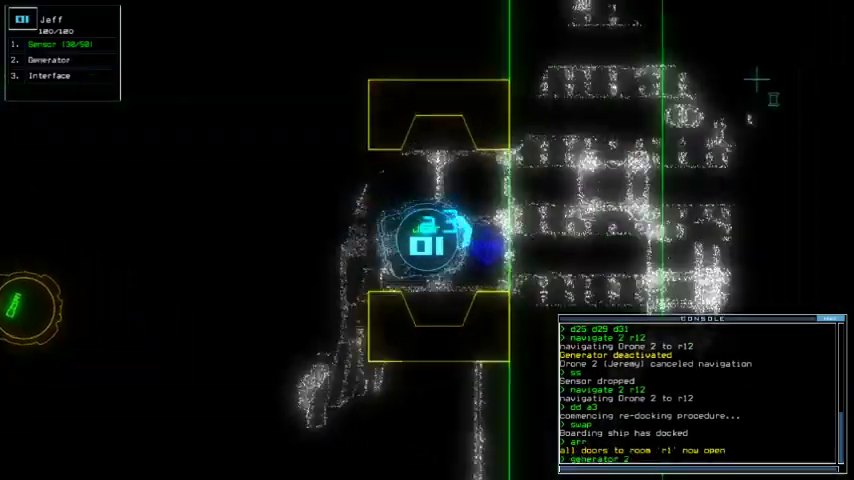
key(Return)
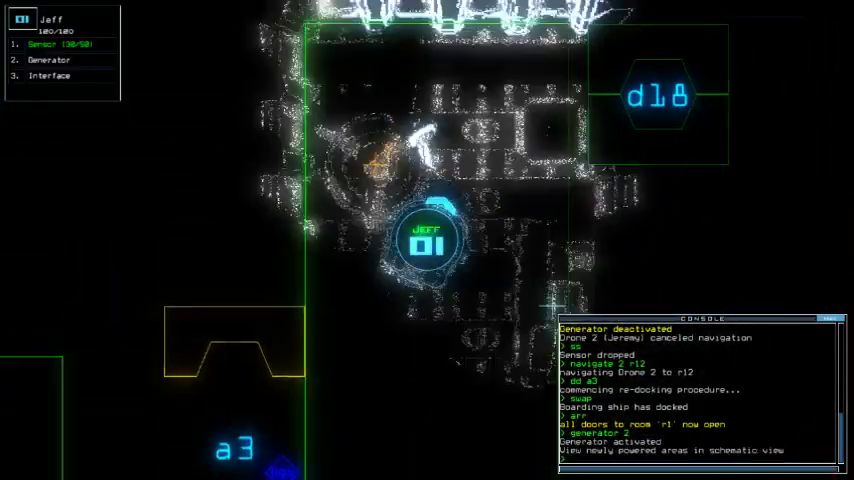
text(g)
key(Return)
text(cimate)
Step: List interface commands and check defenses, finding no powered turrets, then follow Jeff
key(Return)
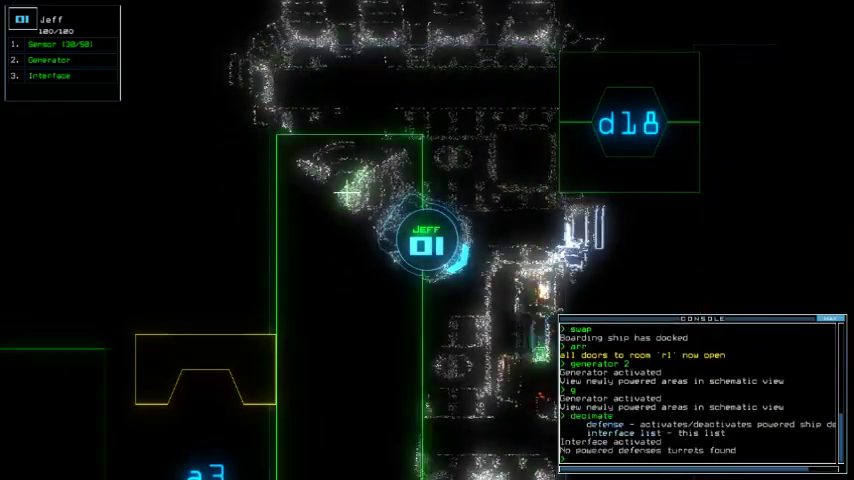
text(df)
key(Return)
key(Tab)
key(Tab)
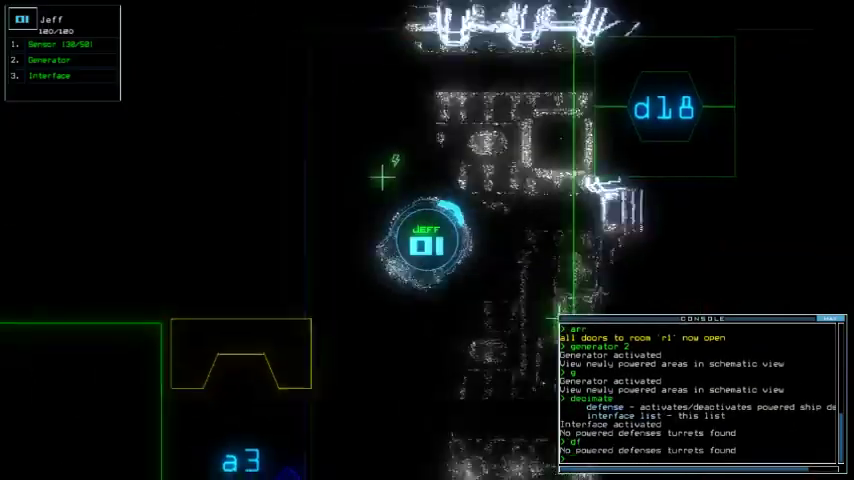
key(Down)
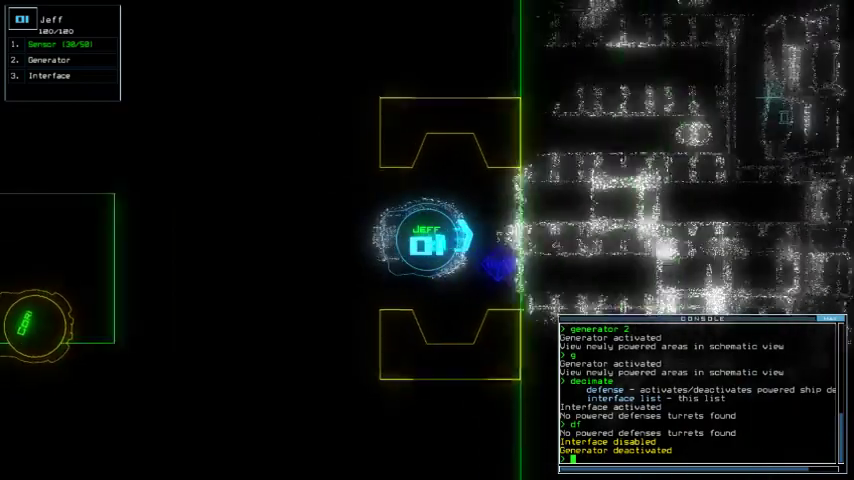
key(Tab)
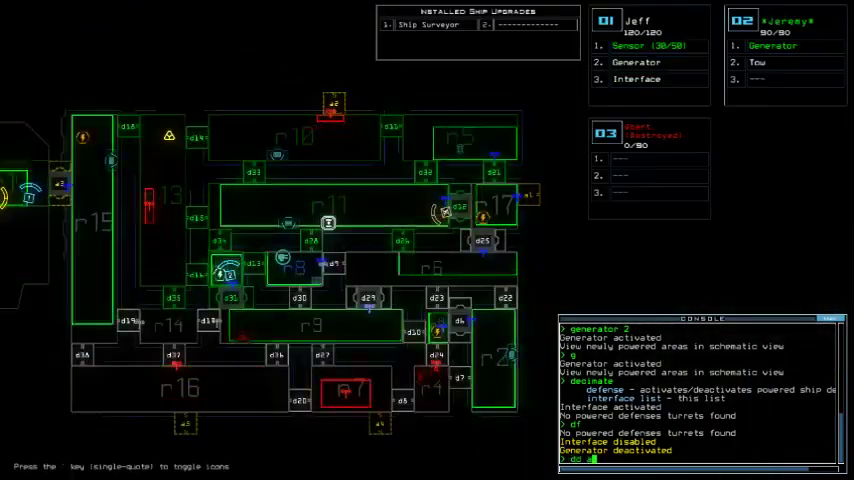
text(1)
Step: Re-dock at airlock a1, toggle doors d34 and d15, then open and close r1's doors
key(Return)
text(d24 d15)
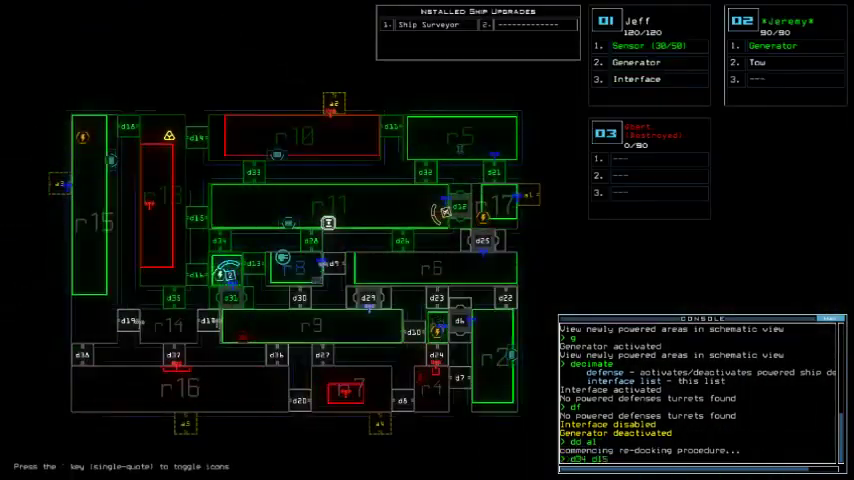
text(3)
key(Return)
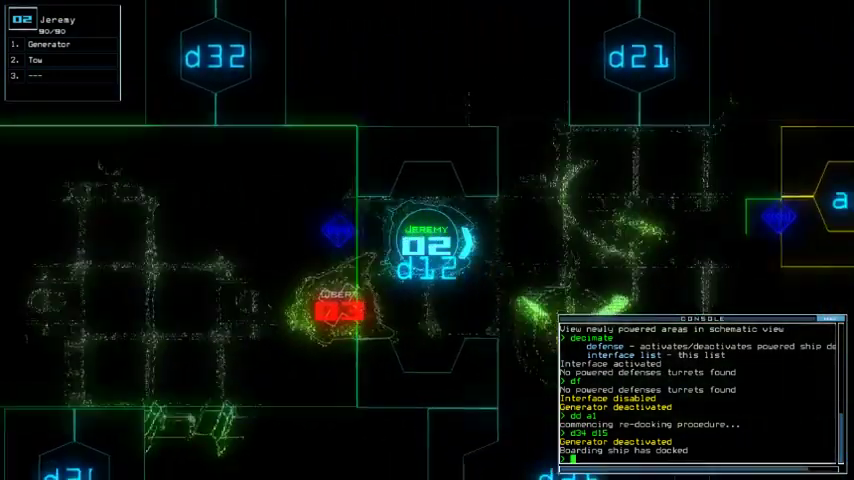
text(arr)
key(Return)
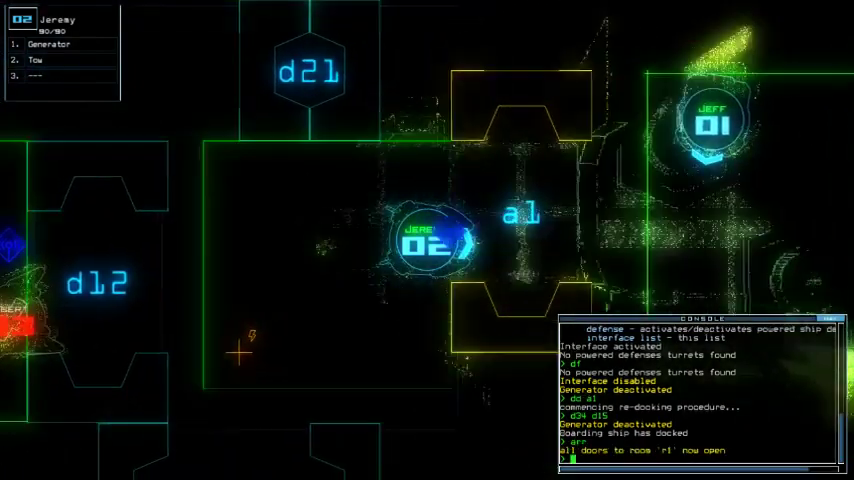
text(rc)
key(Return)
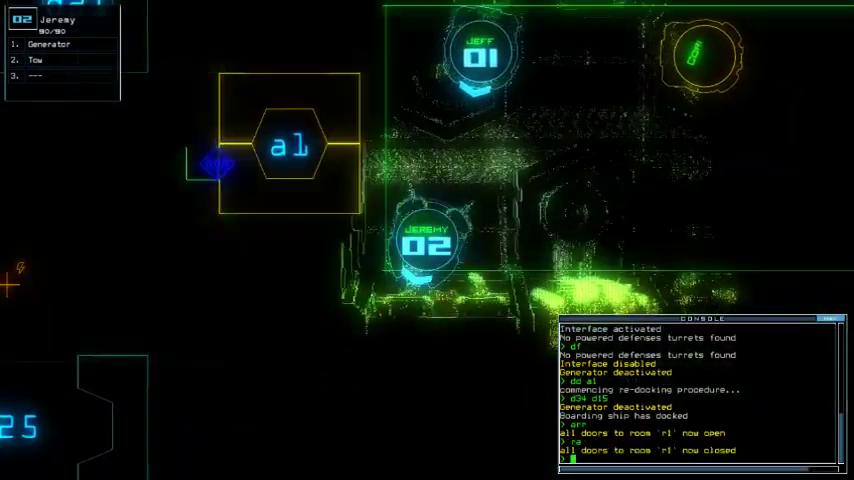
key(Tab)
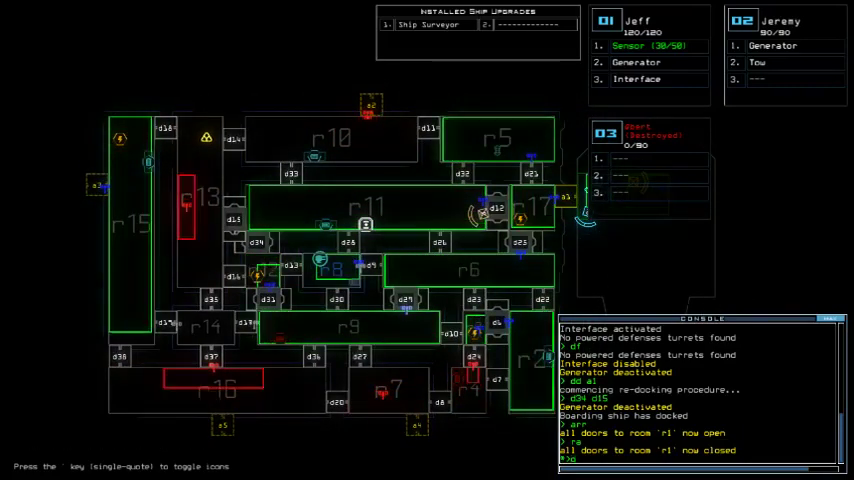
text(t)
Step: End the mission at 17:57 and accept the 585 score to view the leaderboard
key(Return)
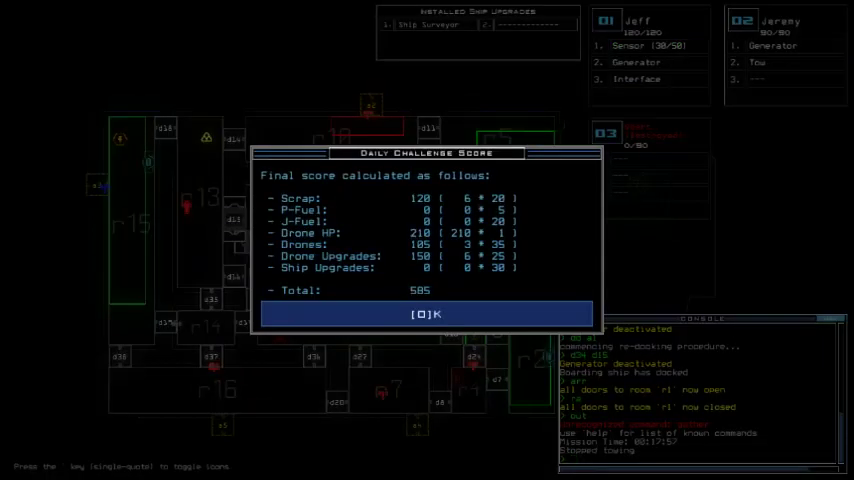
key(o)
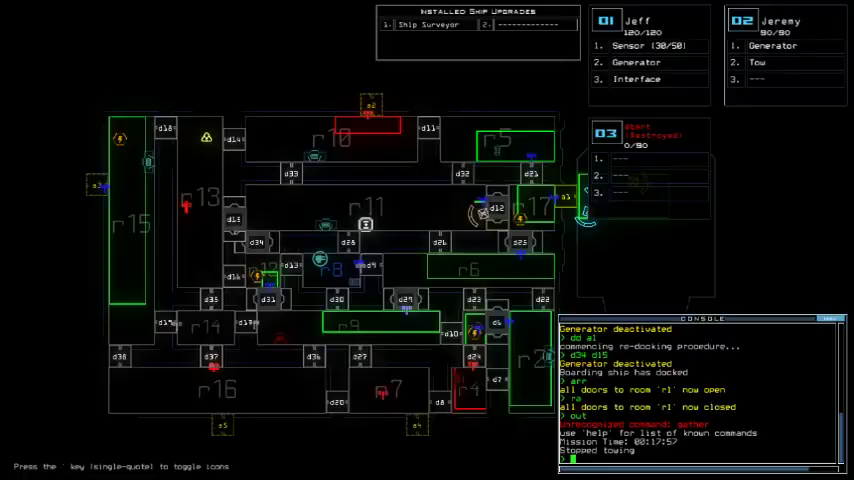